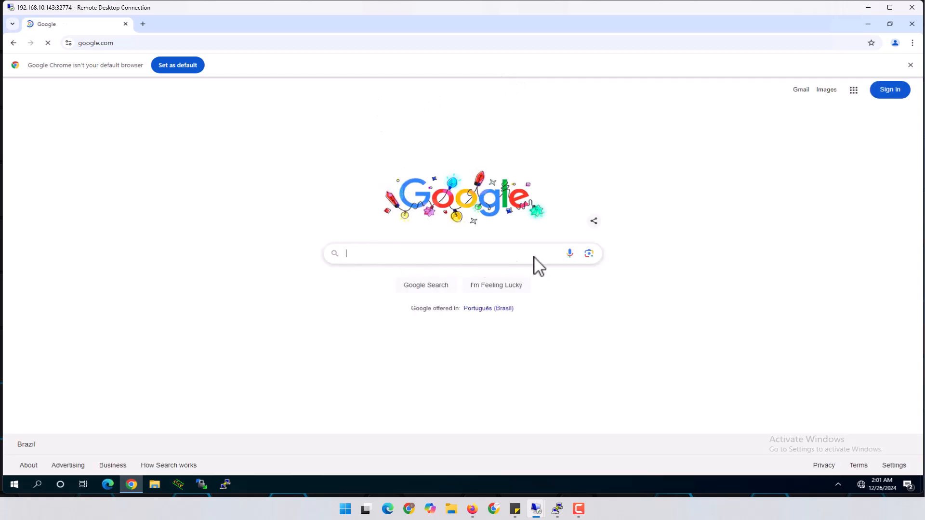
- Open youtube.com in the remote client's browser to test its internet access
{"action": "left_click", "coordinate": [219, 43]}
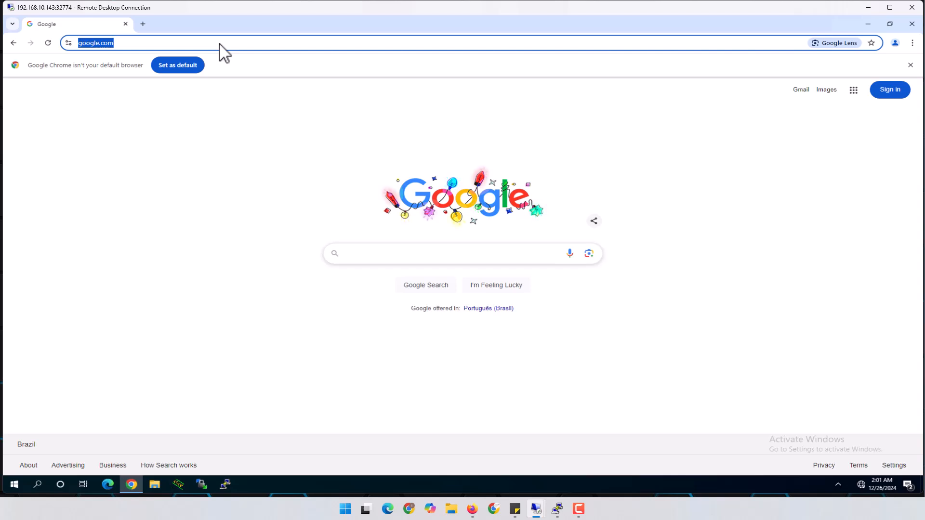
{"action": "type", "text": "youtube"}
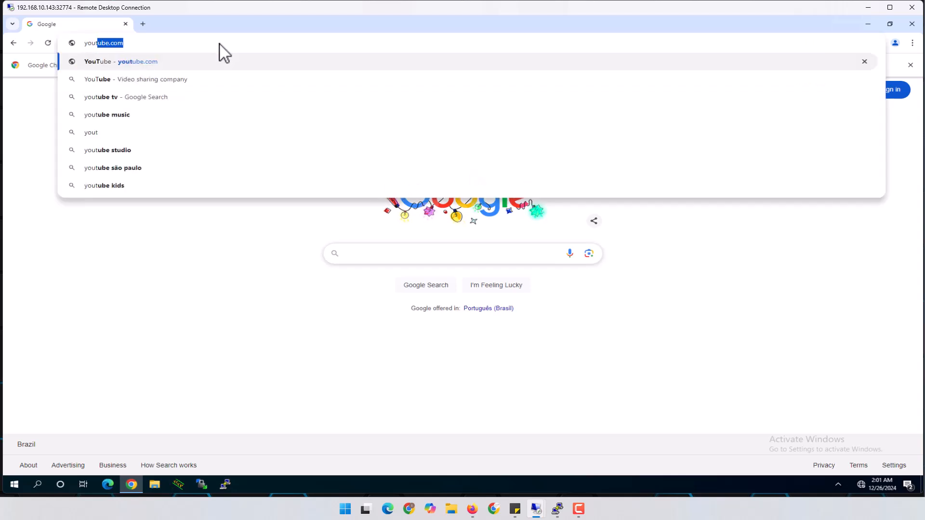
{"action": "key", "text": "Return"}
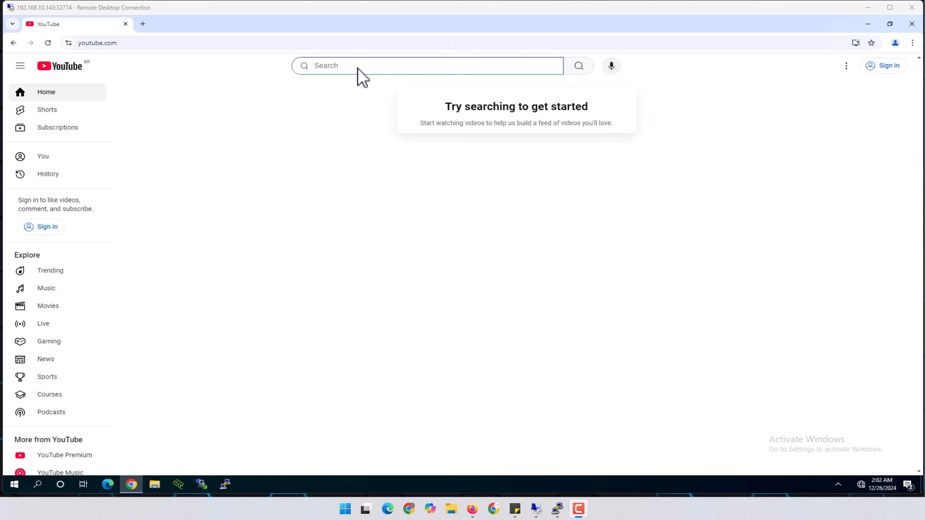
- Search YouTube for "music" and open the "Die With A Smile" official music video
{"action": "left_click", "coordinate": [345, 66]}
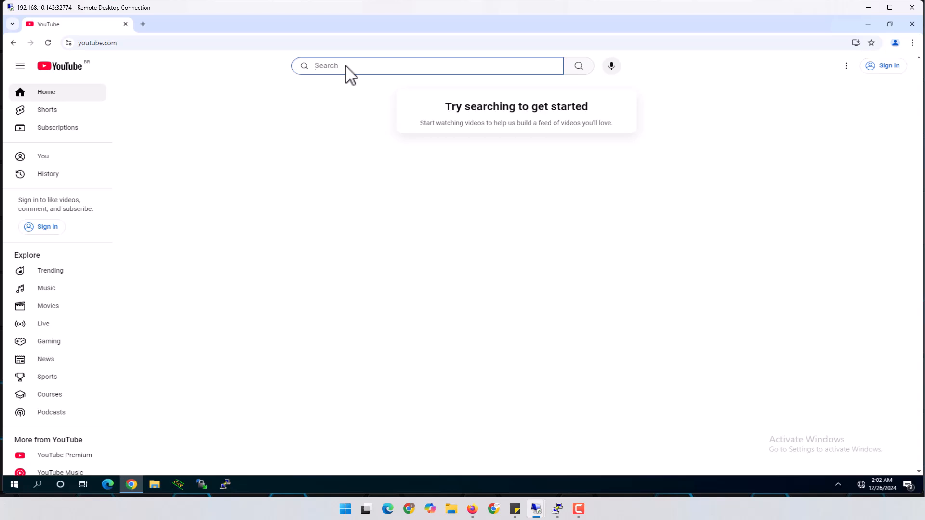
{"action": "type", "text": "music"}
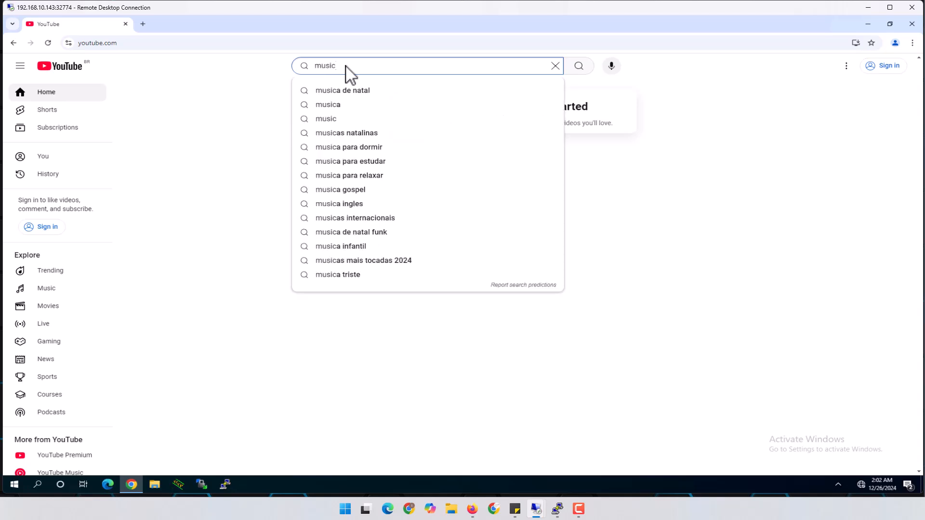
{"action": "key", "text": "Return"}
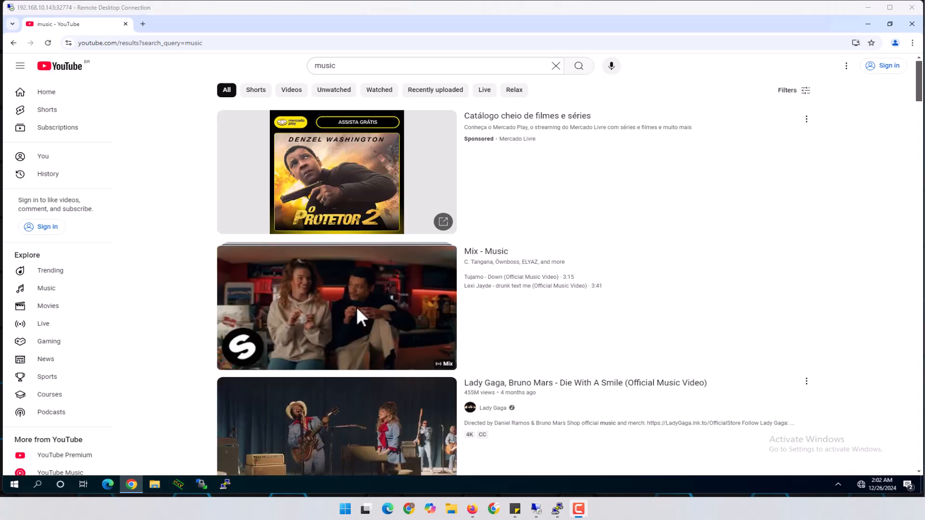
{"action": "left_click", "coordinate": [345, 424]}
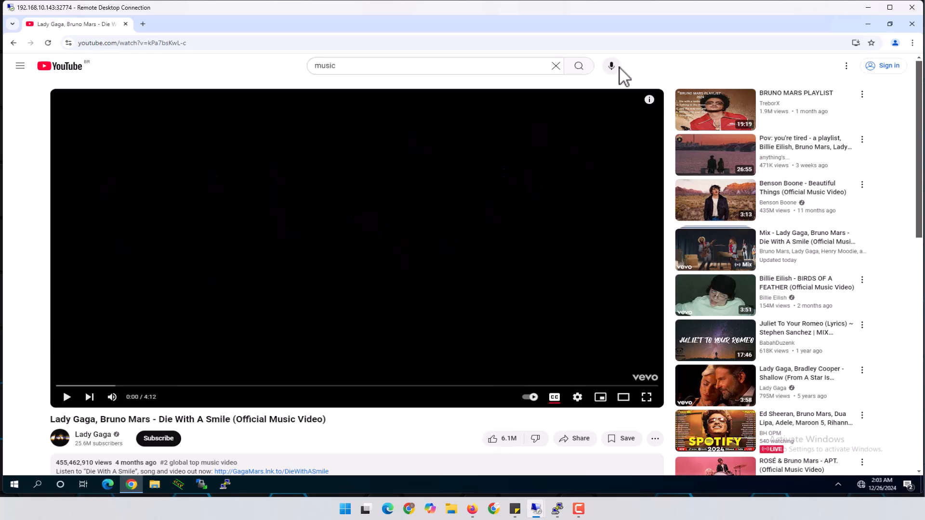
- Switch to the 192.168.10.143:32784 remote desktop session and log in to the FortiGate with the administrator username and password
{"action": "left_click", "coordinate": [868, 7]}
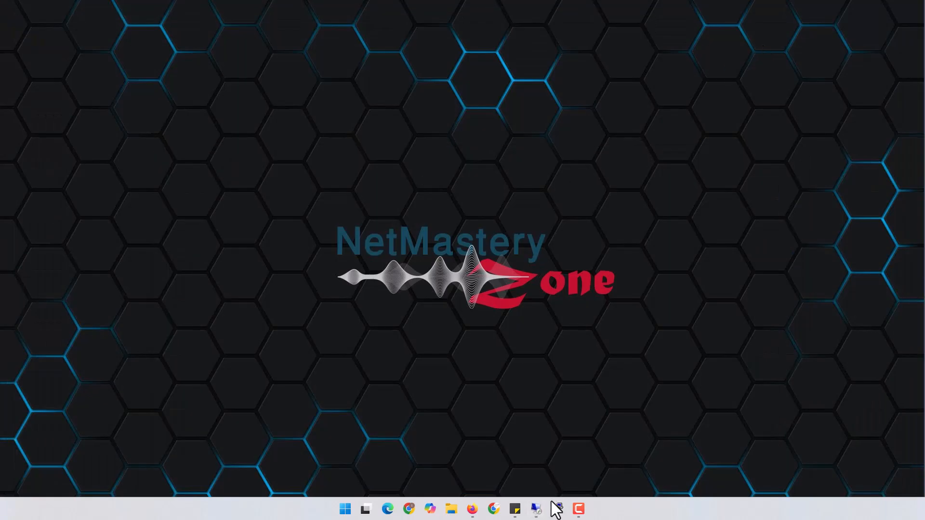
{"action": "mouse_move", "coordinate": [538, 510]}
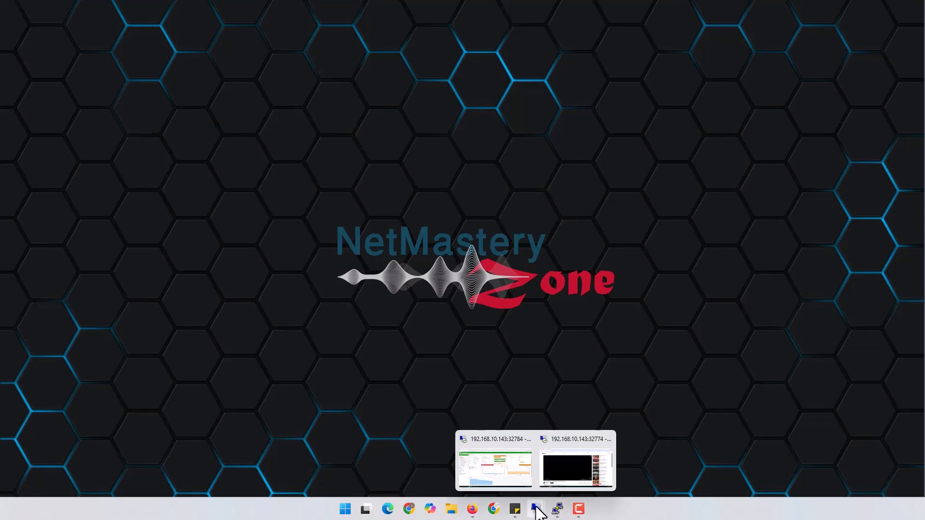
{"action": "left_click", "coordinate": [499, 474]}
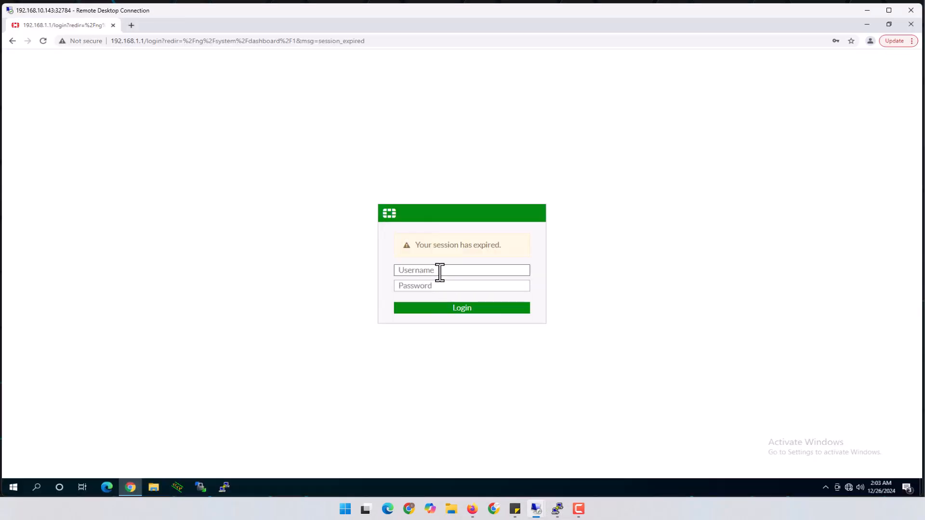
{"action": "left_click", "coordinate": [440, 270]}
{"action": "left_click", "coordinate": [440, 293]}
{"action": "left_click", "coordinate": [456, 308]}
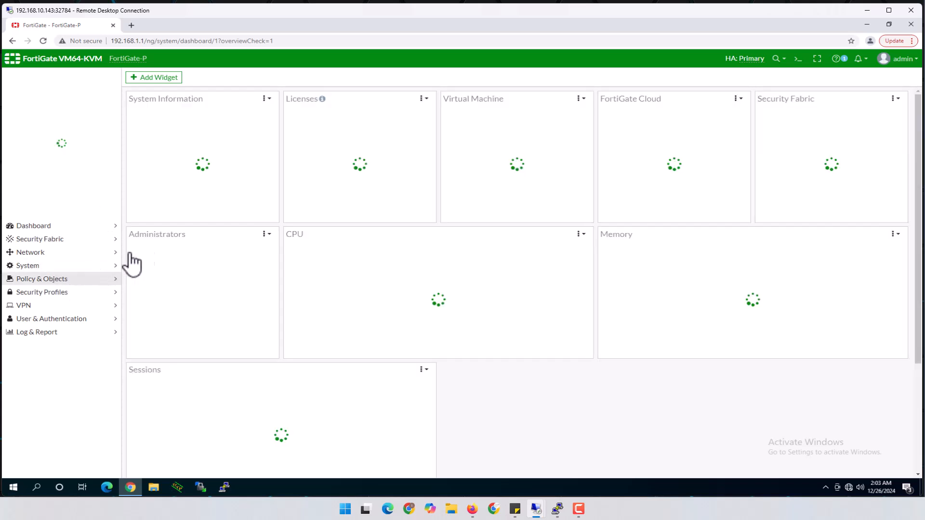
- Open the Internet_Access firewall policy for editing
{"action": "left_click_drag", "start_coordinate": [153, 239], "coordinate": [24, 159]}
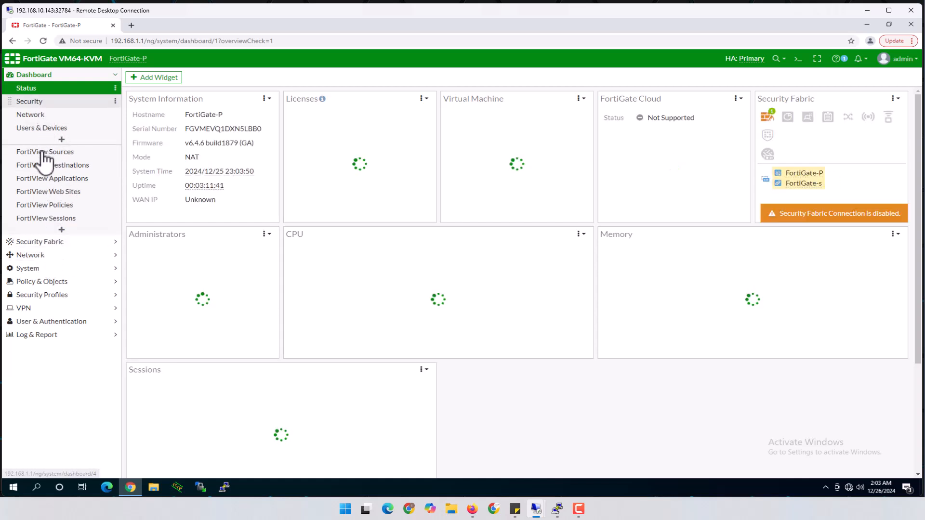
{"action": "left_click", "coordinate": [69, 283]}
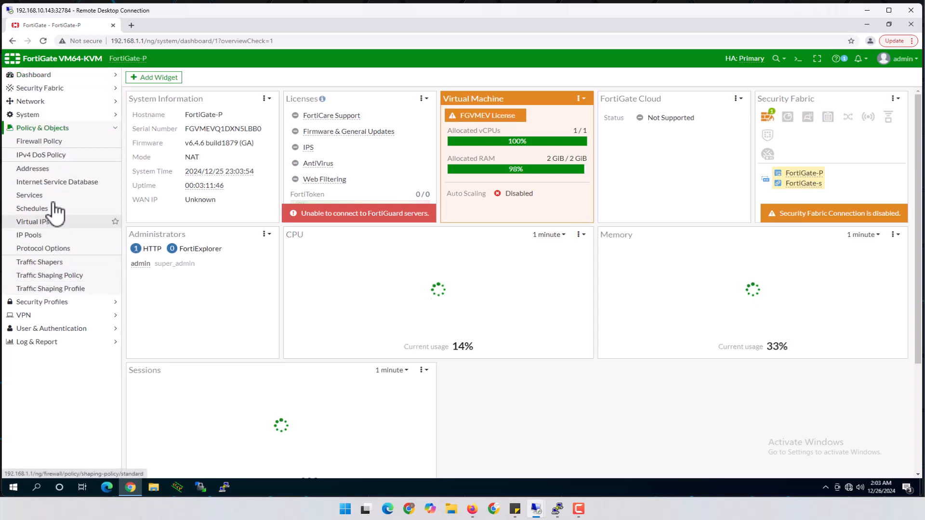
{"action": "left_click", "coordinate": [48, 142]}
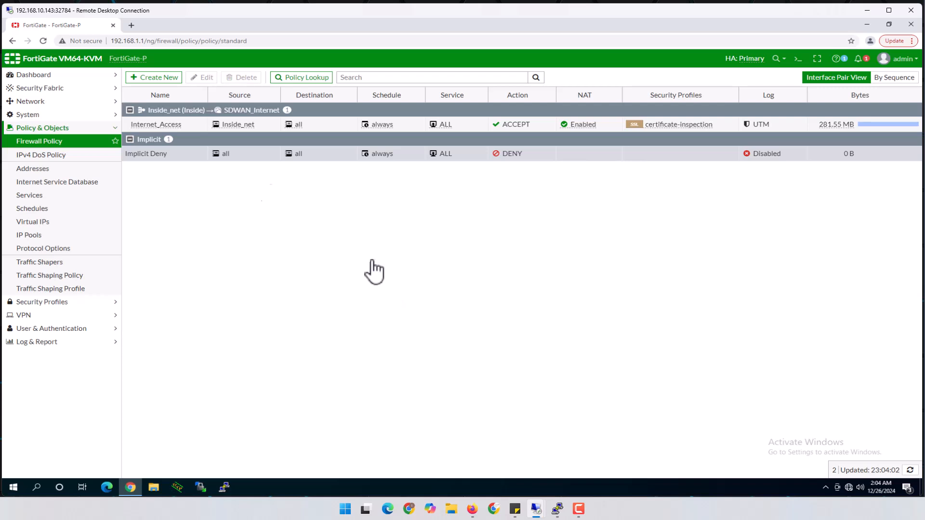
{"action": "left_click", "coordinate": [167, 124]}
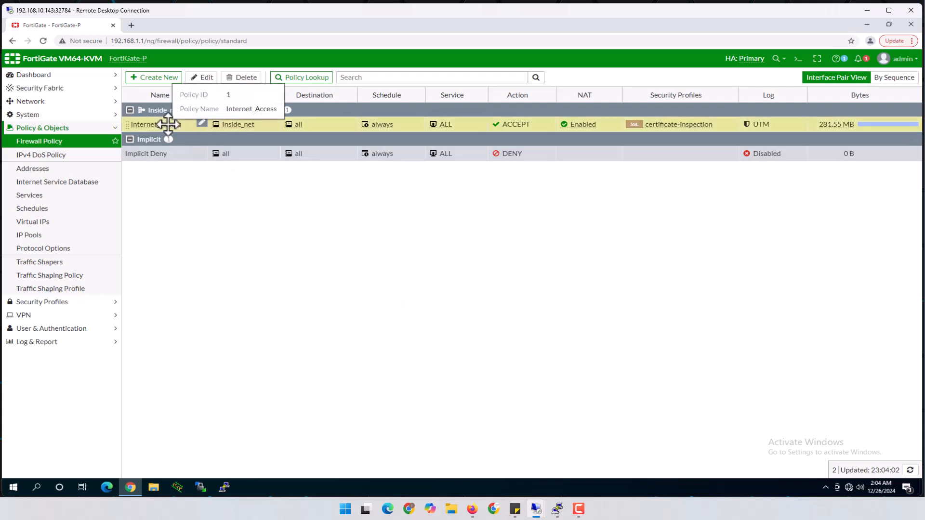
{"action": "left_click", "coordinate": [203, 77]}
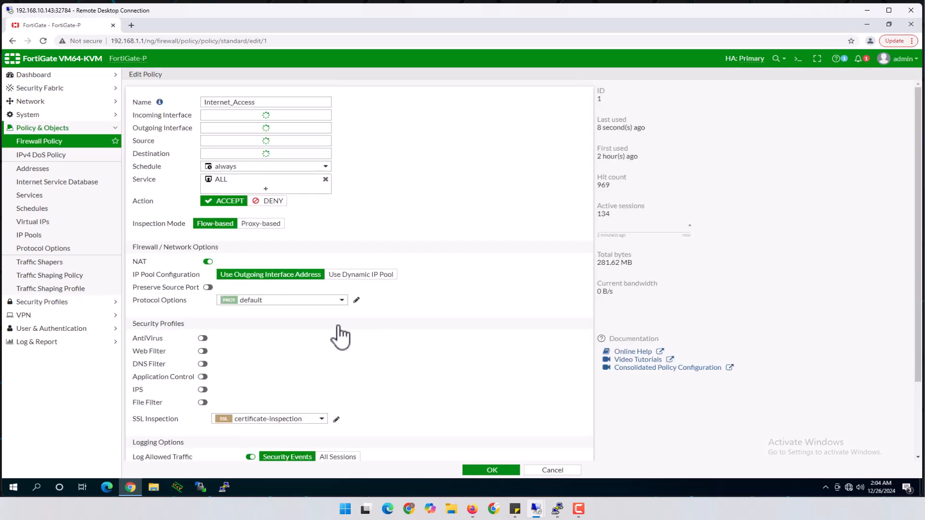
- Enable Web Filter among the security profiles of the Internet_Access policy
{"action": "scroll", "coordinate": [328, 330], "scroll_direction": "down", "scroll_amount": 1}
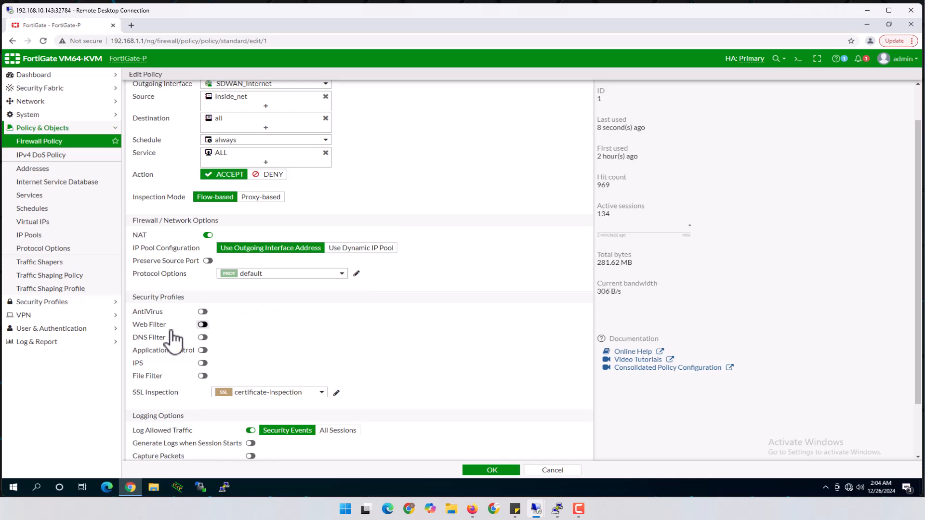
{"action": "left_click_drag", "start_coordinate": [136, 299], "coordinate": [183, 297]}
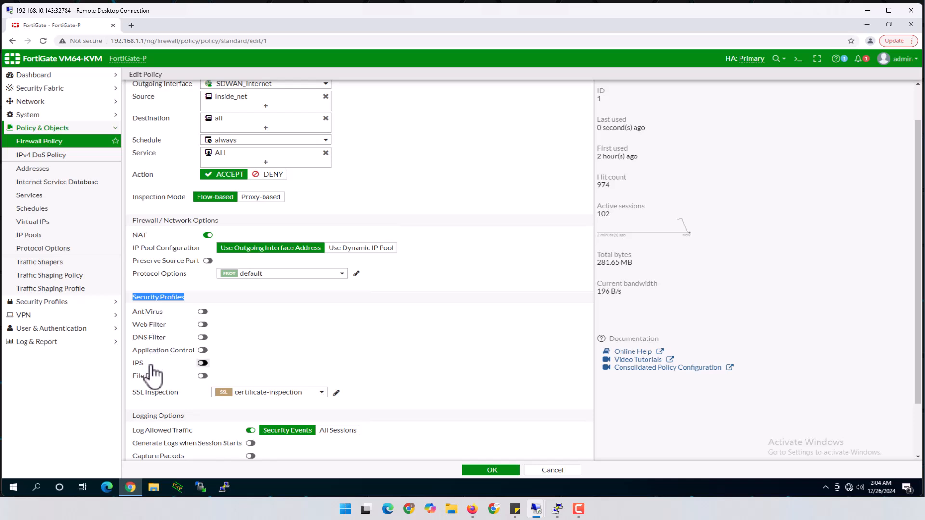
{"action": "left_click", "coordinate": [203, 324]}
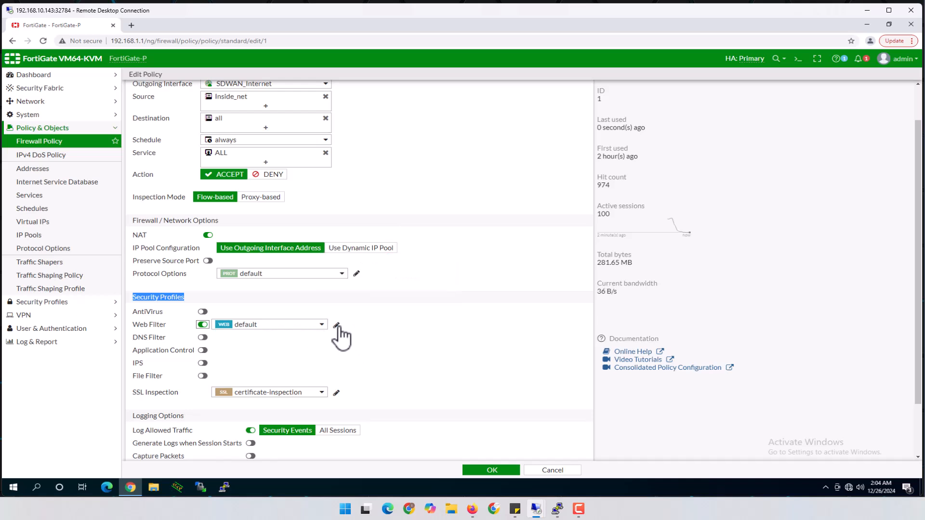
- Start a new web filter profile for the policy and name it Internet_Filter
{"action": "left_click", "coordinate": [319, 325]}
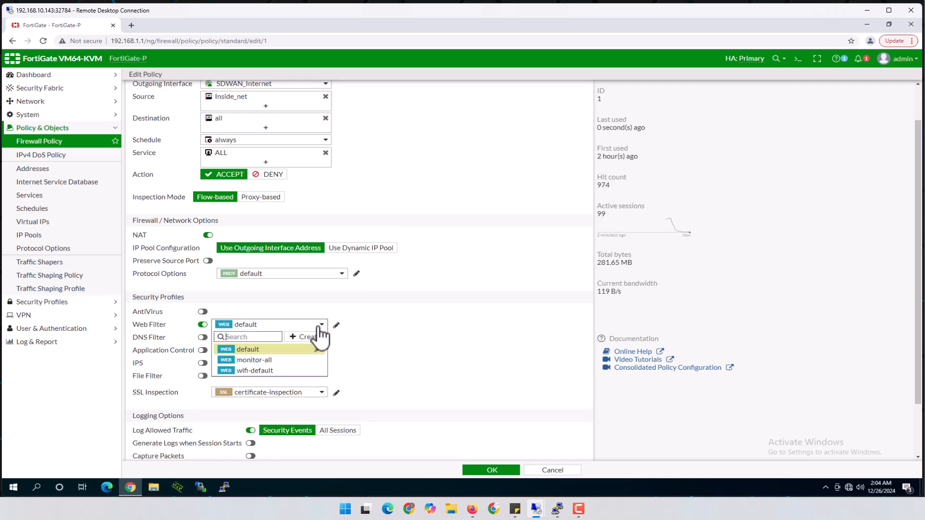
{"action": "left_click", "coordinate": [311, 337]}
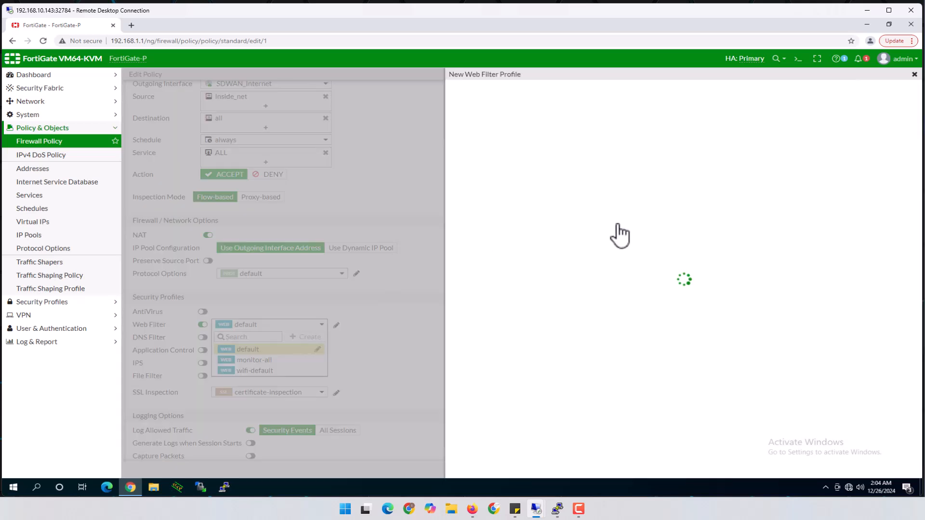
{"action": "left_click", "coordinate": [540, 97]}
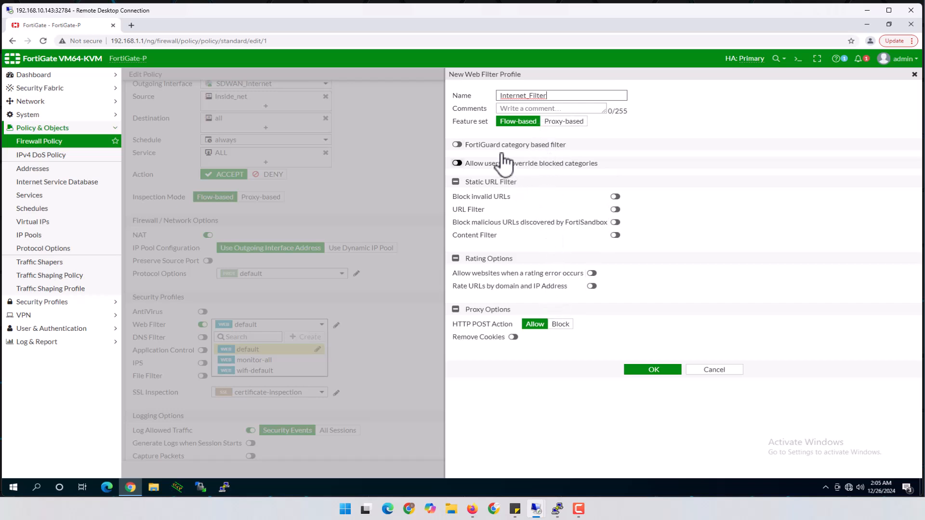
- Enable the FortiGuard category based filter in the new profile and review its licensing warning
{"action": "left_click", "coordinate": [458, 145]}
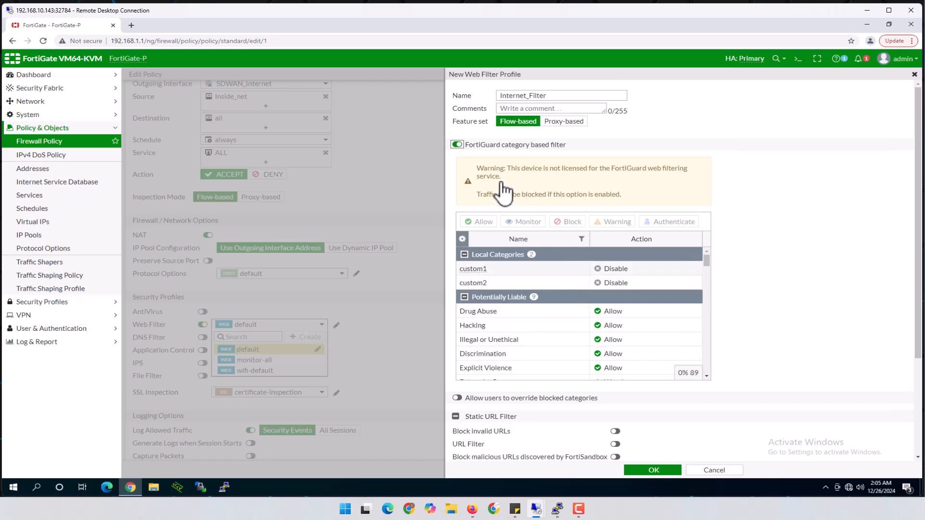
{"action": "left_click_drag", "start_coordinate": [478, 169], "coordinate": [632, 199]}
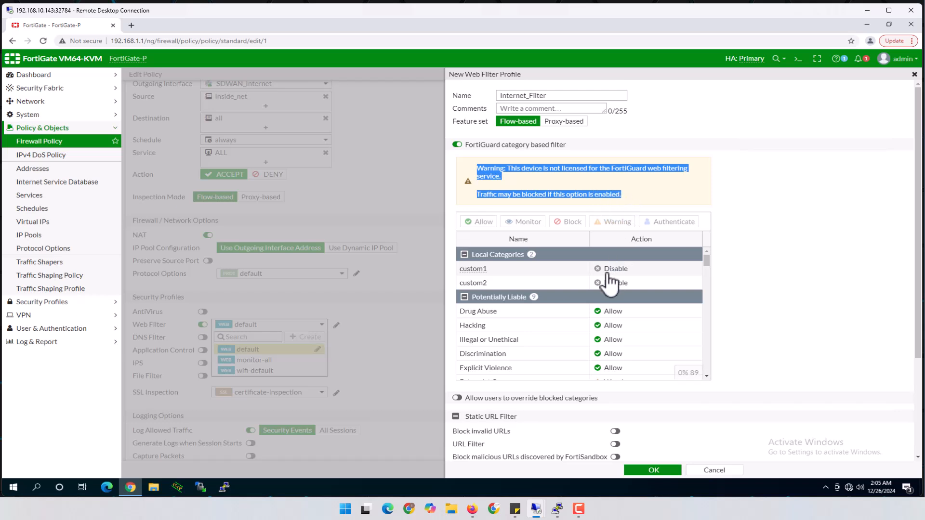
{"action": "left_click", "coordinate": [680, 192]}
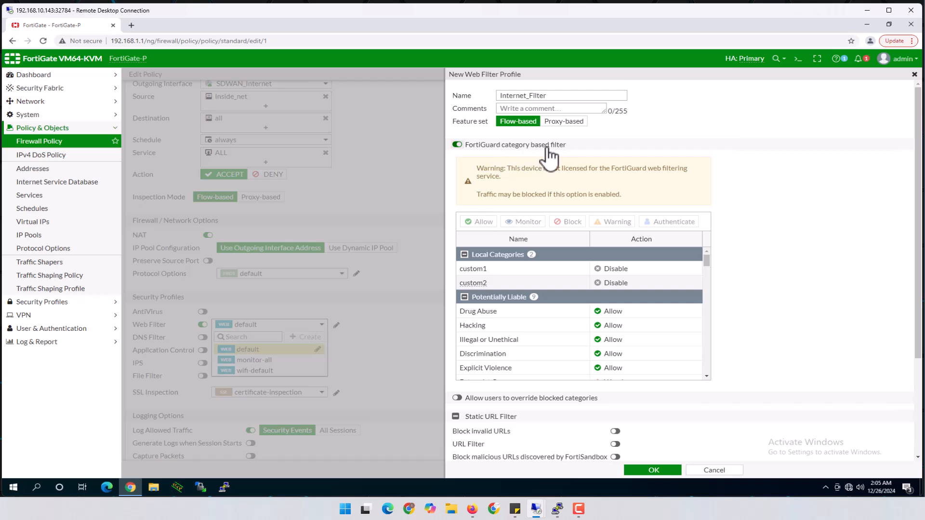
- Examine the FortiGuard web categories and the action assigned to each, from Local Categories through Security Risk
{"action": "mouse_move", "coordinate": [706, 263]}
{"action": "left_mouse_down"}
{"action": "mouse_move", "coordinate": [707, 374]}
{"action": "mouse_move", "coordinate": [705, 250]}
{"action": "left_mouse_up"}
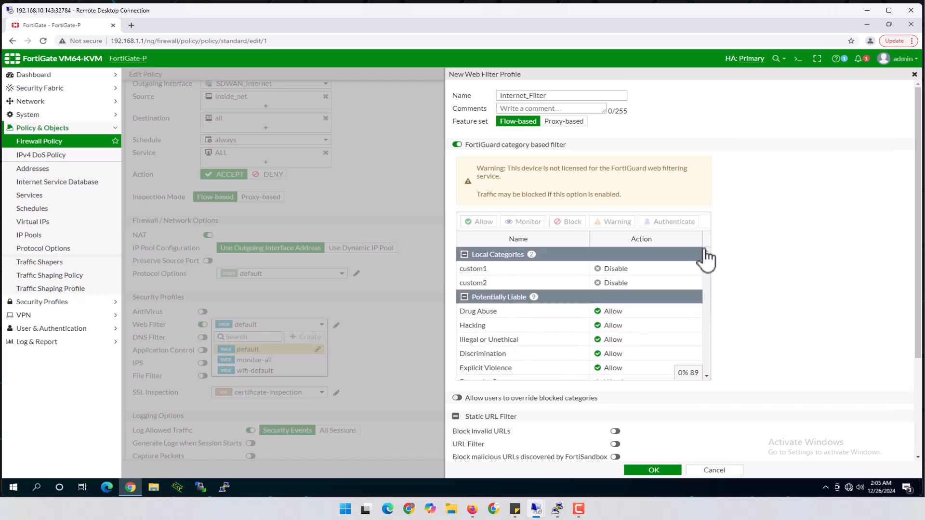
{"action": "left_click", "coordinate": [706, 376]}
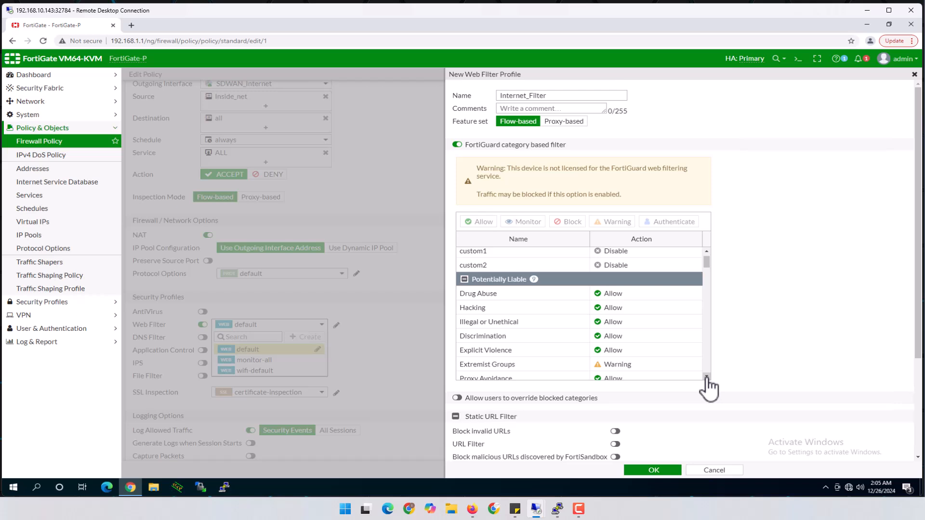
{"action": "left_click", "coordinate": [707, 376]}
{"action": "left_click", "coordinate": [707, 376]}
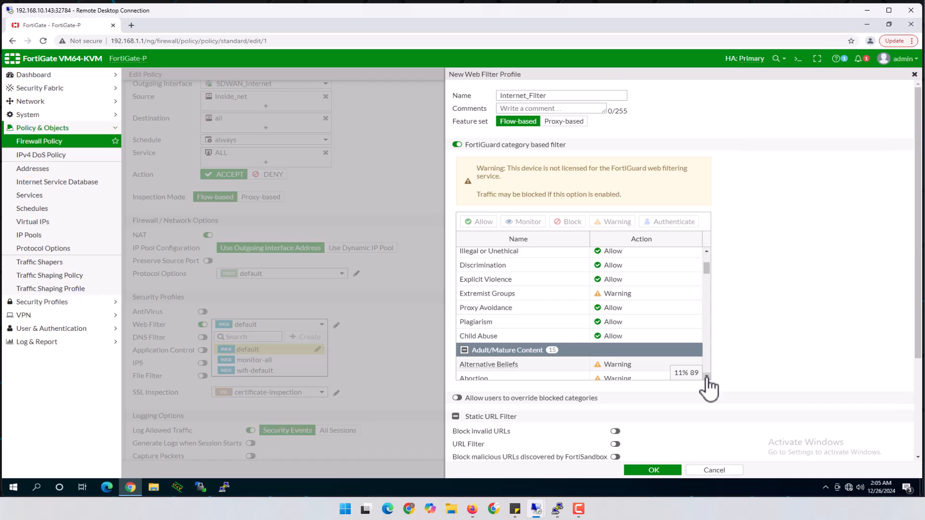
{"action": "left_click", "coordinate": [707, 376]}
{"action": "left_click", "coordinate": [707, 377]}
{"action": "left_click", "coordinate": [707, 376]}
{"action": "left_click", "coordinate": [706, 376]}
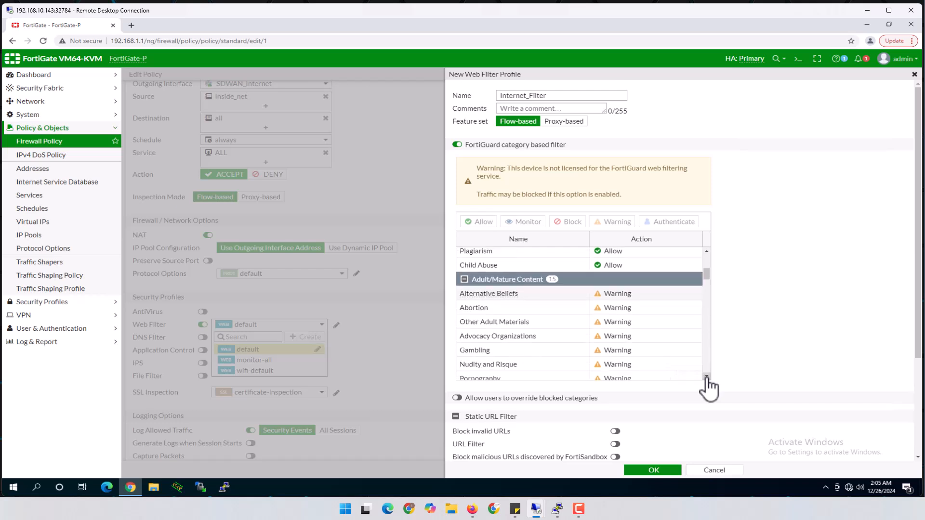
{"action": "left_click", "coordinate": [707, 376]}
{"action": "left_click", "coordinate": [707, 377]}
{"action": "left_click", "coordinate": [707, 377]}
{"action": "left_click", "coordinate": [707, 376]}
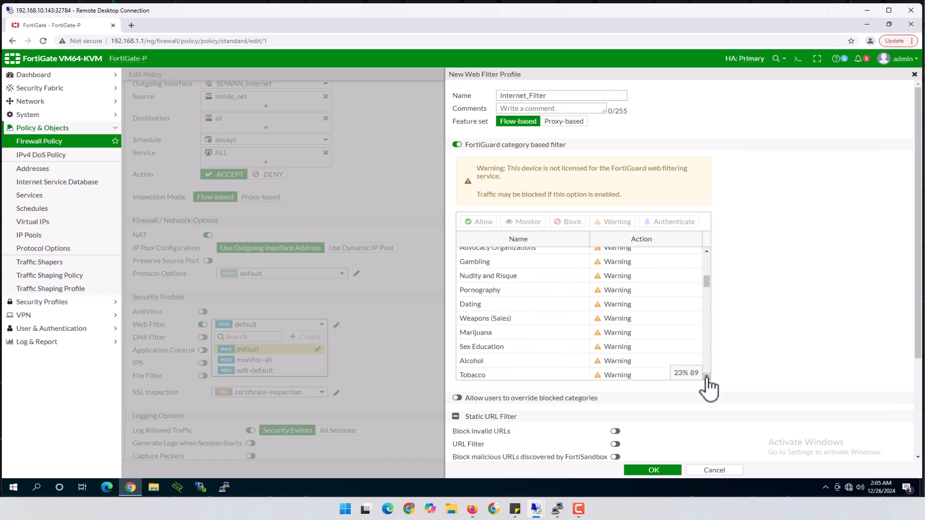
{"action": "left_click", "coordinate": [707, 377]}
{"action": "mouse_move", "coordinate": [707, 288]}
{"action": "left_mouse_down"}
{"action": "mouse_move", "coordinate": [707, 249]}
{"action": "mouse_move", "coordinate": [707, 276]}
{"action": "left_mouse_up"}
{"action": "scroll", "coordinate": [665, 304], "scroll_direction": "down", "scroll_amount": 8}
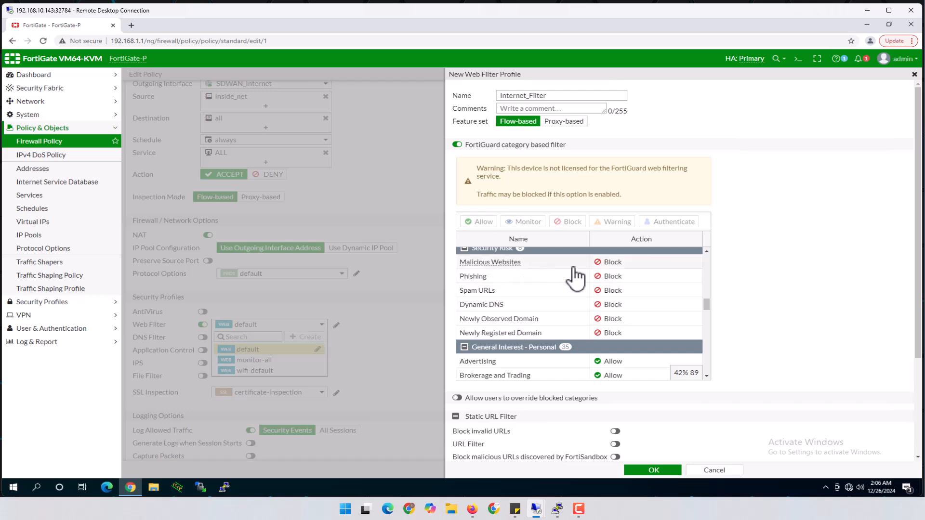
- Set the action of the Pornography category under Adult/Mature Content to Block
{"action": "scroll", "coordinate": [570, 304], "scroll_direction": "up", "scroll_amount": 3}
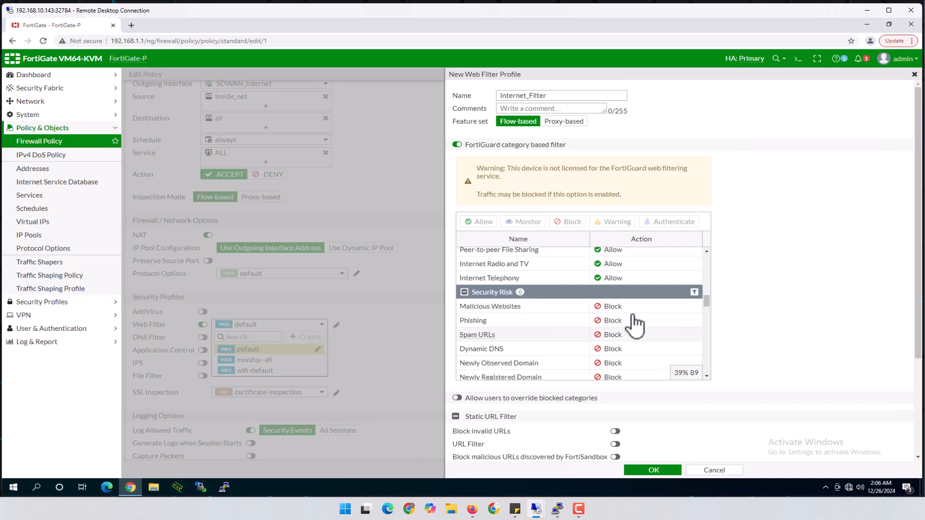
{"action": "scroll", "coordinate": [643, 337], "scroll_direction": "up", "scroll_amount": 2}
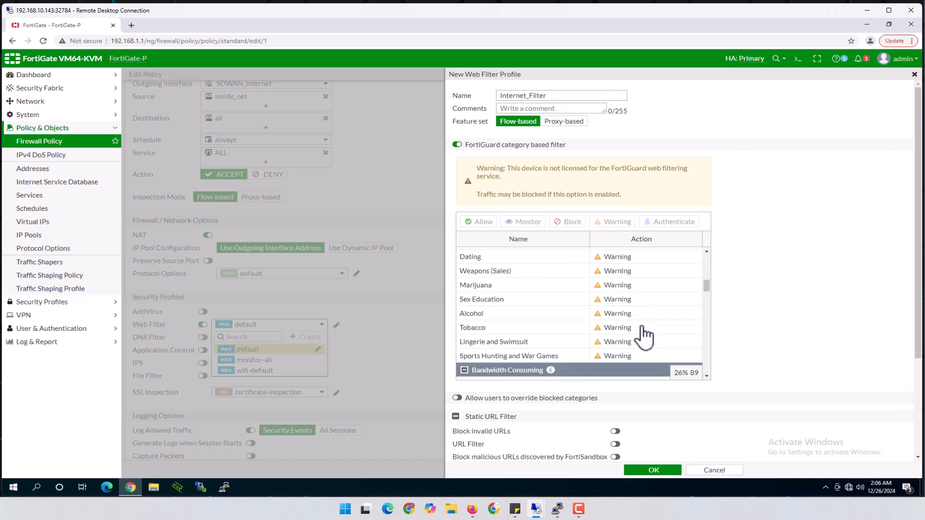
{"action": "scroll", "coordinate": [673, 322], "scroll_direction": "up", "scroll_amount": 1}
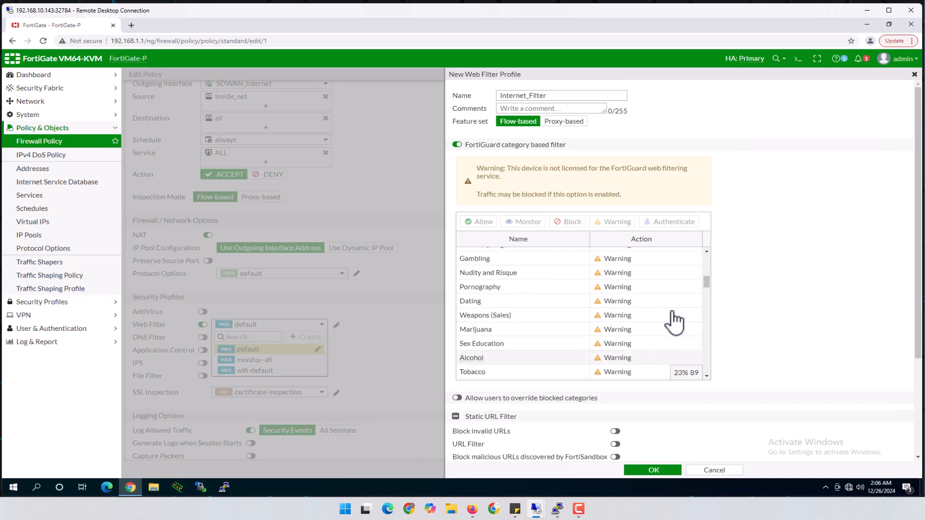
{"action": "left_click", "coordinate": [621, 288]}
{"action": "left_click", "coordinate": [568, 222]}
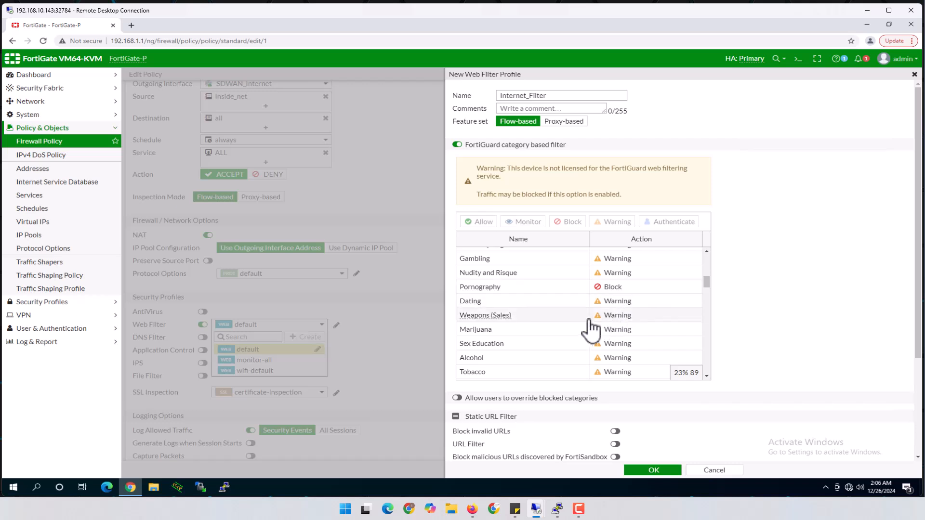
- Set the action of the Alcohol category under Adult/Mature Content to Block
{"action": "scroll", "coordinate": [582, 343], "scroll_direction": "down", "scroll_amount": 1}
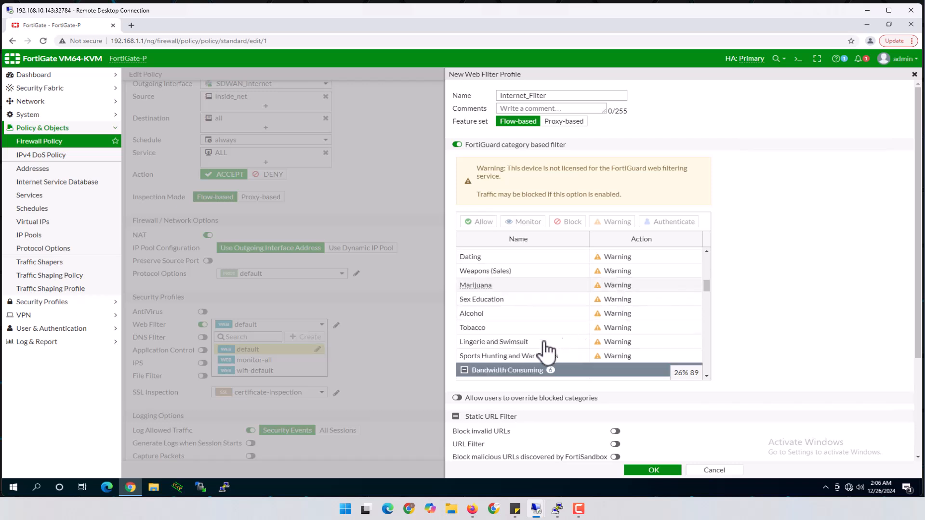
{"action": "left_click", "coordinate": [624, 315]}
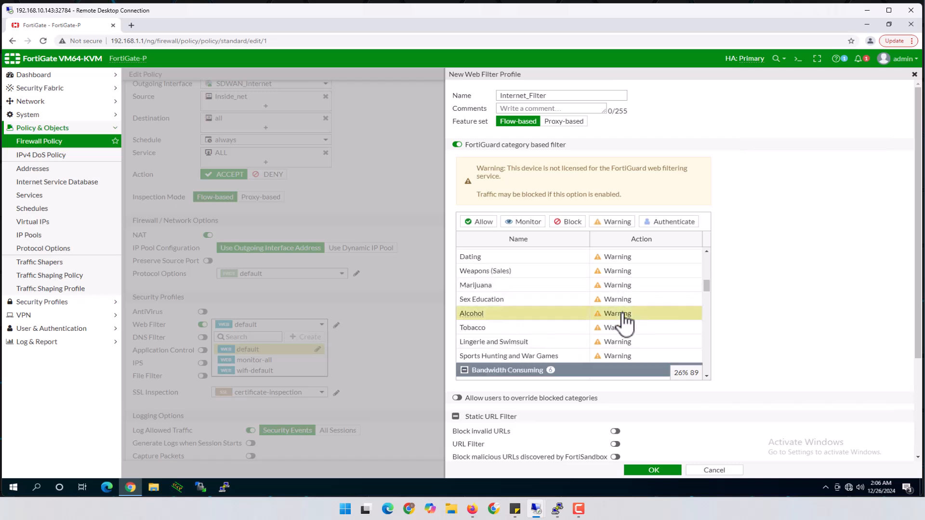
{"action": "left_click", "coordinate": [573, 223]}
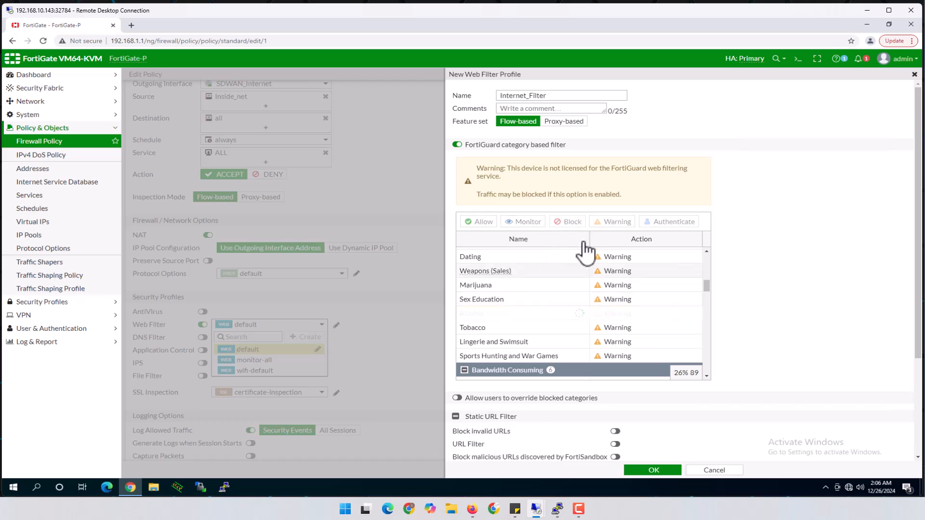
- Set the Social Networking category under General Interest - Personal to Warning, with a warning interval of 5 minutes
{"action": "scroll", "coordinate": [648, 310], "scroll_direction": "down", "scroll_amount": 2}
{"action": "scroll", "coordinate": [648, 311], "scroll_direction": "down", "scroll_amount": 1}
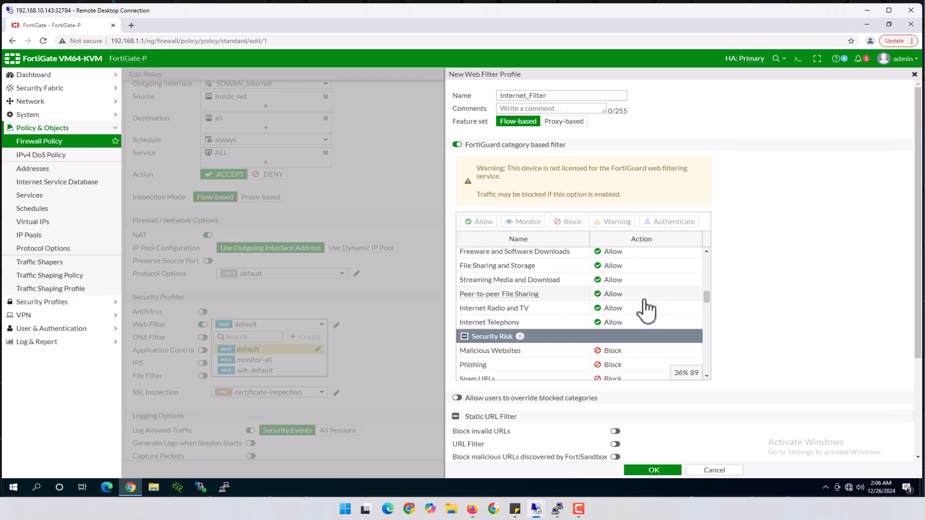
{"action": "scroll", "coordinate": [648, 311], "scroll_direction": "down", "scroll_amount": 1}
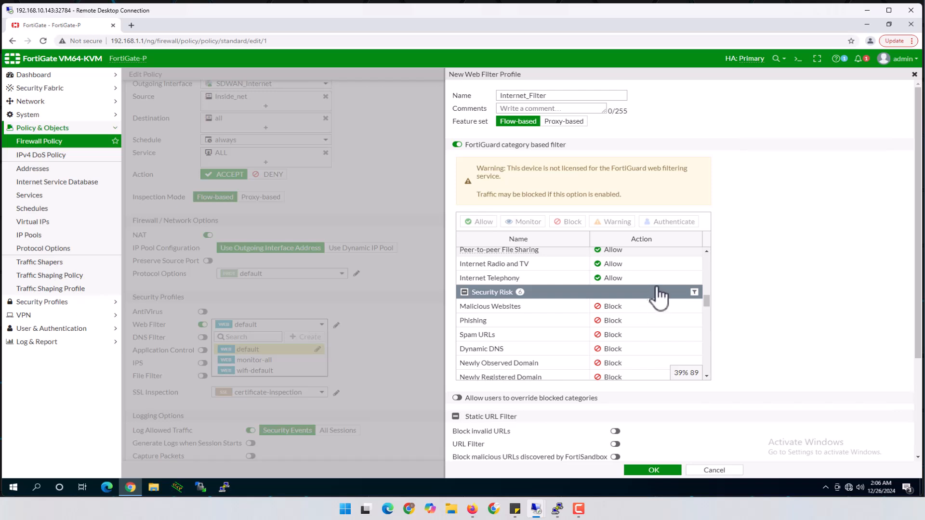
{"action": "scroll", "coordinate": [656, 308], "scroll_direction": "down", "scroll_amount": 2}
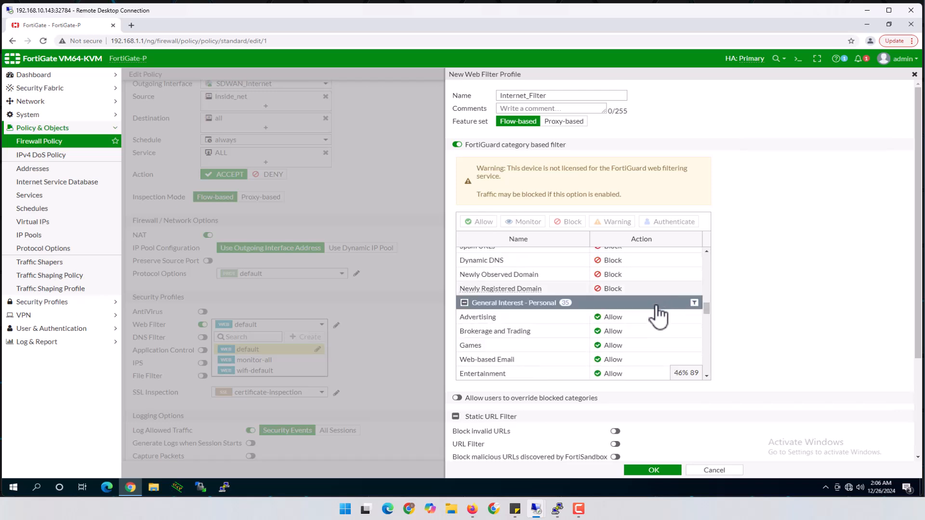
{"action": "scroll", "coordinate": [657, 309], "scroll_direction": "down", "scroll_amount": 1}
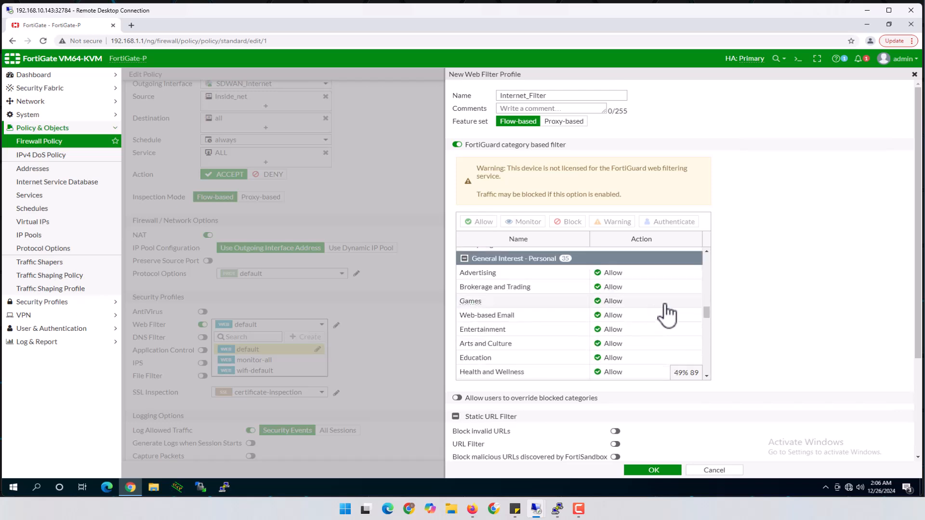
{"action": "scroll", "coordinate": [668, 316], "scroll_direction": "down", "scroll_amount": 2}
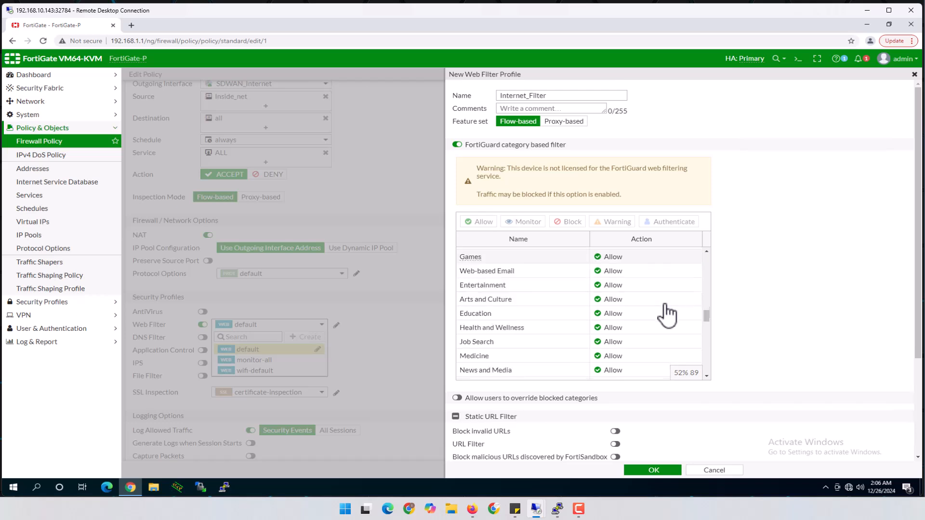
{"action": "scroll", "coordinate": [667, 315], "scroll_direction": "down", "scroll_amount": 1}
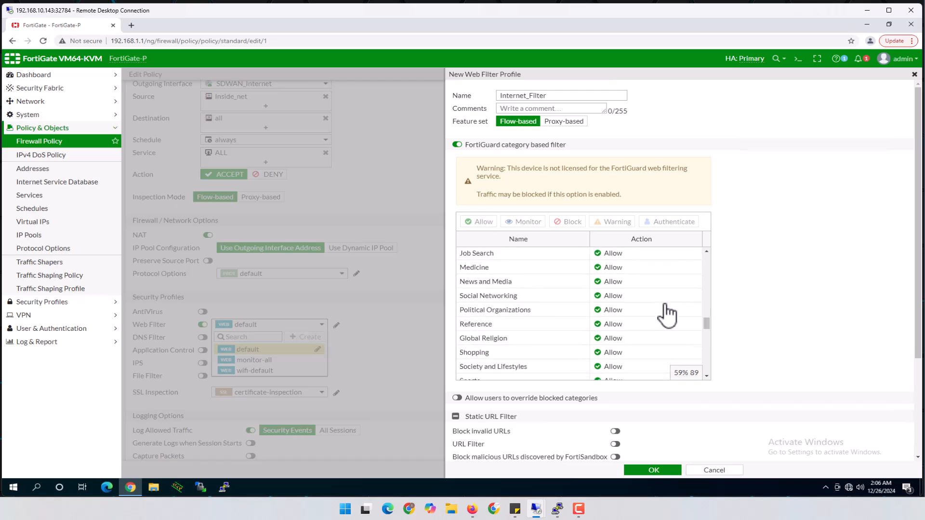
{"action": "left_click", "coordinate": [612, 295]}
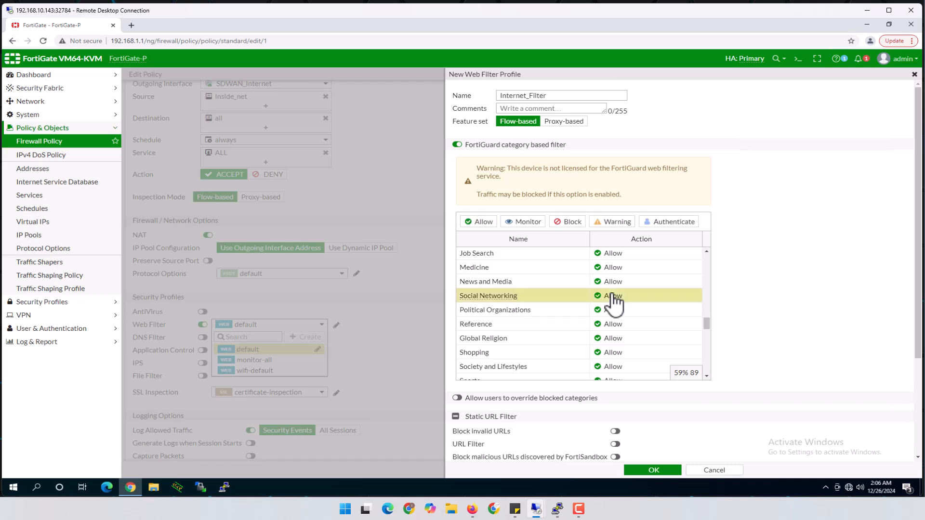
{"action": "left_click", "coordinate": [611, 221]}
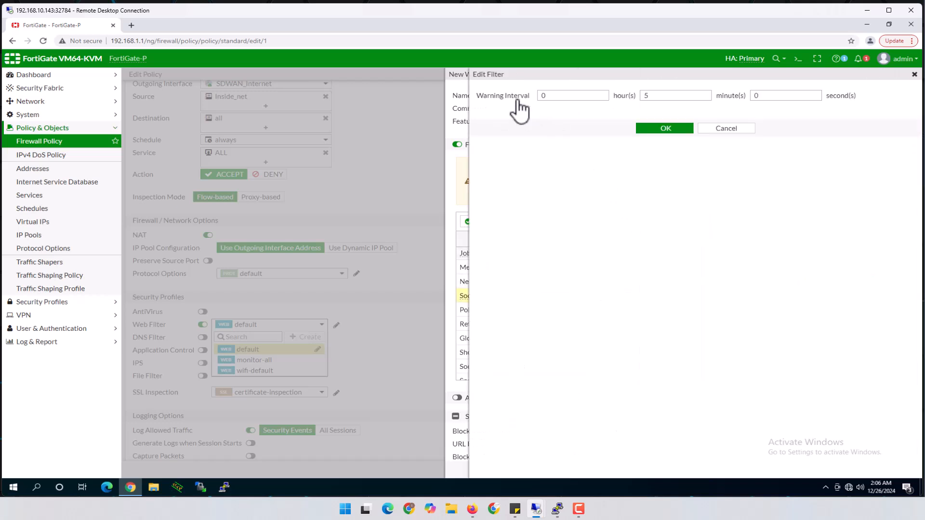
{"action": "left_click", "coordinate": [665, 128]}
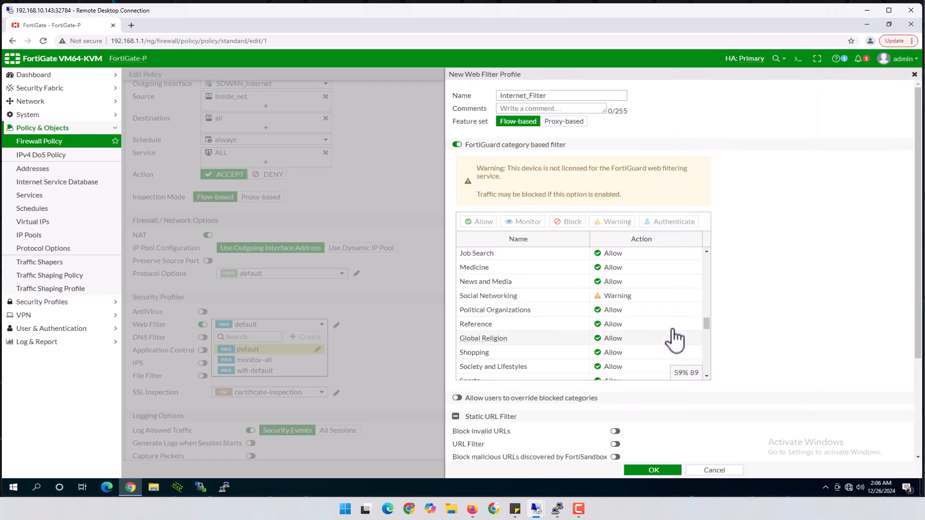
- Set the action of the Shopping category under General Interest - Personal to Block
{"action": "scroll", "coordinate": [621, 324], "scroll_direction": "down", "scroll_amount": 1}
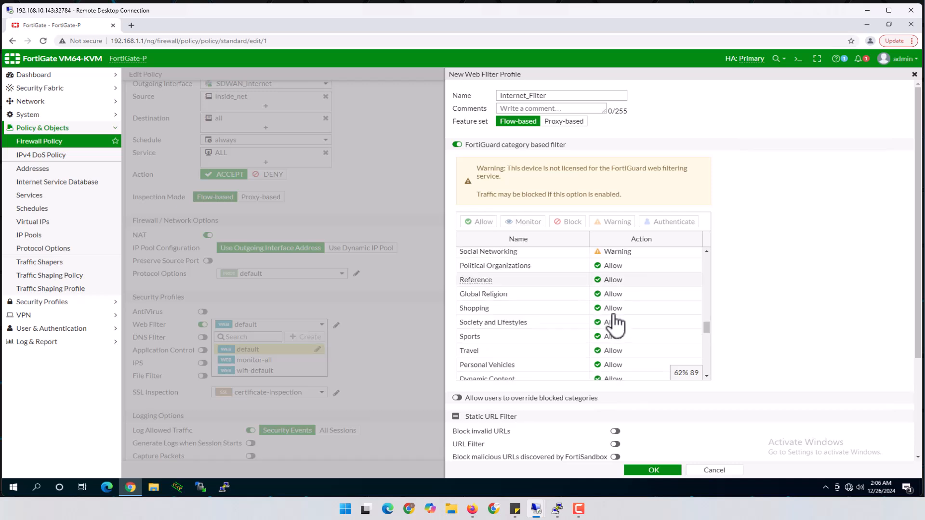
{"action": "left_click", "coordinate": [617, 311]}
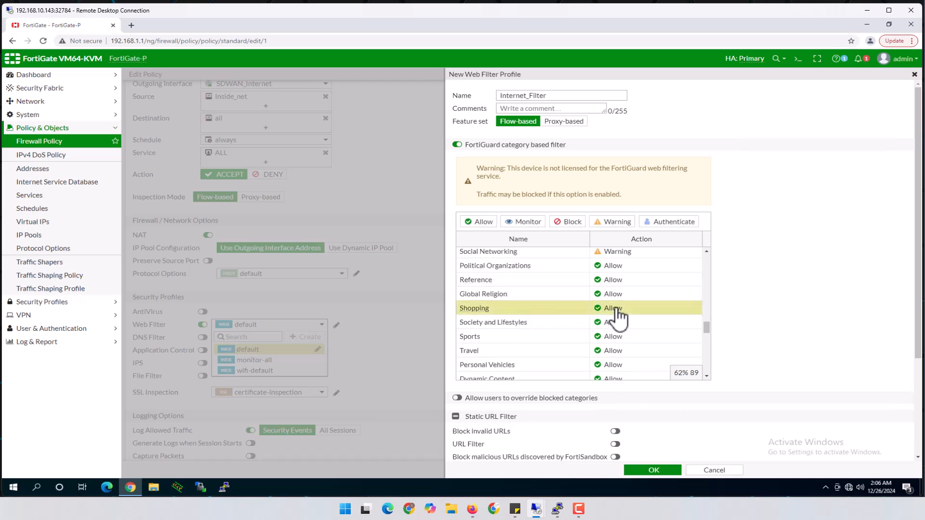
{"action": "left_click", "coordinate": [570, 223]}
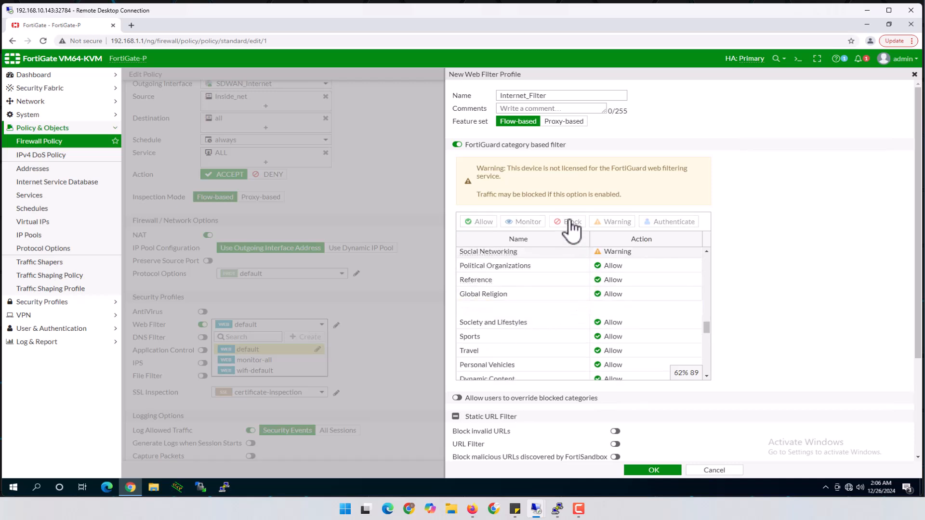
- Enable URL Filter in the profile's Static URL Filter section, leaving Block invalid URLs off
{"action": "scroll", "coordinate": [622, 316], "scroll_direction": "down", "scroll_amount": 1}
{"action": "scroll", "coordinate": [621, 316], "scroll_direction": "down", "scroll_amount": 3}
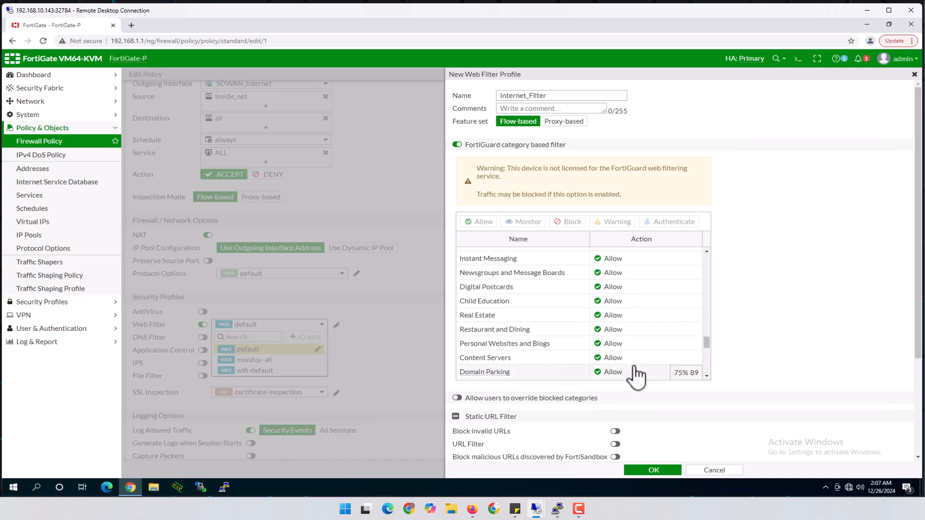
{"action": "scroll", "coordinate": [779, 273], "scroll_direction": "down", "scroll_amount": 2}
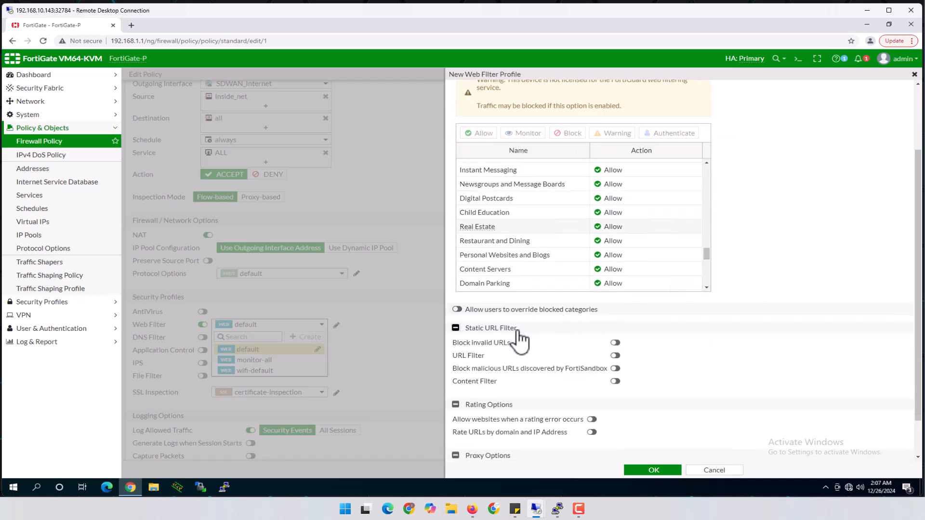
{"action": "left_click", "coordinate": [615, 342]}
{"action": "left_click", "coordinate": [616, 342]}
{"action": "left_click", "coordinate": [615, 356]}
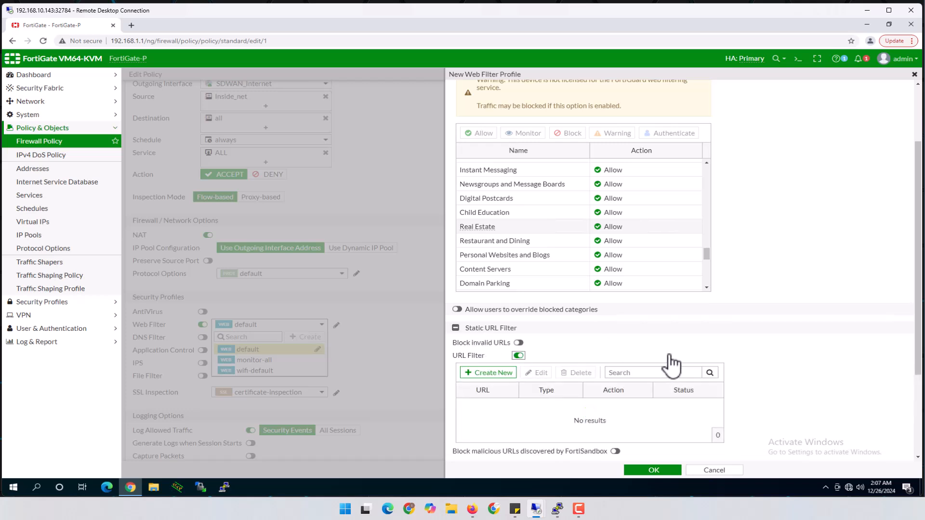
{"action": "scroll", "coordinate": [672, 366], "scroll_direction": "down", "scroll_amount": 3}
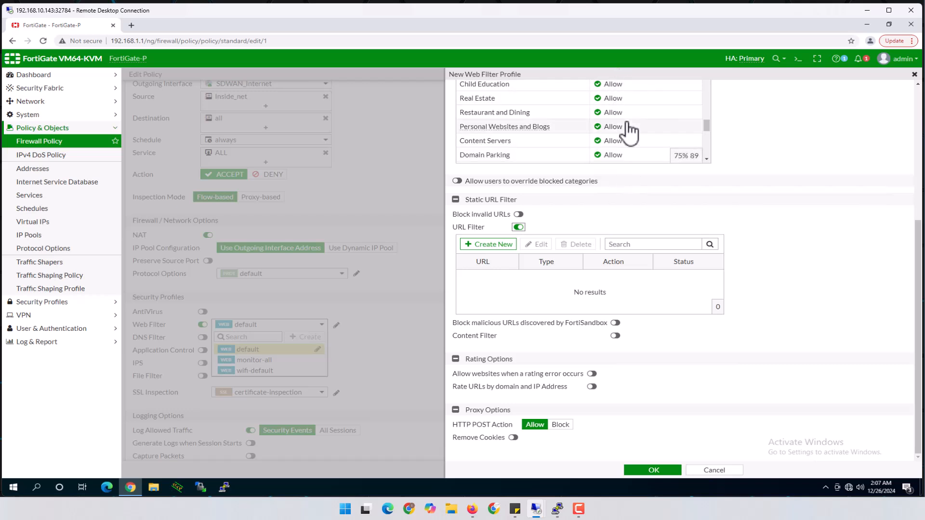
{"action": "scroll", "coordinate": [629, 132], "scroll_direction": "up", "scroll_amount": 5}
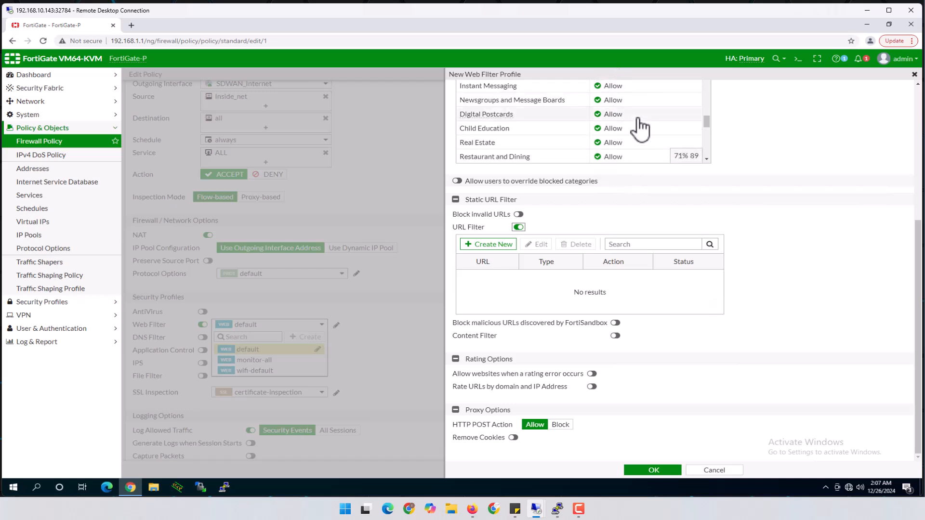
{"action": "scroll", "coordinate": [640, 129], "scroll_direction": "up", "scroll_amount": 1}
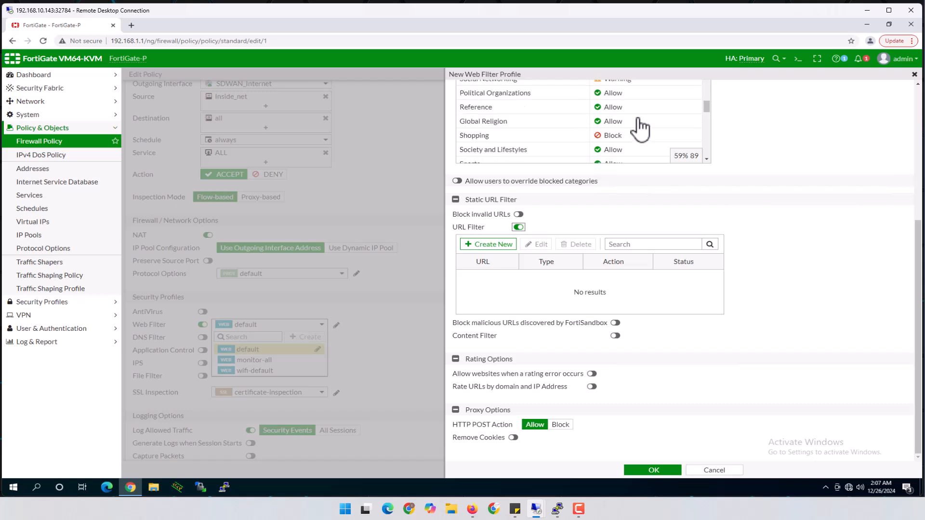
{"action": "scroll", "coordinate": [641, 129], "scroll_direction": "up", "scroll_amount": 1}
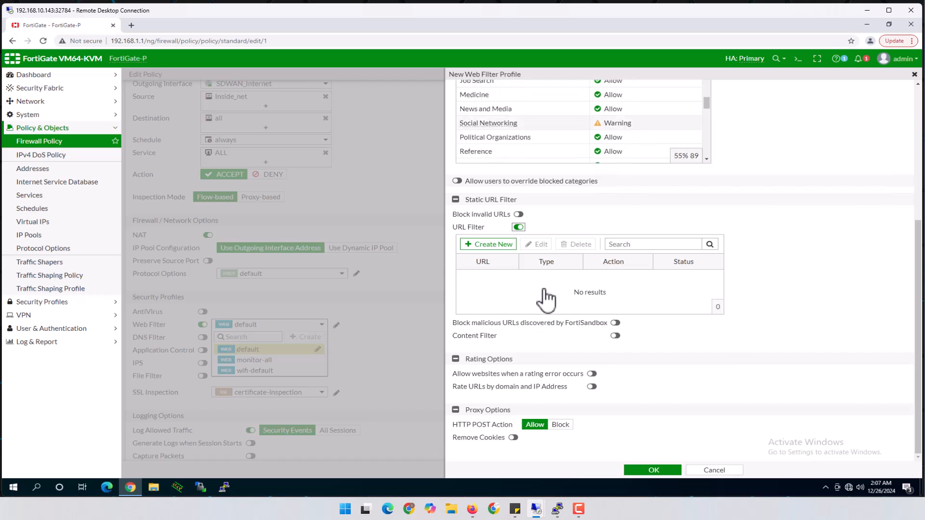
{"action": "left_click", "coordinate": [498, 244]}
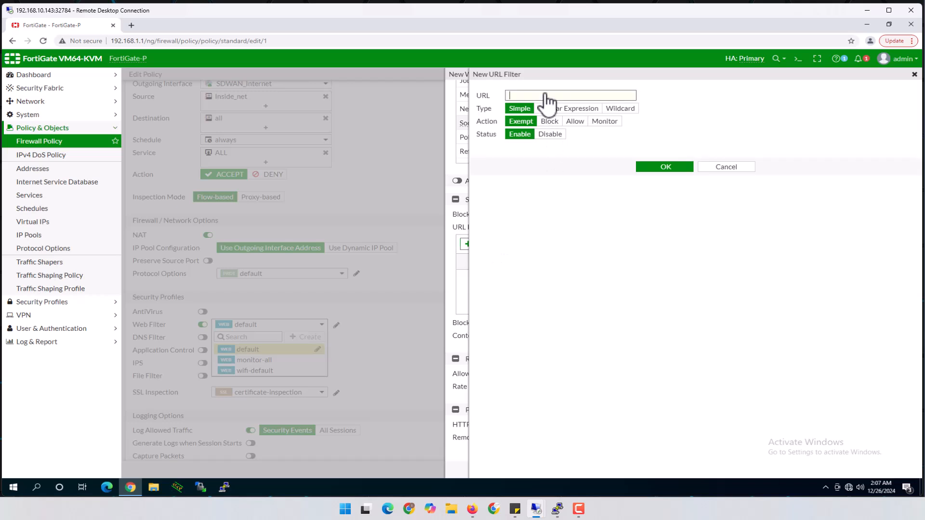
{"action": "type", "text": "ww"}
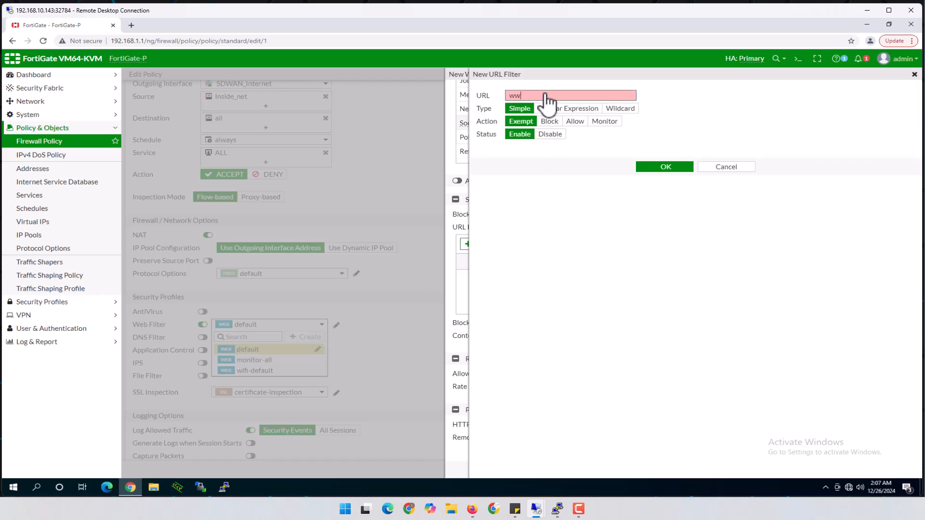
{"action": "type", "text": "w.facebook.com"}
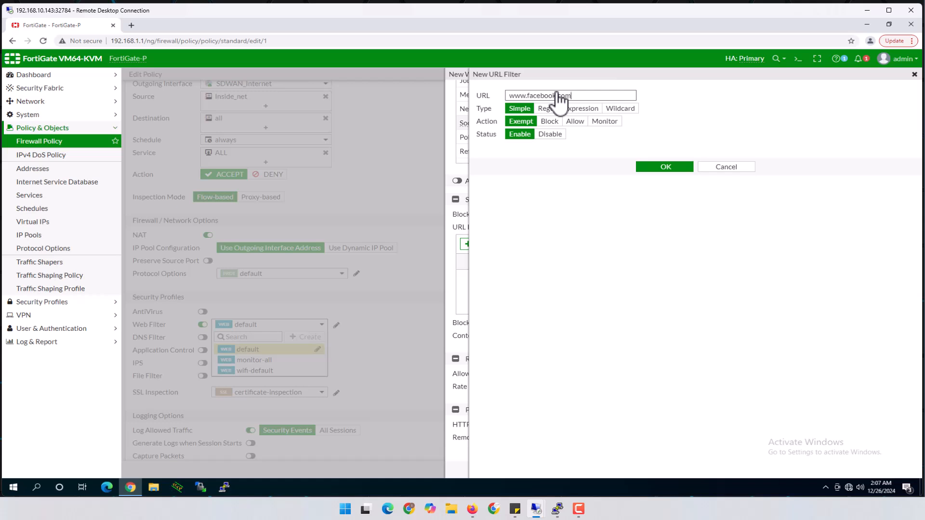
{"action": "left_click", "coordinate": [549, 123]}
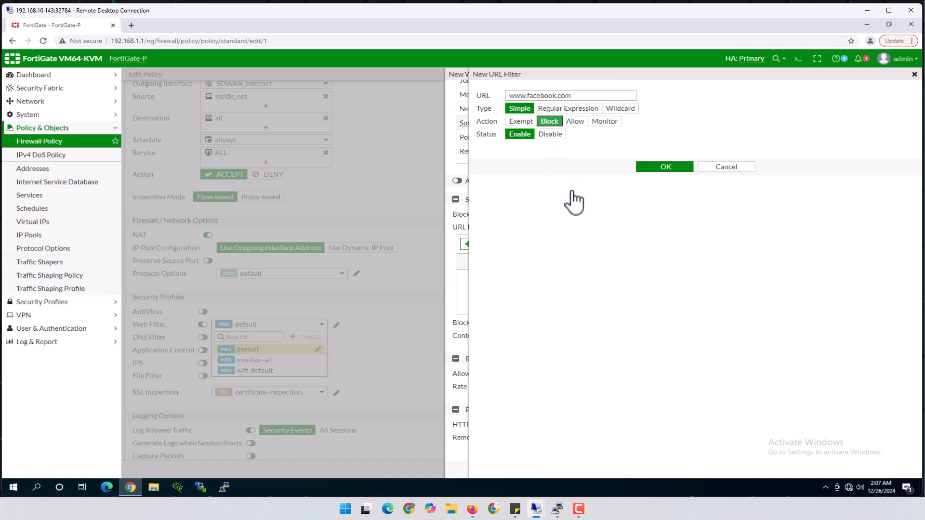
{"action": "left_click", "coordinate": [665, 166]}
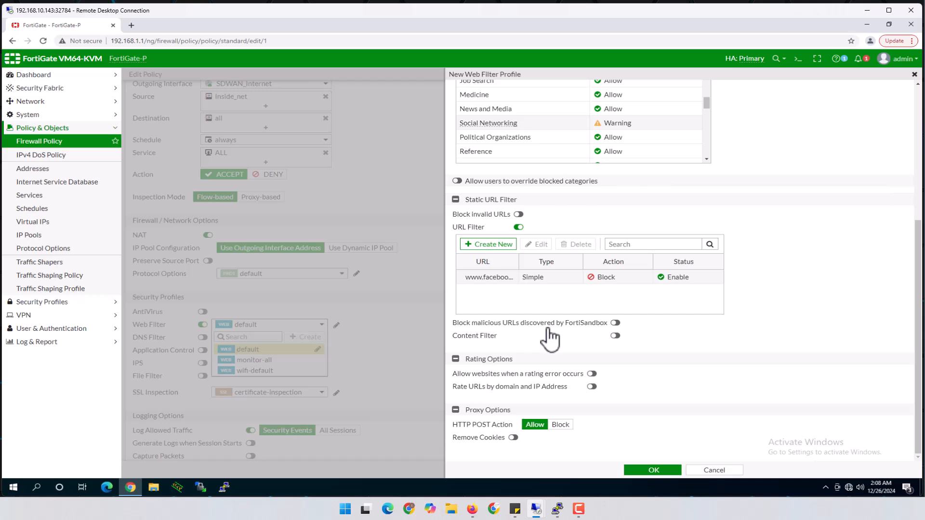
- Enable the Content Filter and view the options for a new web content filter, dismissing it without adding a pattern
{"action": "left_click", "coordinate": [615, 336]}
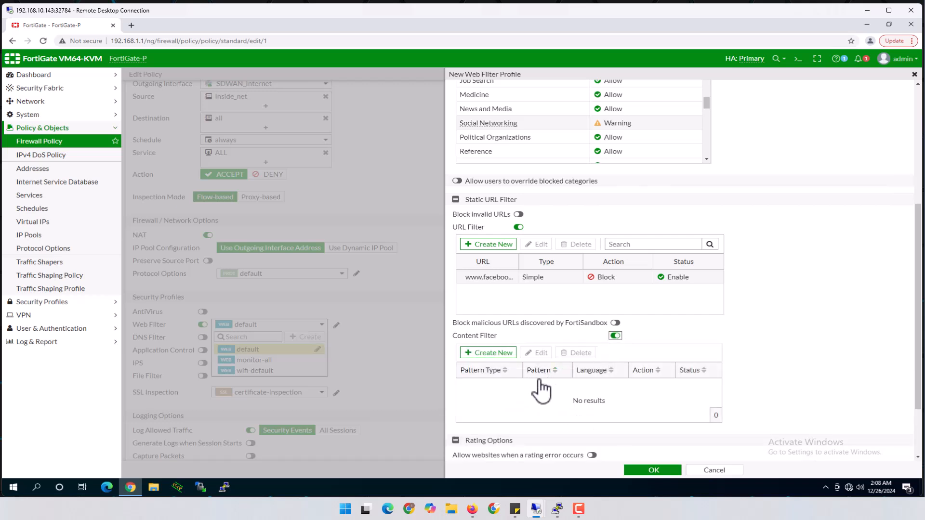
{"action": "left_click", "coordinate": [503, 354]}
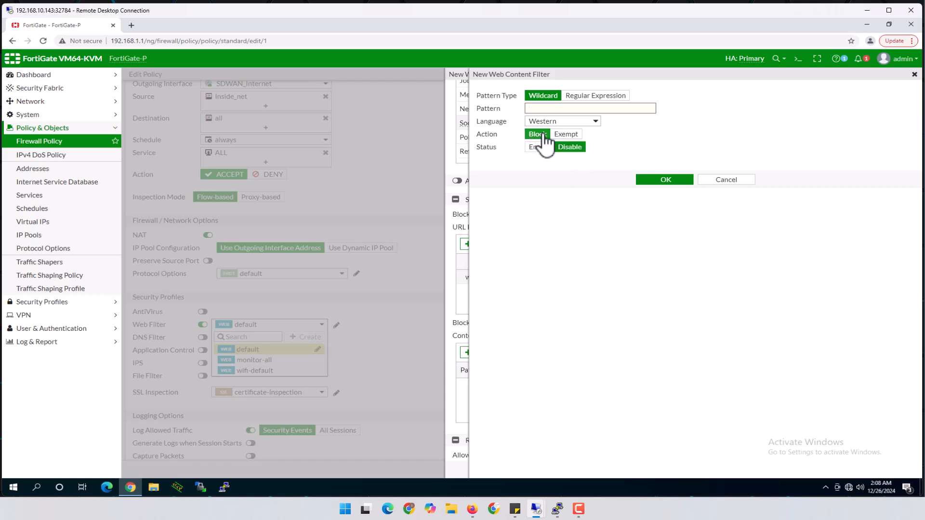
{"action": "left_click", "coordinate": [737, 180]}
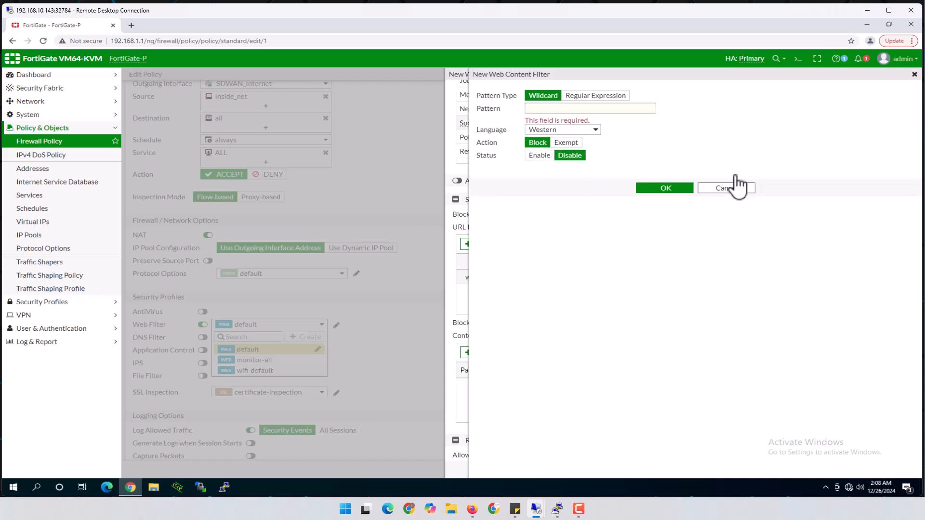
{"action": "left_click", "coordinate": [741, 188]}
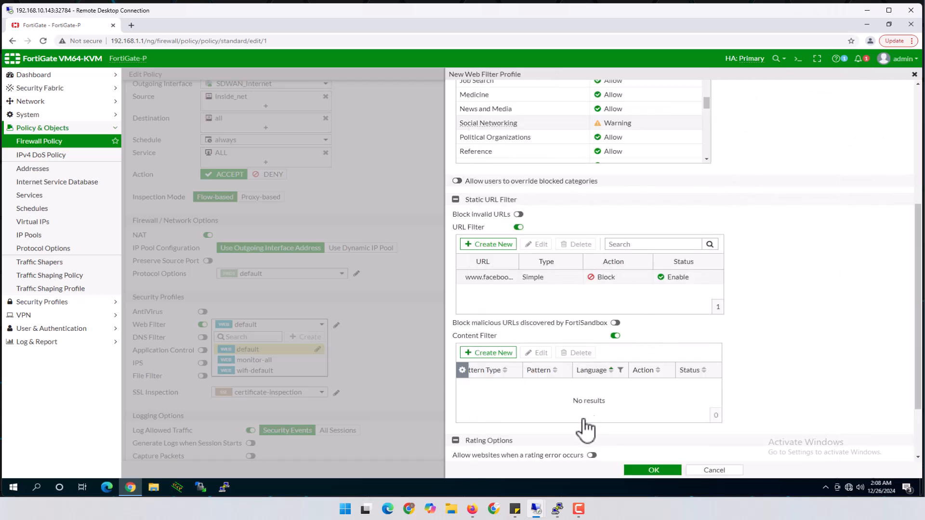
- Save the web filter profile, assign Internet_Filter as the policy's Web Filter and save the policy
{"action": "scroll", "coordinate": [835, 336], "scroll_direction": "down", "scroll_amount": 2}
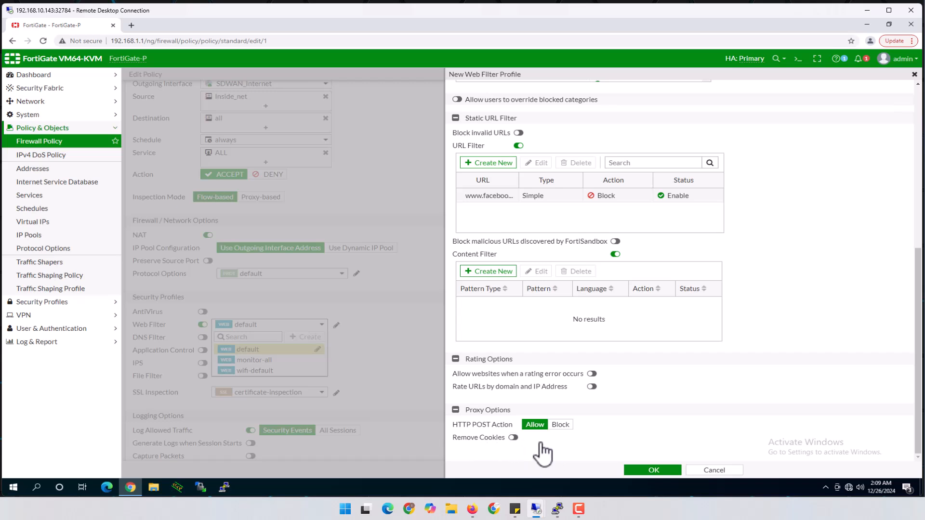
{"action": "left_click", "coordinate": [653, 471]}
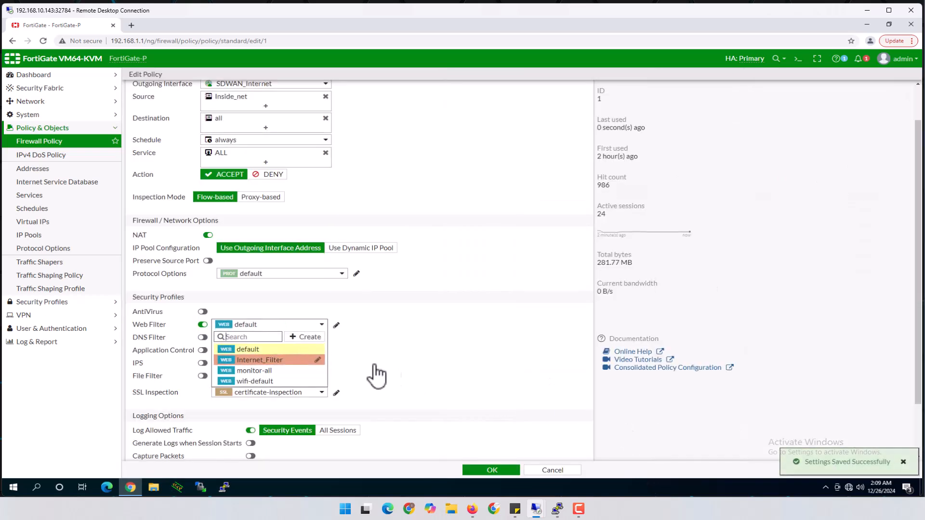
{"action": "left_click", "coordinate": [256, 360]}
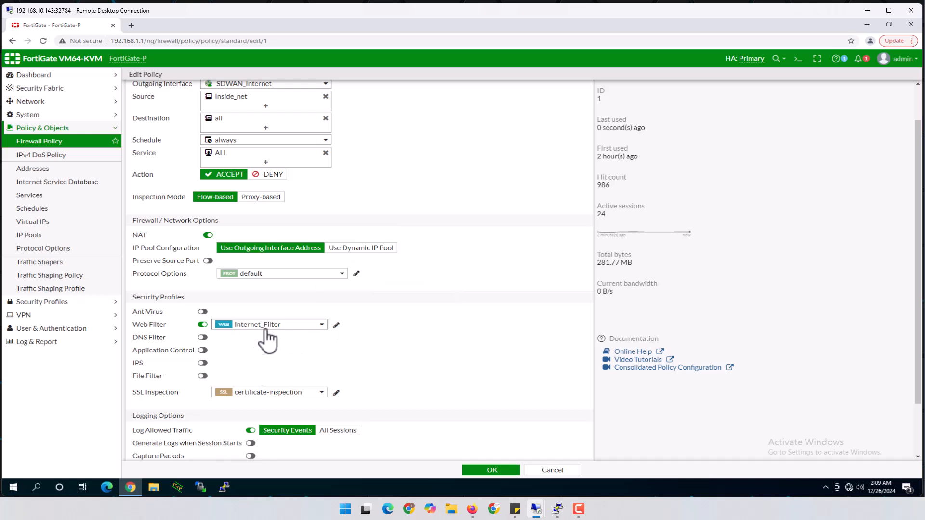
{"action": "left_click", "coordinate": [482, 471]}
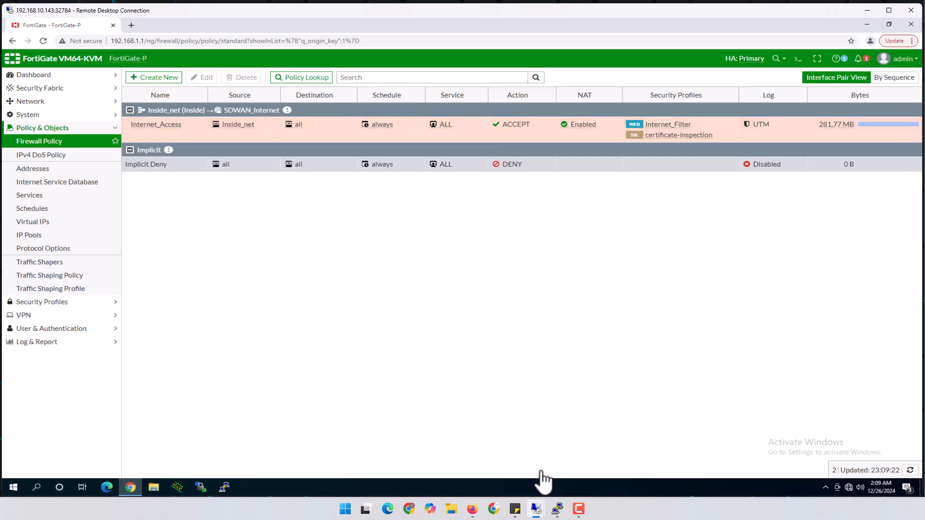
- Switch to the client's remote desktop session on port 32774, load YouTube in a new browser tab and close the old video tab
{"action": "left_click", "coordinate": [557, 514]}
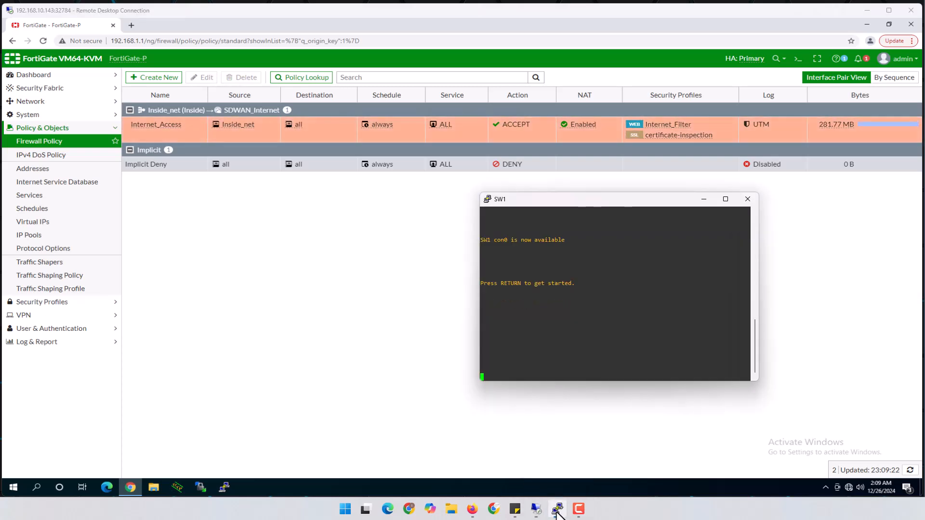
{"action": "left_click", "coordinate": [535, 511]}
{"action": "mouse_move", "coordinate": [534, 513]}
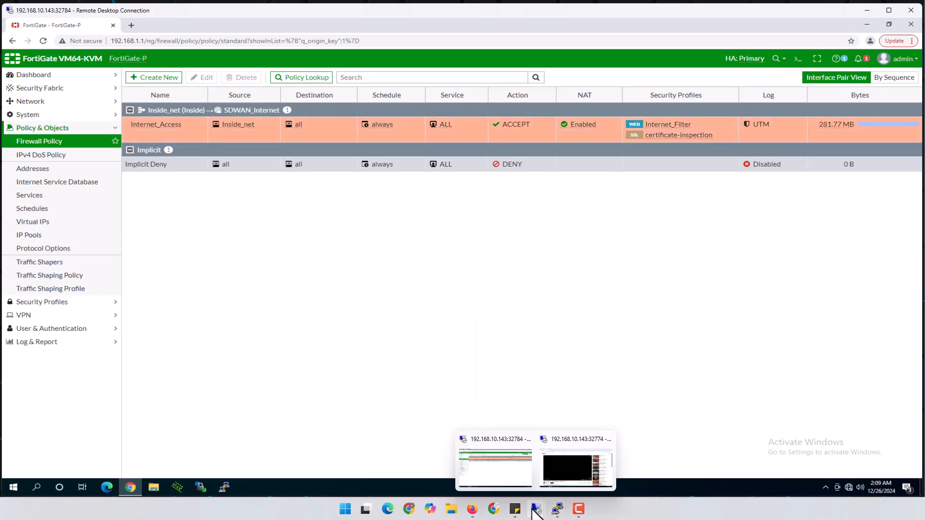
{"action": "left_click", "coordinate": [554, 475]}
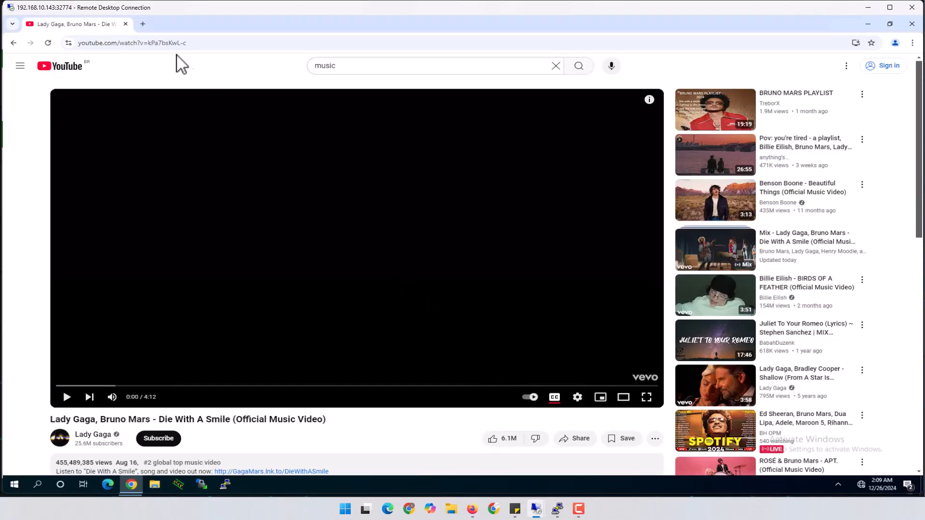
{"action": "left_click", "coordinate": [142, 24]}
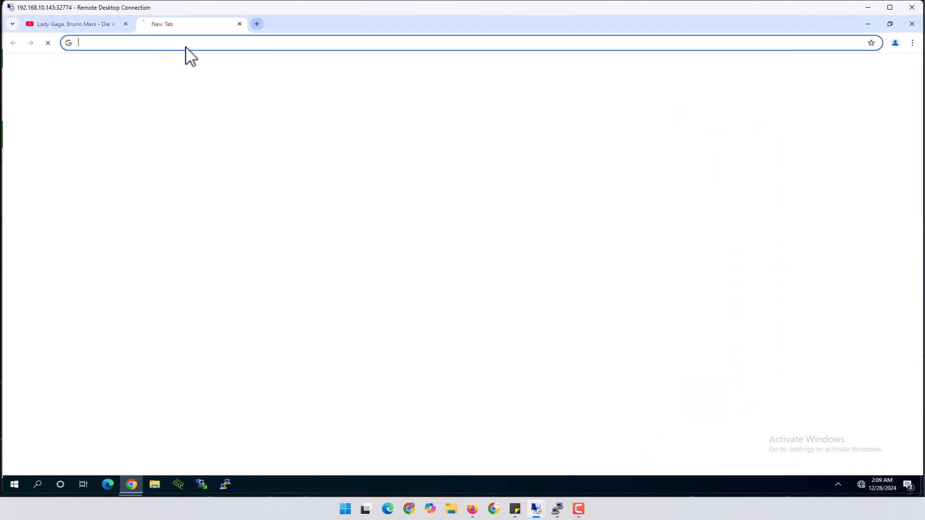
{"action": "left_click", "coordinate": [222, 43]}
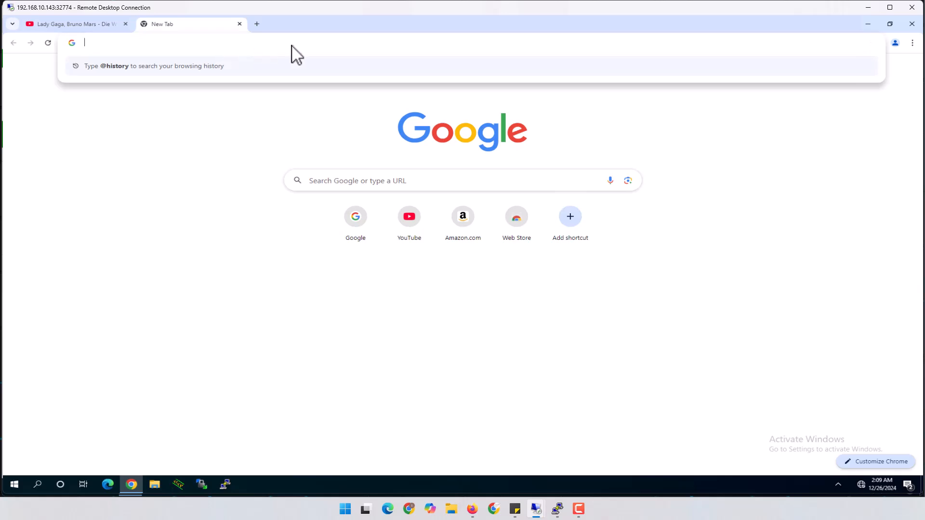
{"action": "left_click", "coordinate": [411, 231]}
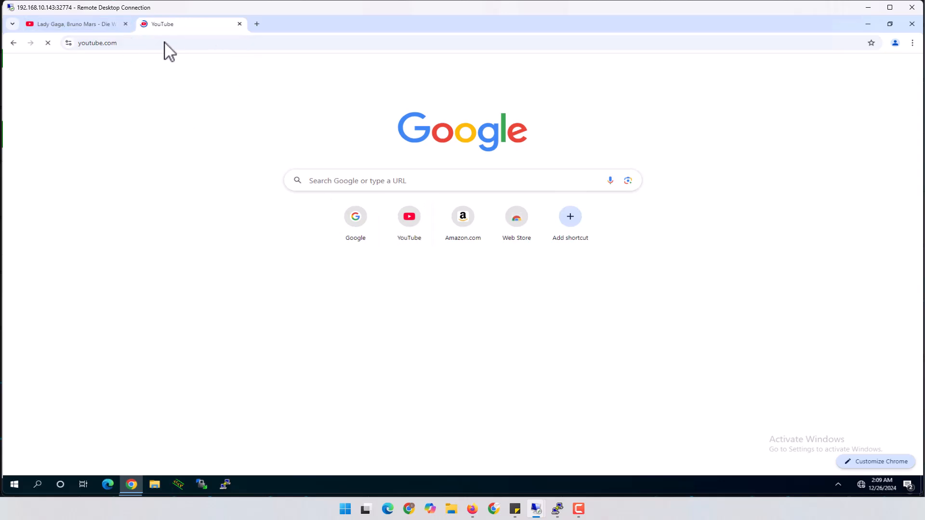
{"action": "left_click", "coordinate": [125, 23]}
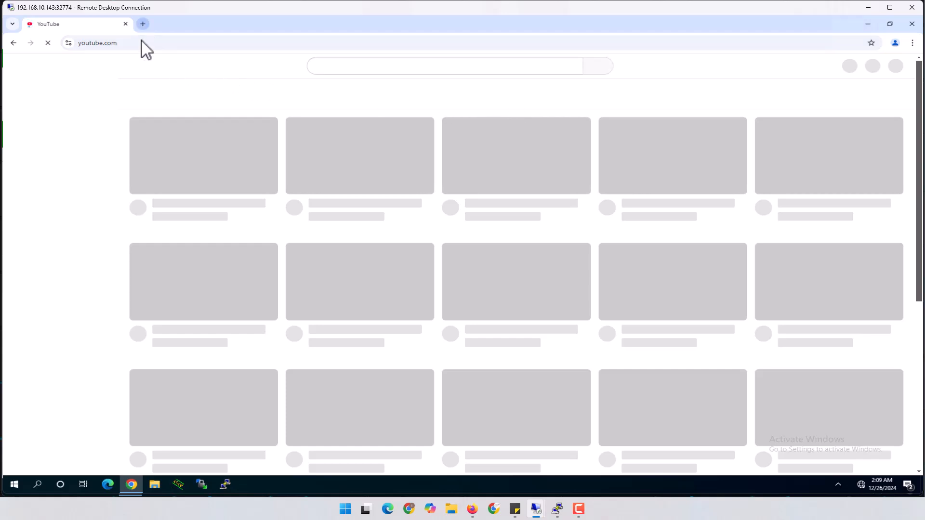
- Test access to amazon.com in a new browser tab on the client
{"action": "key", "text": "ctrl+t"}
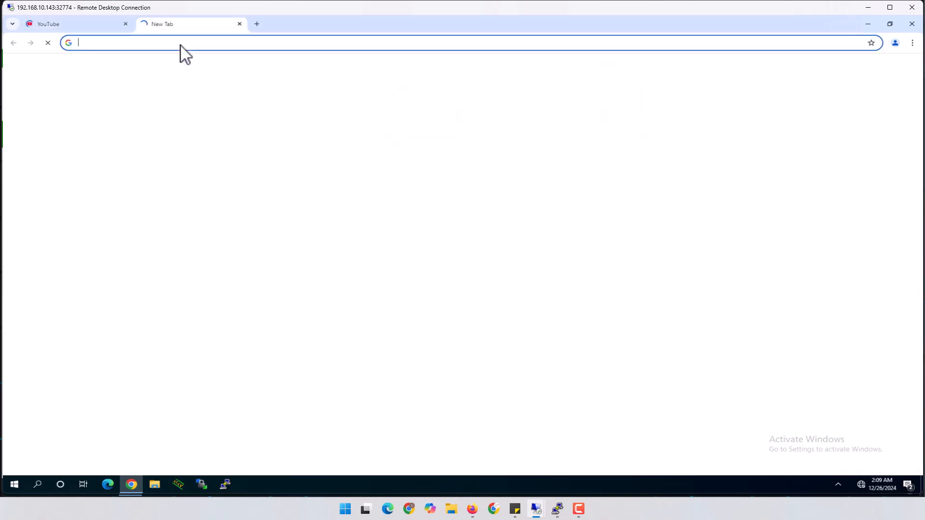
{"action": "type", "text": "amazon.com"}
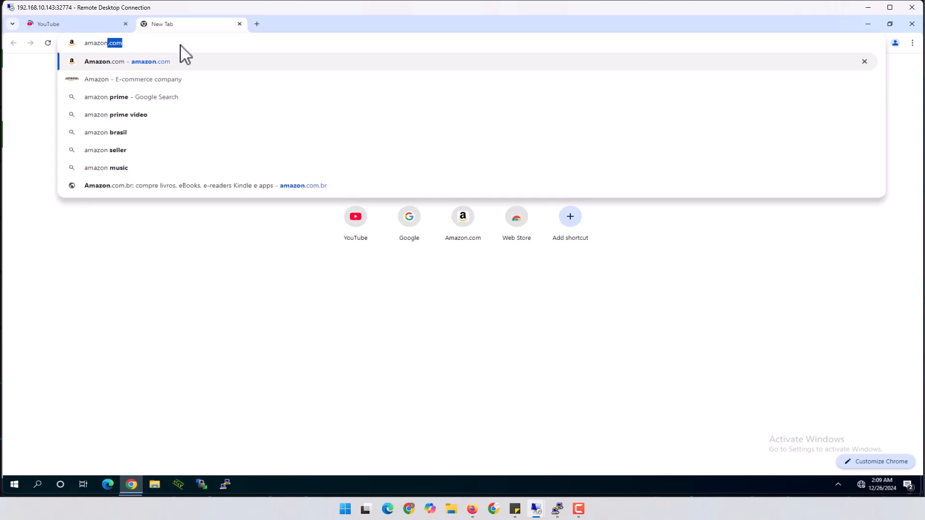
{"action": "key", "text": "Return"}
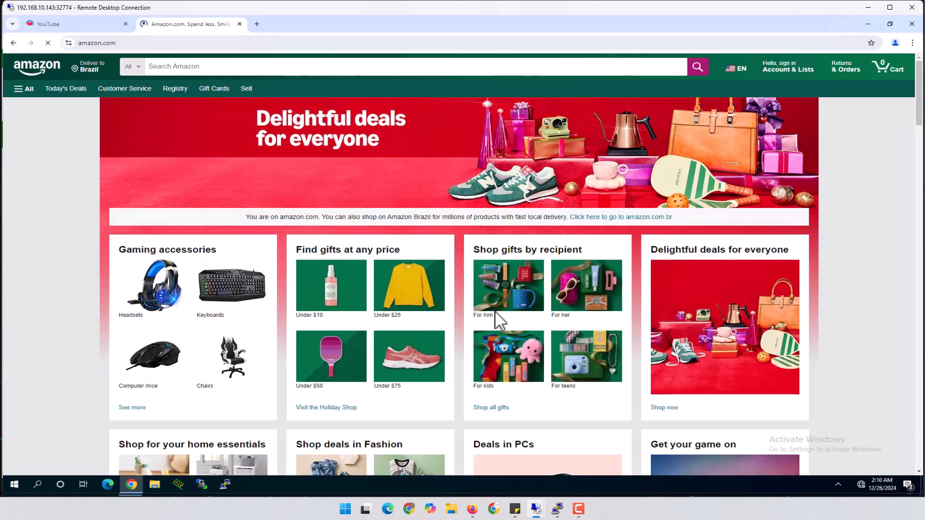
- Return to the FortiGate session on port 32784, edit the Internet_Access policy and open its Internet_Filter web filter profile
{"action": "mouse_move", "coordinate": [534, 506]}
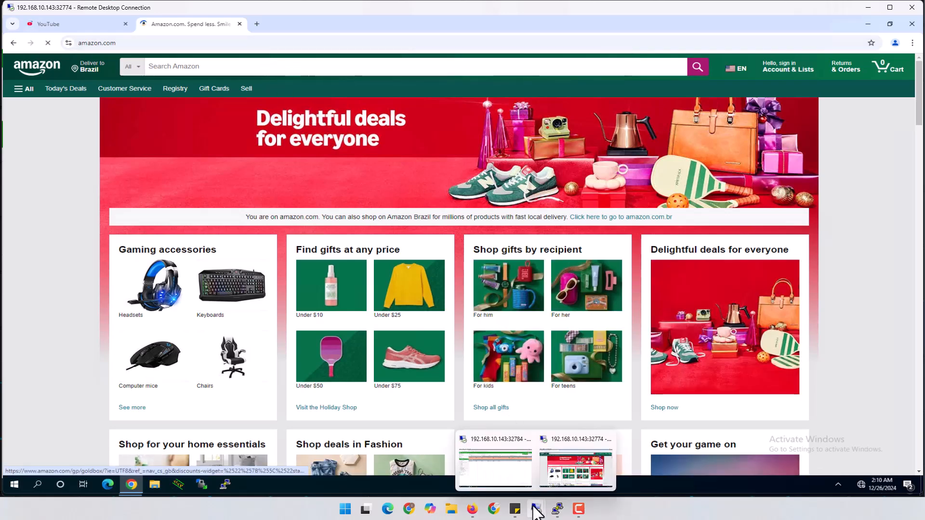
{"action": "left_click", "coordinate": [506, 472]}
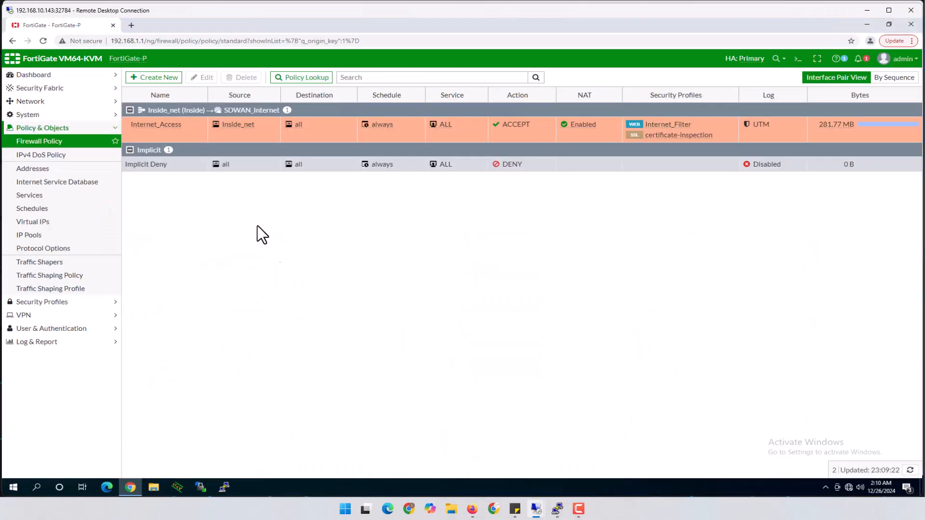
{"action": "left_click", "coordinate": [162, 126]}
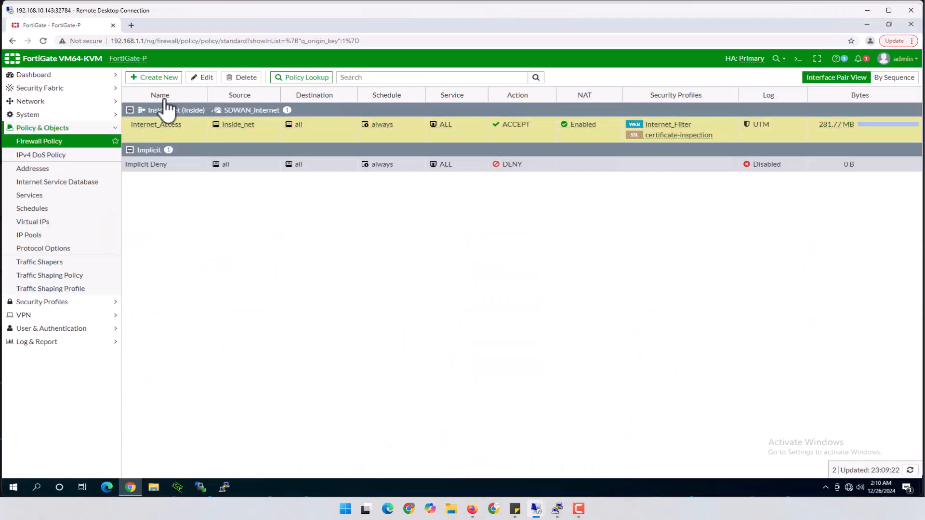
{"action": "left_click", "coordinate": [207, 78]}
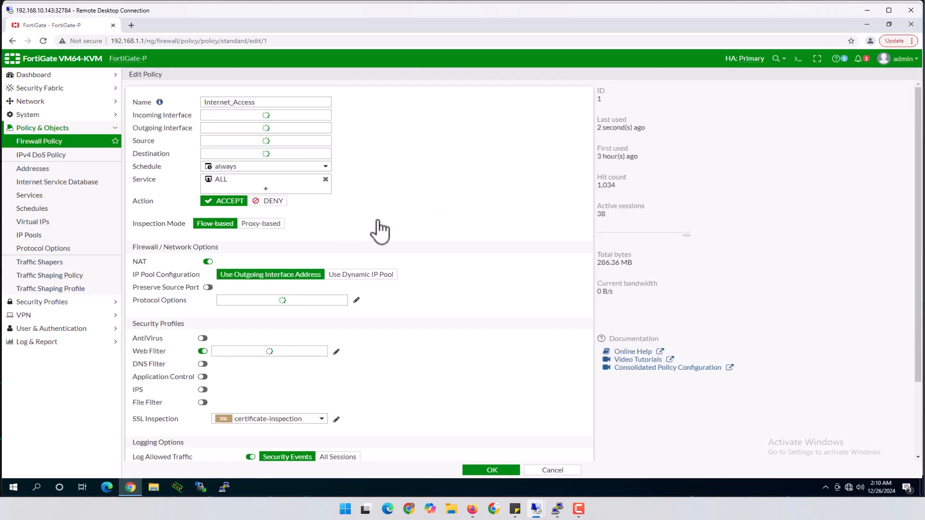
{"action": "scroll", "coordinate": [274, 357], "scroll_direction": "down", "scroll_amount": 1}
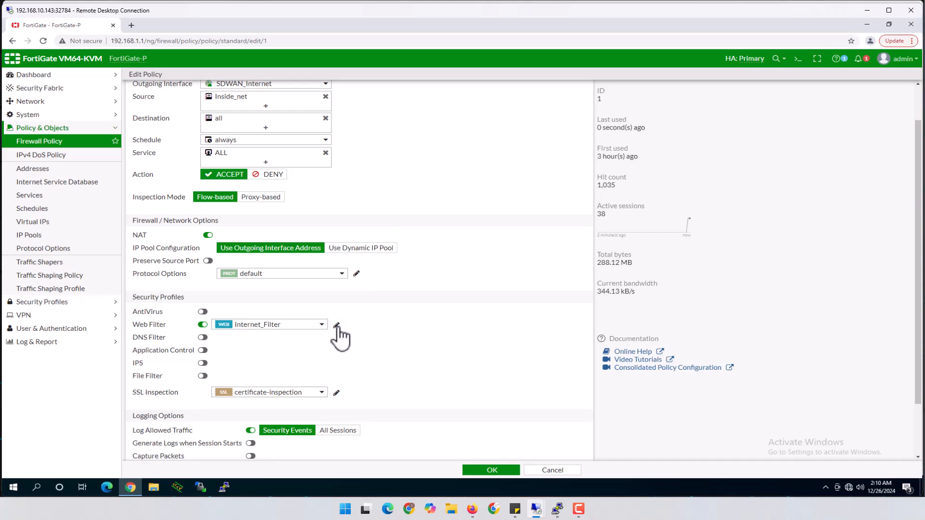
{"action": "left_click", "coordinate": [336, 325]}
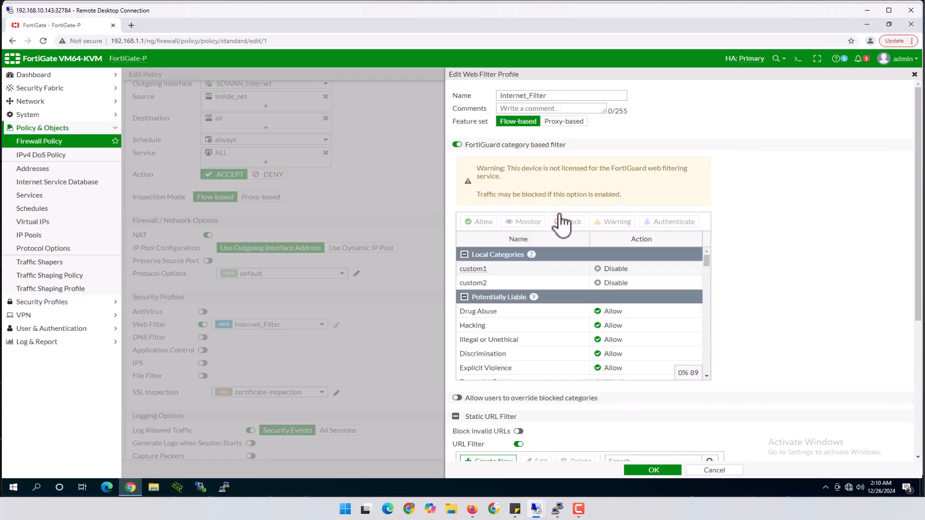
- Review the FortiGuard category actions in Internet_Filter down to Shopping, then close the profile without saving
{"action": "scroll", "coordinate": [567, 328], "scroll_direction": "down", "scroll_amount": 4}
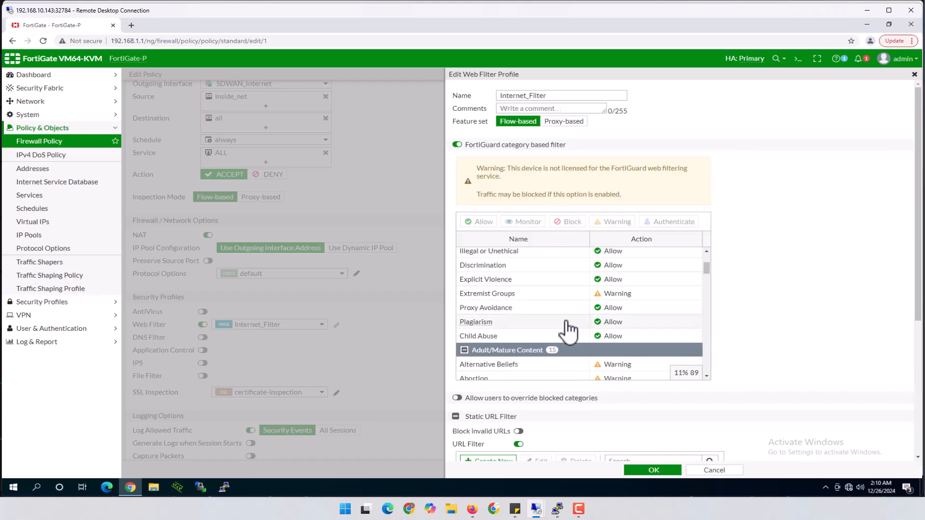
{"action": "scroll", "coordinate": [567, 331], "scroll_direction": "down", "scroll_amount": 1}
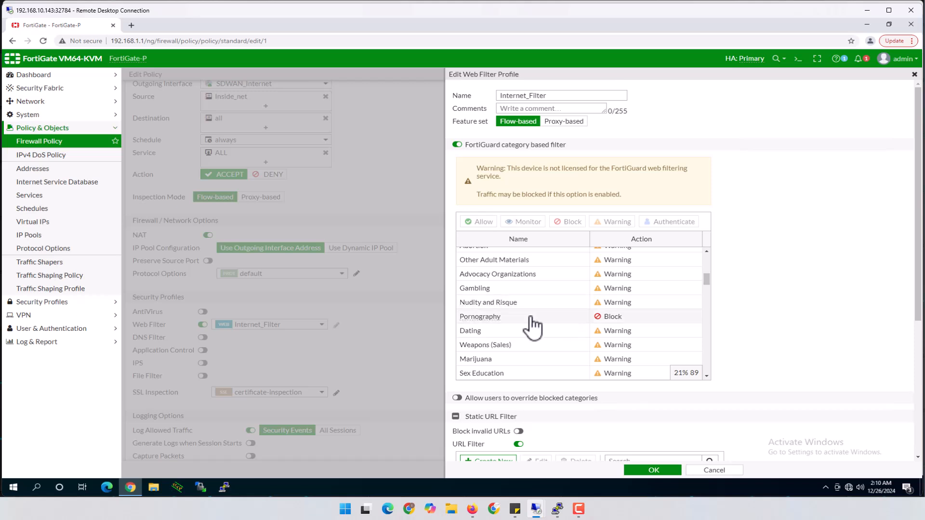
{"action": "scroll", "coordinate": [535, 318], "scroll_direction": "down", "scroll_amount": 3}
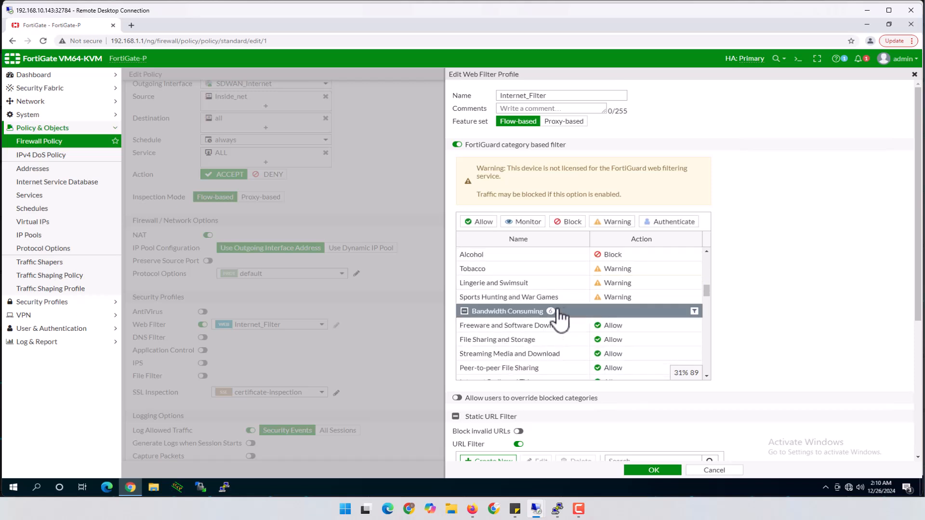
{"action": "scroll", "coordinate": [599, 296], "scroll_direction": "down", "scroll_amount": 2}
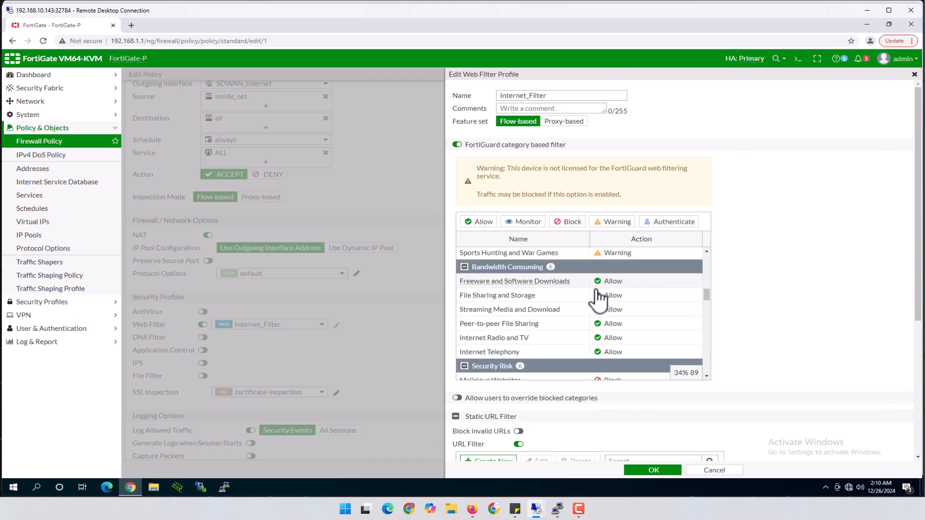
{"action": "scroll", "coordinate": [598, 299], "scroll_direction": "down", "scroll_amount": 3}
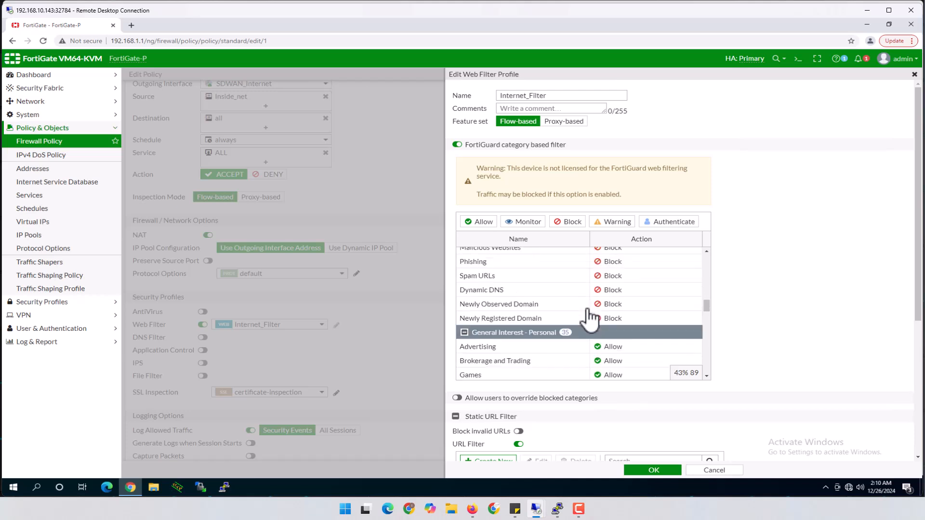
{"action": "scroll", "coordinate": [589, 319], "scroll_direction": "down", "scroll_amount": 1}
{"action": "scroll", "coordinate": [589, 319], "scroll_direction": "down", "scroll_amount": 1}
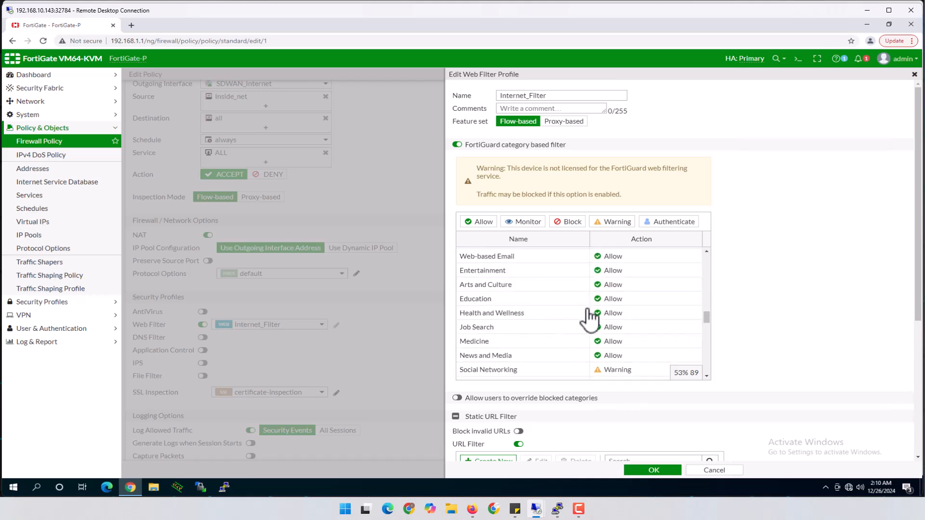
{"action": "scroll", "coordinate": [589, 318], "scroll_direction": "down", "scroll_amount": 2}
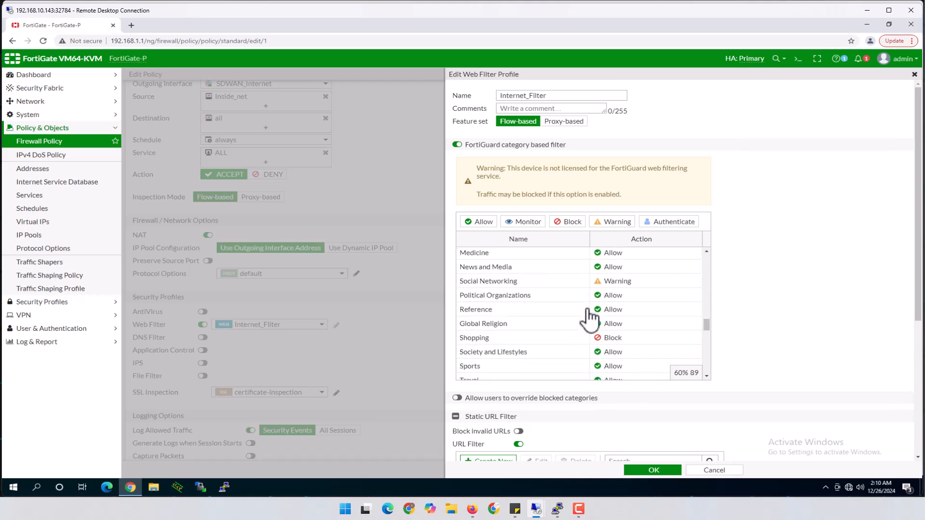
{"action": "left_click", "coordinate": [499, 340]}
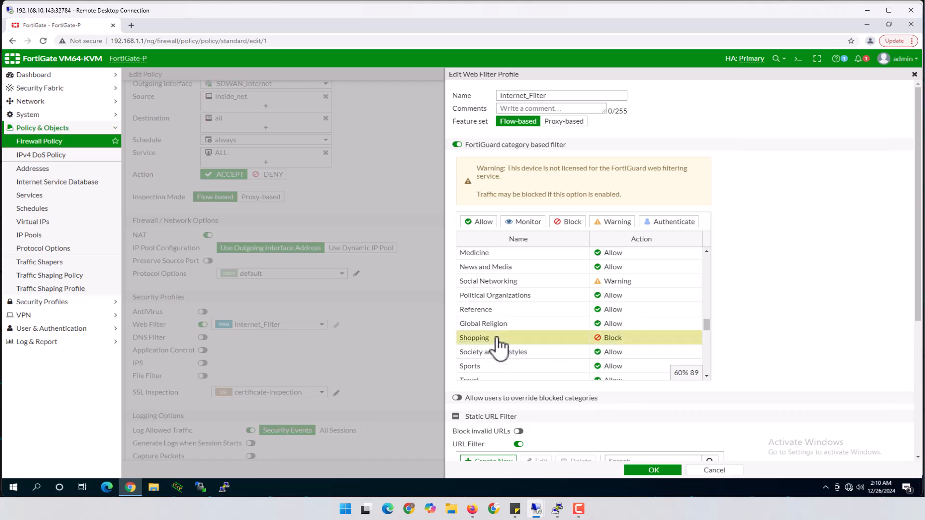
{"action": "left_click", "coordinate": [715, 470]}
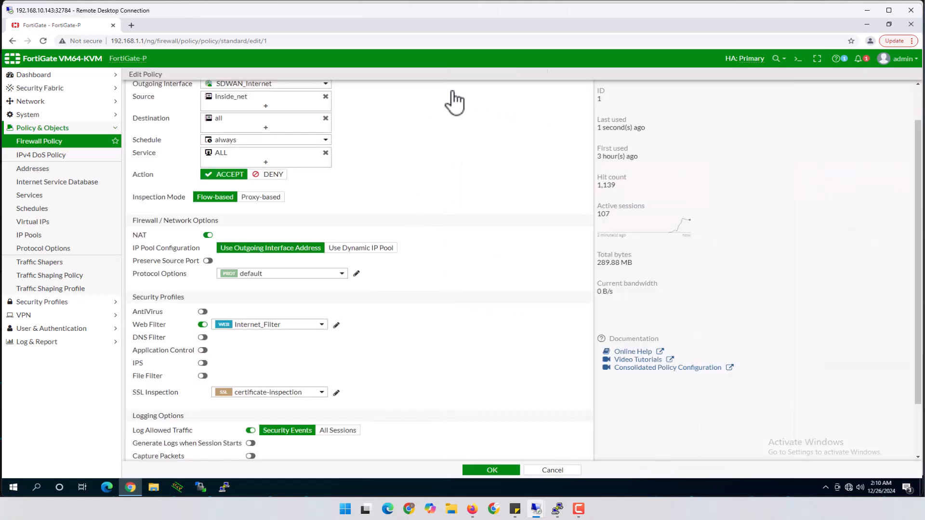
- Switch to the client's remote desktop session and test access to facebook.com in a new browser tab
{"action": "mouse_move", "coordinate": [537, 511]}
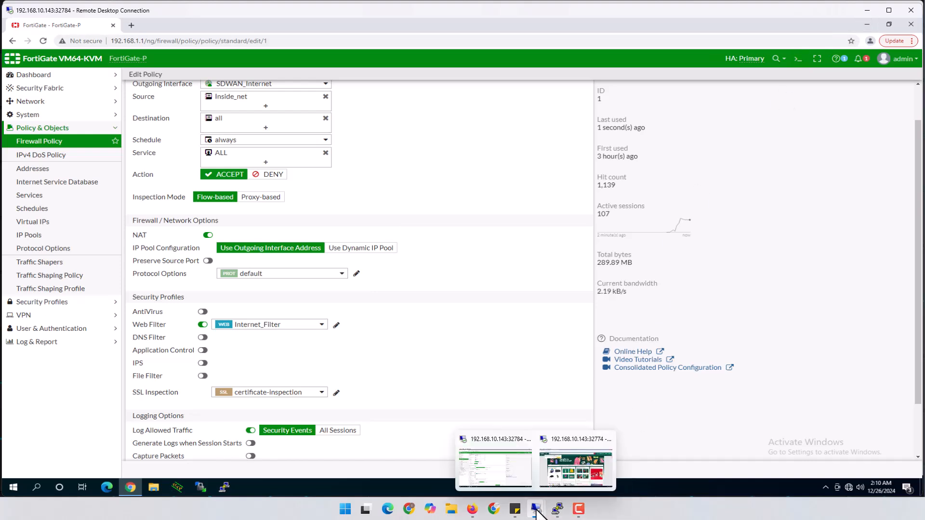
{"action": "left_click", "coordinate": [573, 471]}
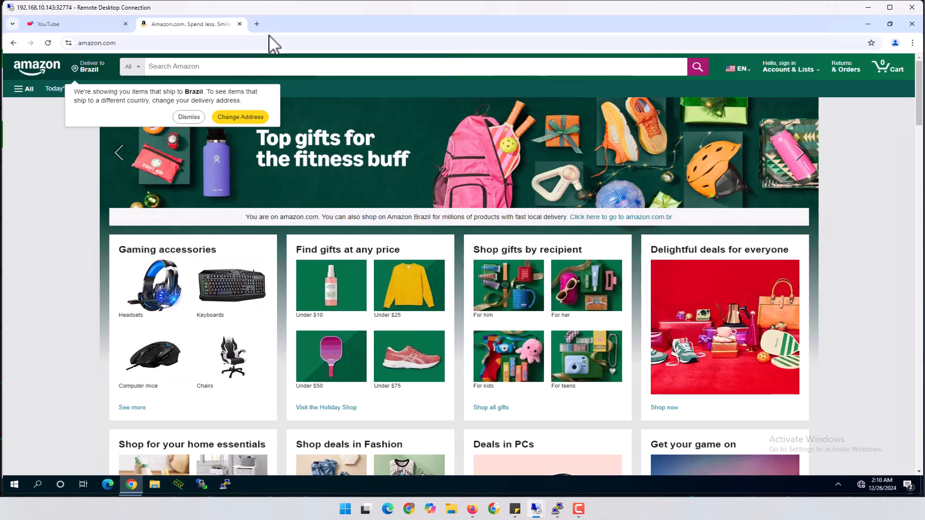
{"action": "left_click", "coordinate": [258, 25]}
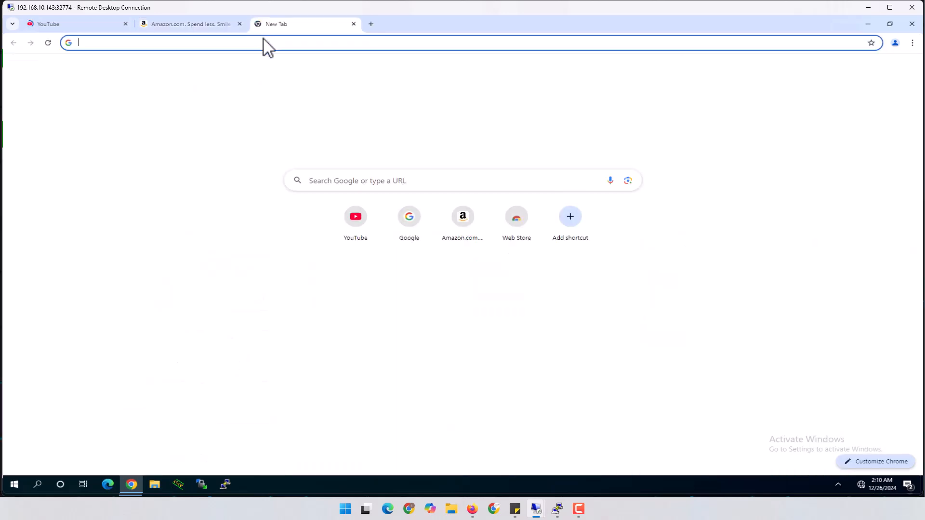
{"action": "type", "text": "facebook"}
{"action": "key", "text": "Return"}
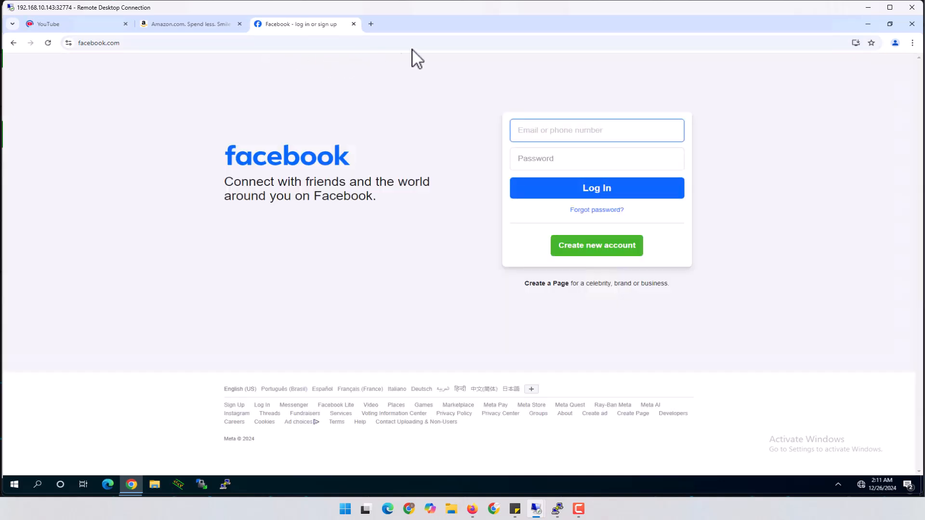
- Return to the FortiGate session, review Internet_Filter's FortiGuard licence warning and Static URL Filter entries, and close the profile without saving
{"action": "left_click", "coordinate": [867, 7]}
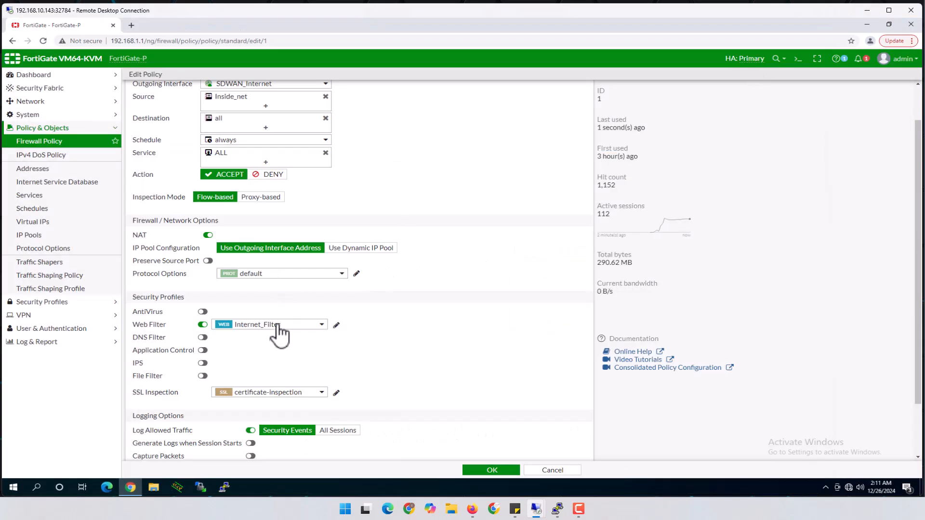
{"action": "left_click", "coordinate": [338, 326]}
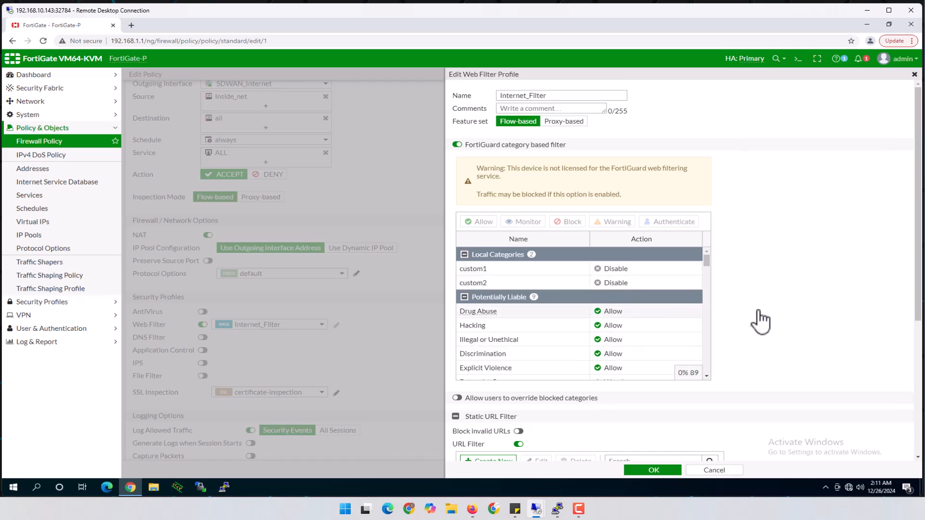
{"action": "left_click_drag", "start_coordinate": [480, 194], "coordinate": [627, 195]}
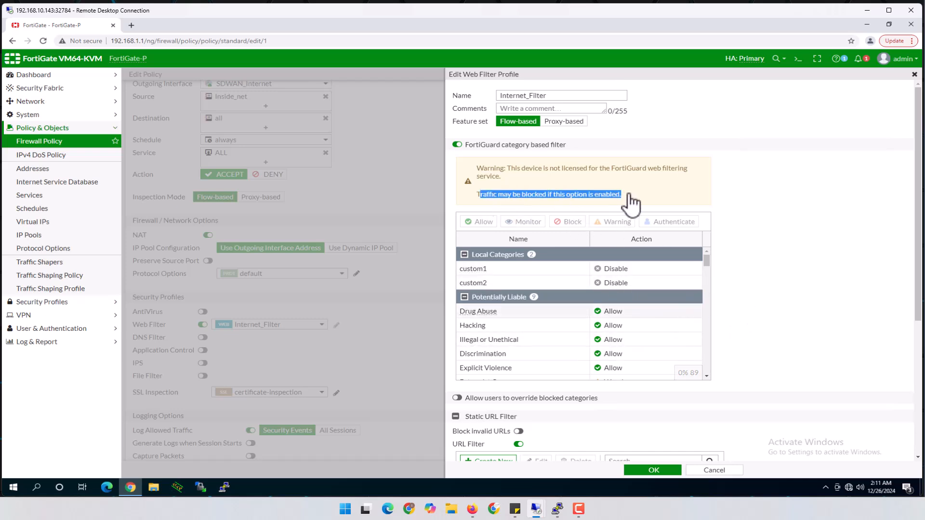
{"action": "scroll", "coordinate": [762, 284], "scroll_direction": "down", "scroll_amount": 4}
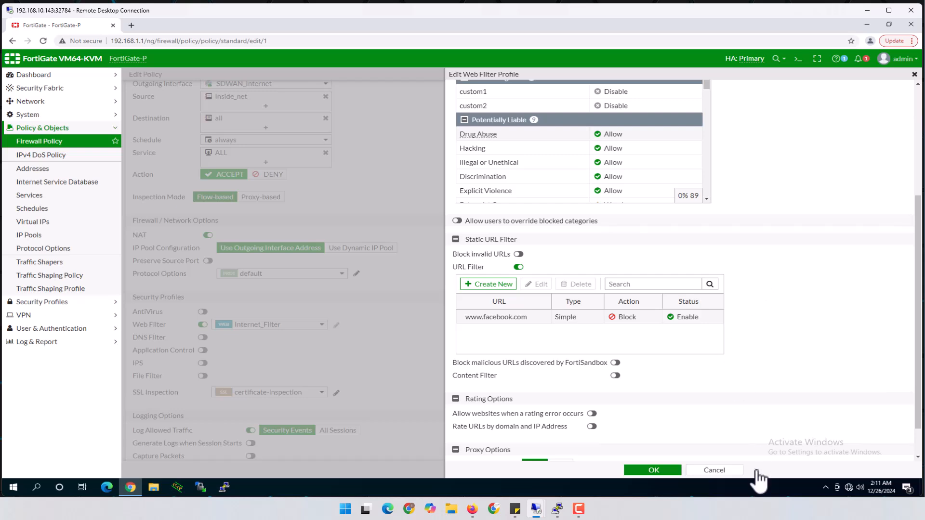
{"action": "left_click", "coordinate": [715, 470]}
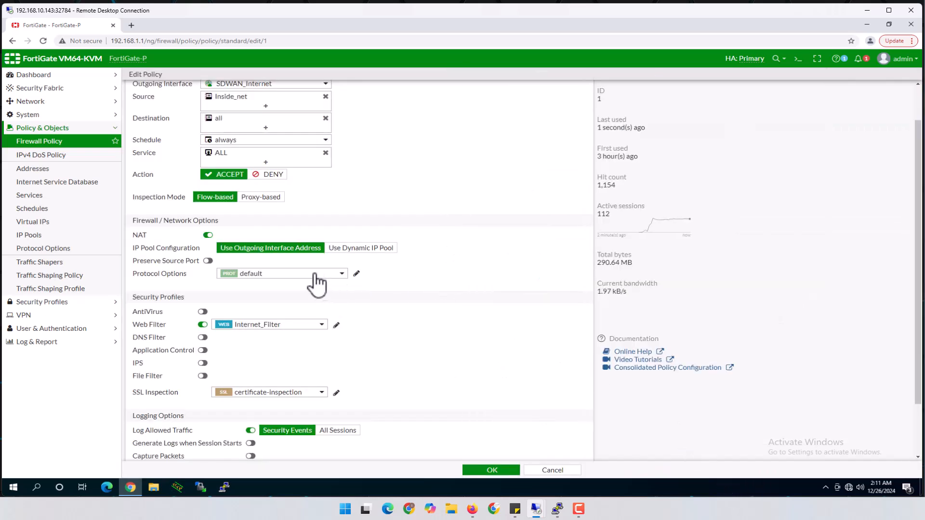
- Change the Internet_Access policy's web filter profile to default and save the policy
{"action": "left_click", "coordinate": [295, 325]}
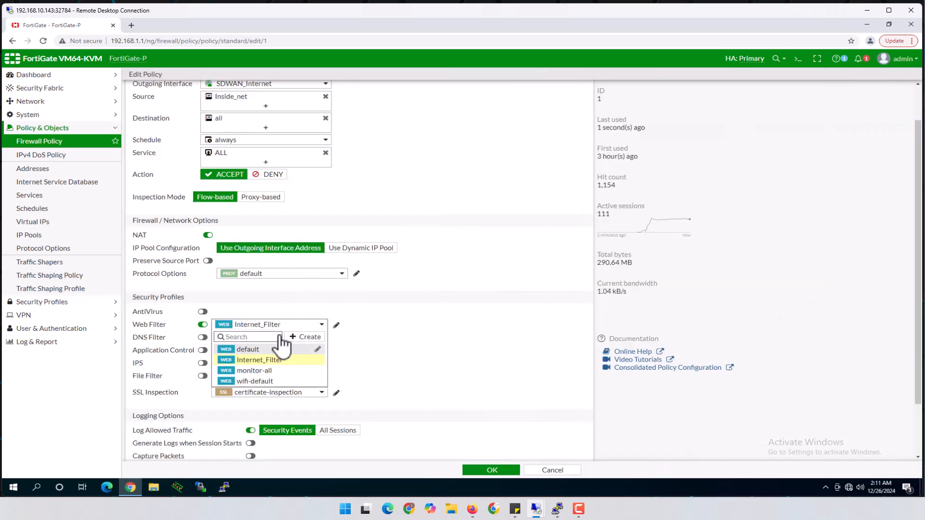
{"action": "left_click", "coordinate": [250, 350]}
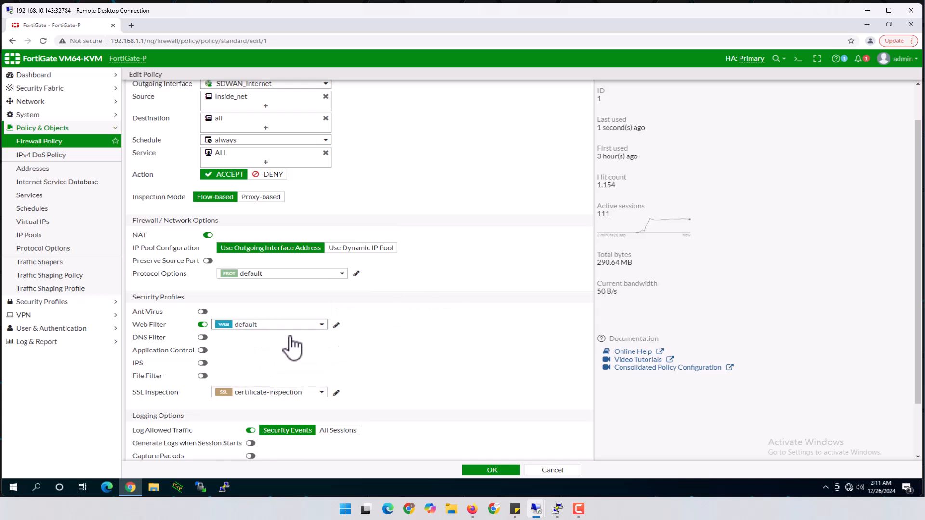
{"action": "left_click", "coordinate": [488, 471]}
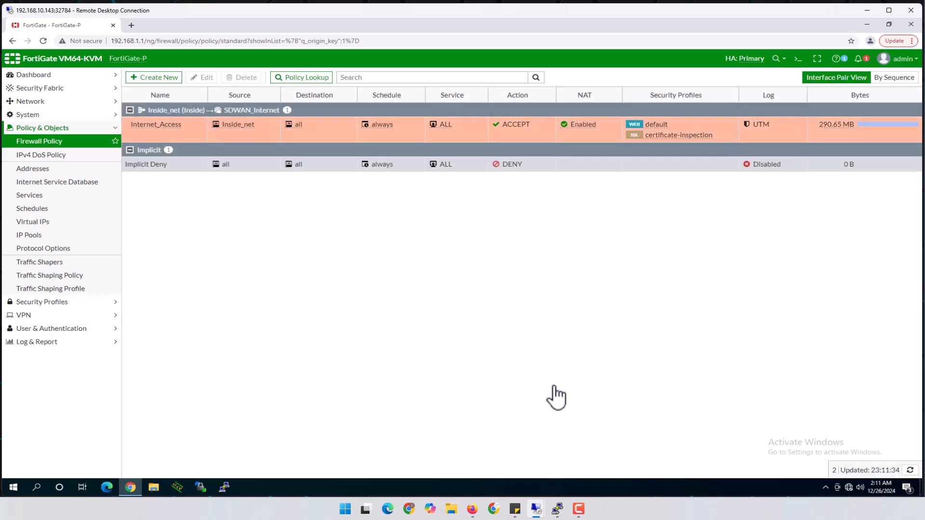
- Switch to the client's remote desktop session on port 32774, close the Amazon and Facebook tabs, and test amazon.com in a new tab
{"action": "mouse_move", "coordinate": [538, 510]}
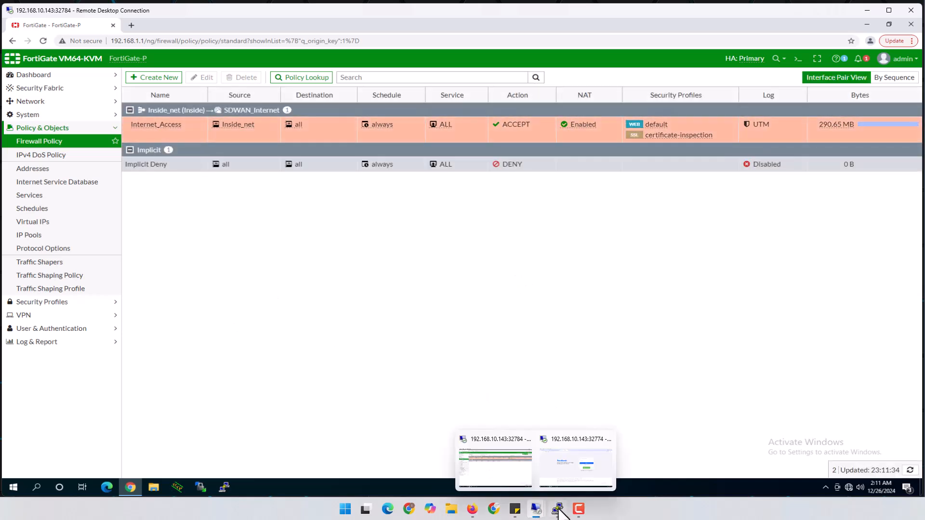
{"action": "left_click", "coordinate": [567, 469]}
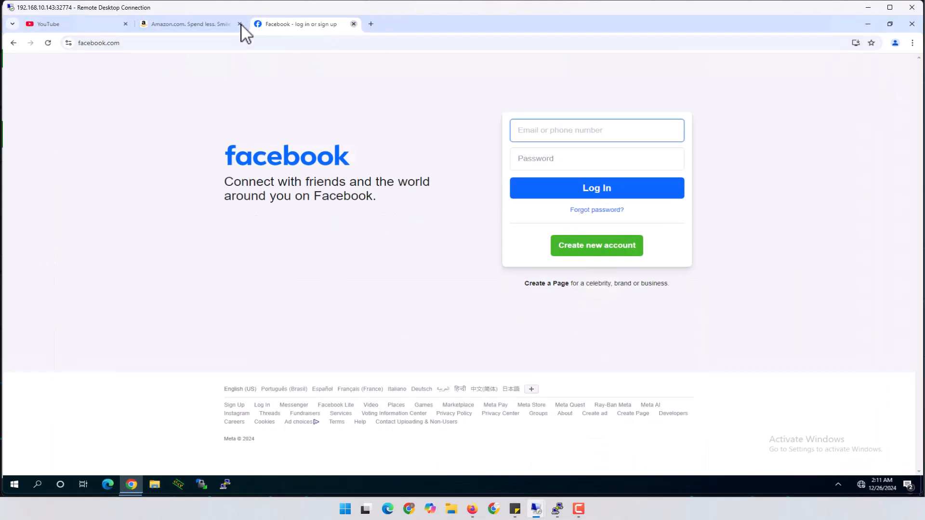
{"action": "key", "text": "ctrl+w"}
{"action": "key", "text": "ctrl+w"}
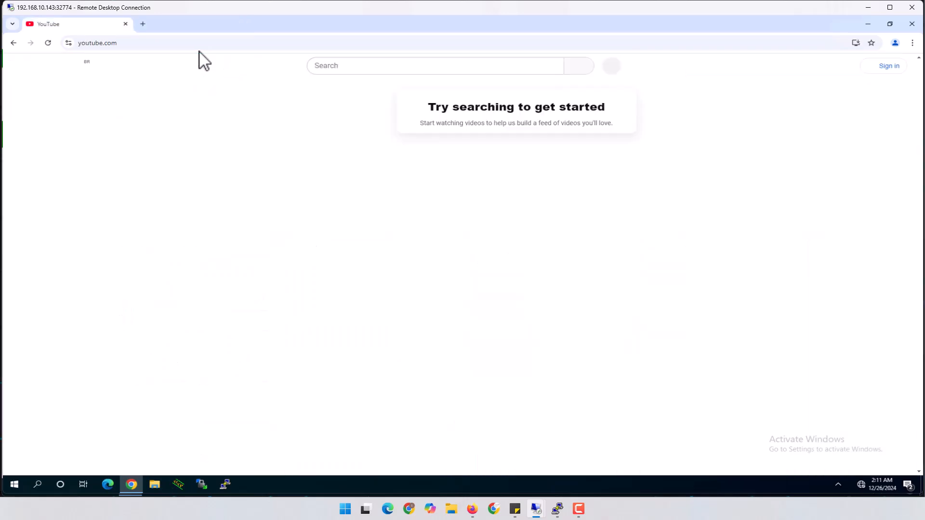
{"action": "left_click", "coordinate": [143, 24]}
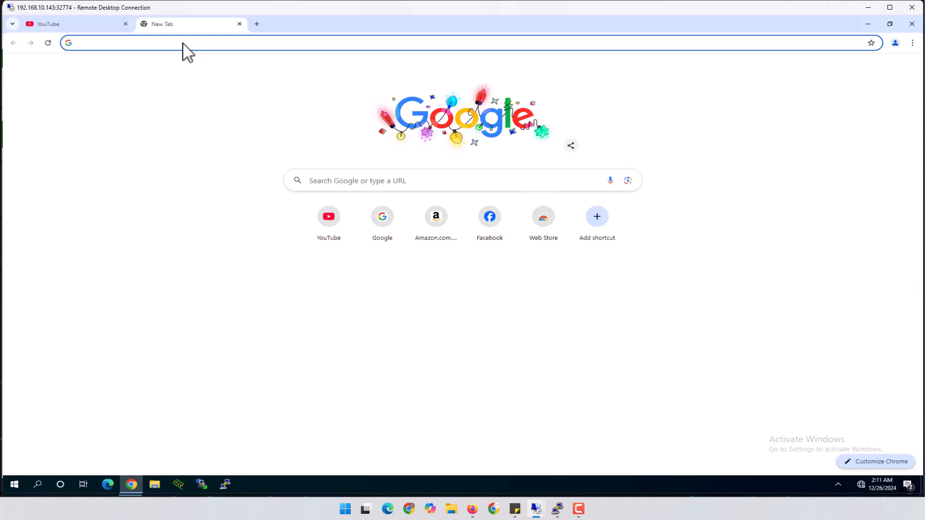
{"action": "type", "text": "amazon.com"}
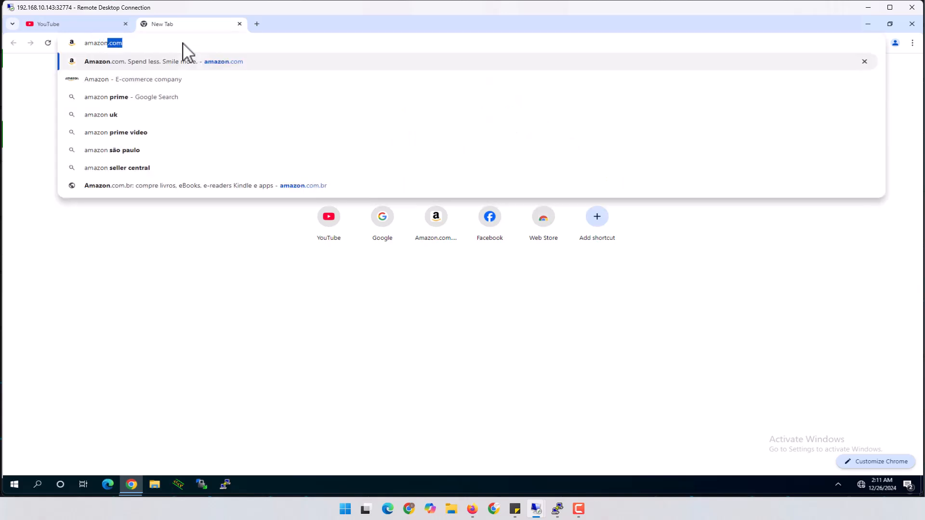
{"action": "key", "text": "Return"}
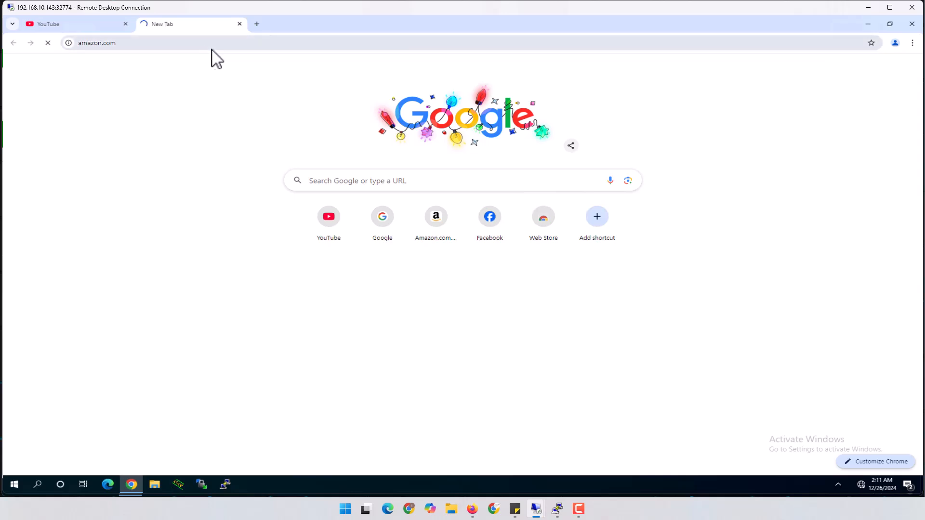
- Test access to faceboo.com in another new browser tab and highlight the heading of the page returned
{"action": "left_click", "coordinate": [258, 23]}
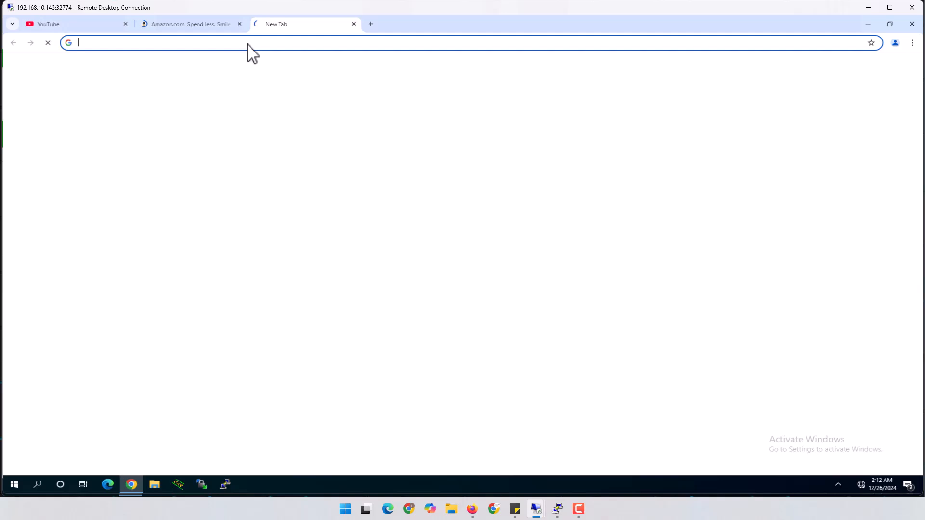
{"action": "type", "text": "facebook.com"}
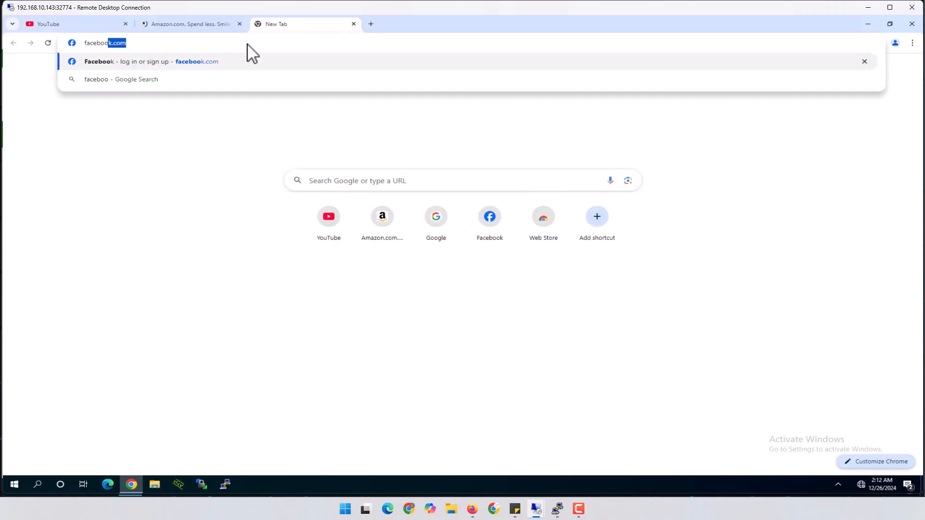
{"action": "key", "text": "ctrl+Return"}
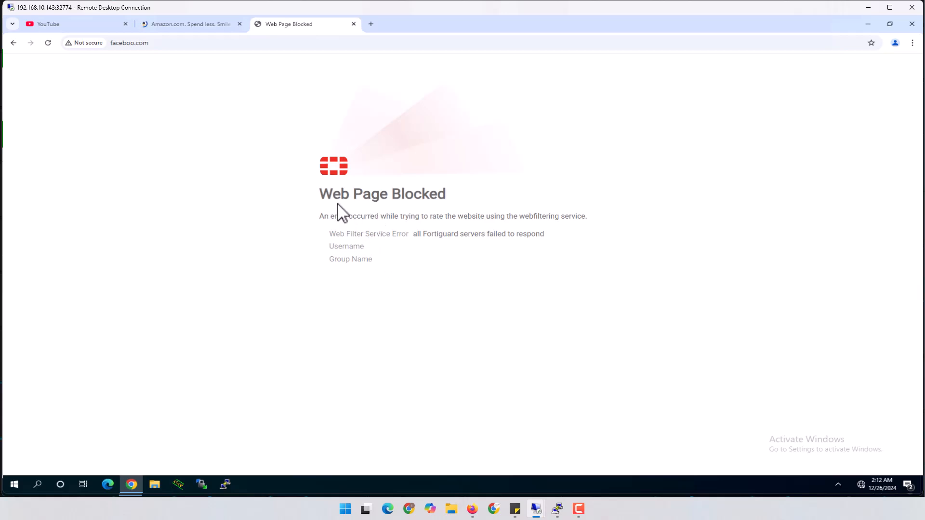
{"action": "left_click_drag", "start_coordinate": [321, 195], "coordinate": [447, 198]}
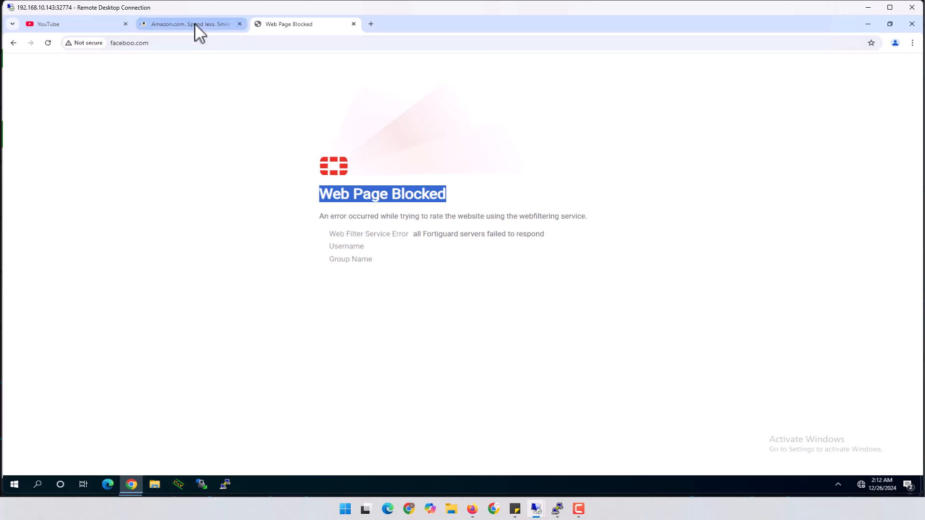
- Test access to instagram.com from the client in a new browser tab
{"action": "left_click", "coordinate": [371, 24]}
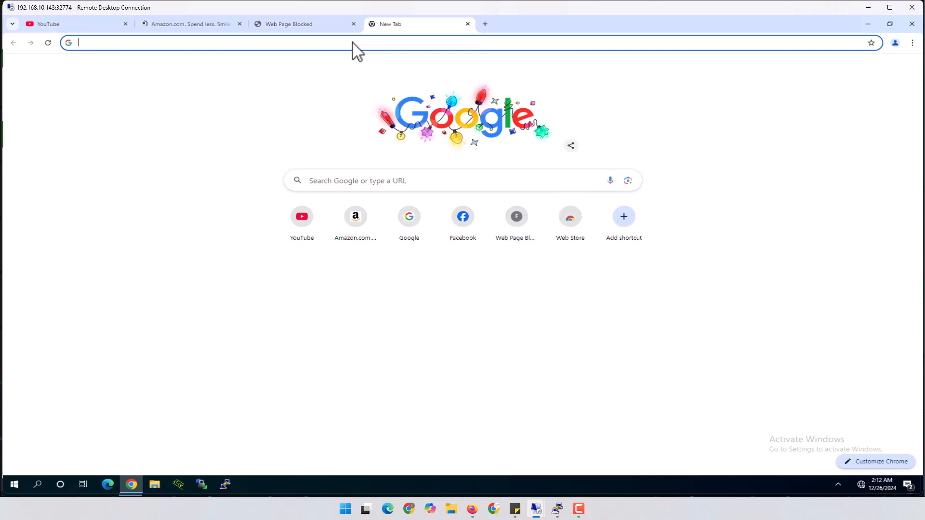
{"action": "type", "text": "instag"}
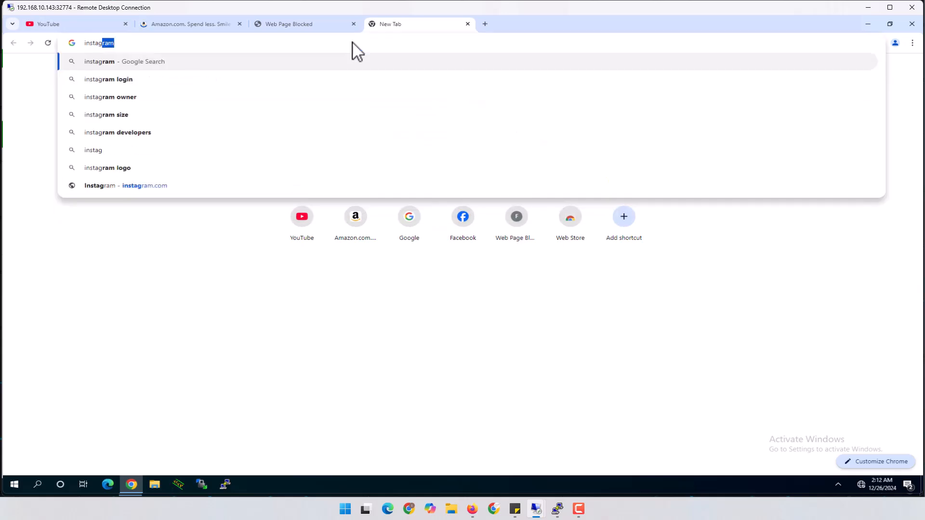
{"action": "type", "text": "ram"}
{"action": "key", "text": "Return"}
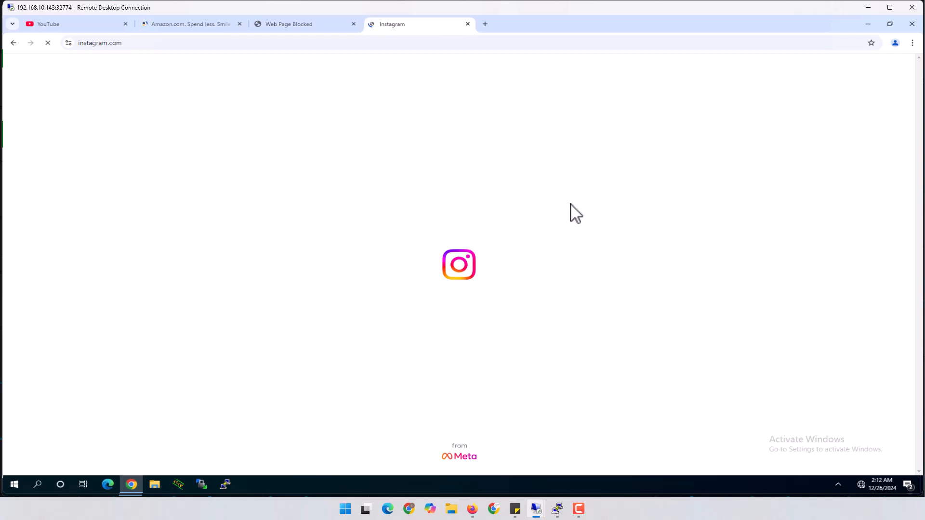
- Return to the FortiGate session on port 32784 and open the Internet_Access policy for editing at its security profiles
{"action": "left_click", "coordinate": [869, 8]}
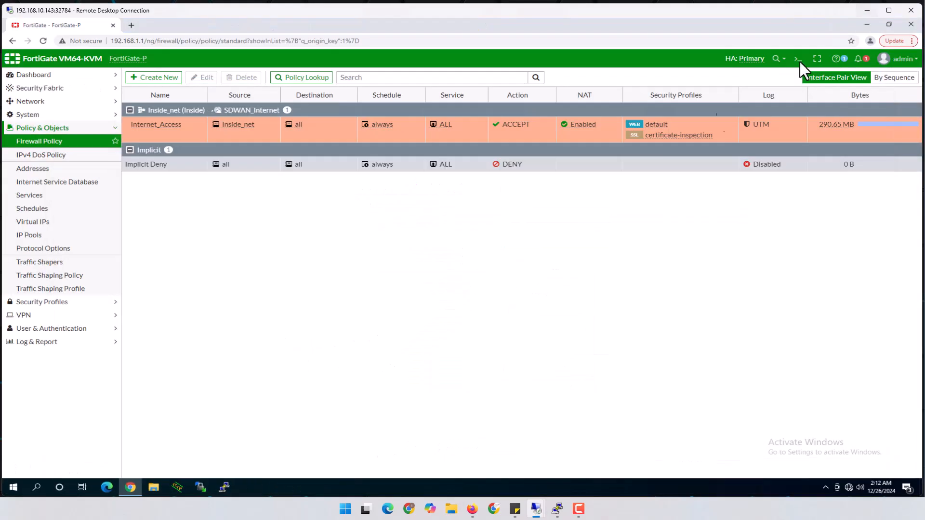
{"action": "left_click", "coordinate": [186, 128]}
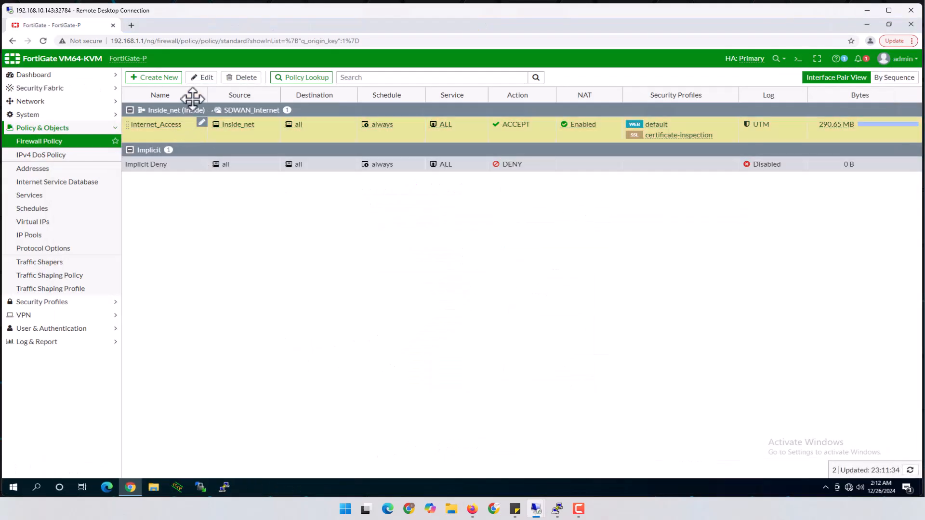
{"action": "left_click", "coordinate": [202, 77]}
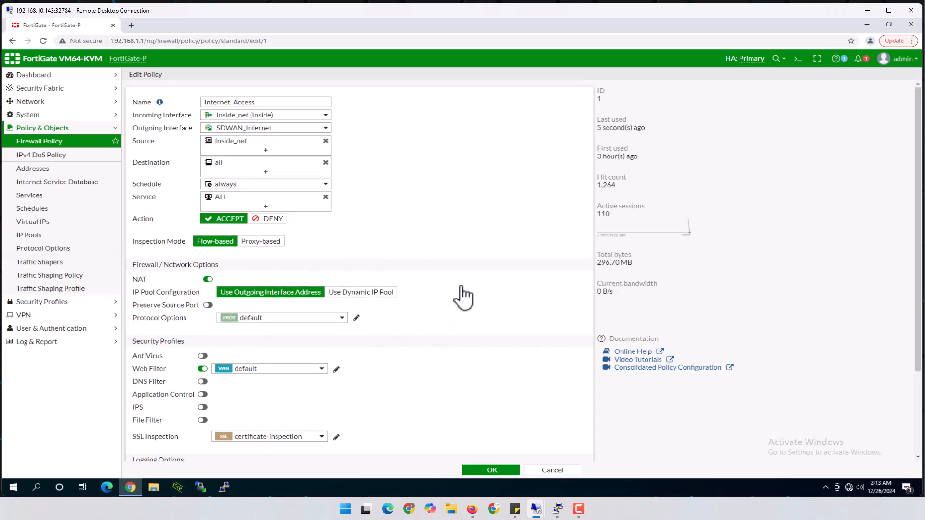
{"action": "scroll", "coordinate": [424, 271], "scroll_direction": "down", "scroll_amount": 1}
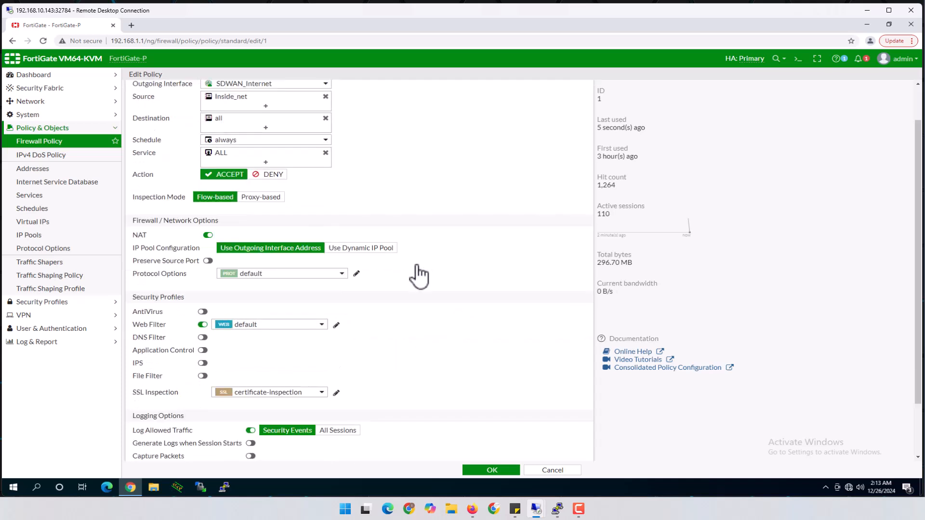
- Review the default web filter profile's FortiGuard licence warning, Static URL Filter and Rating Options, then close the profile without saving
{"action": "left_click", "coordinate": [337, 326]}
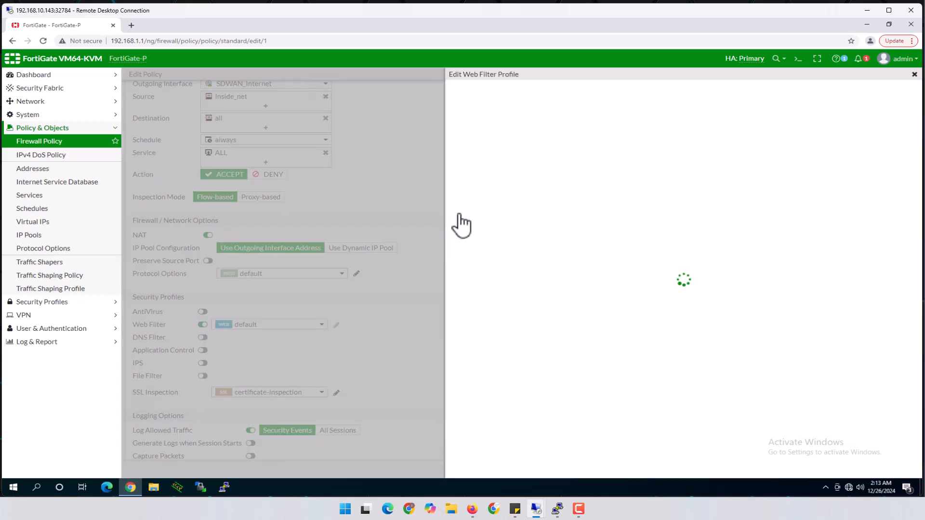
{"action": "left_click_drag", "start_coordinate": [477, 170], "coordinate": [636, 196]}
{"action": "left_click", "coordinate": [589, 181]}
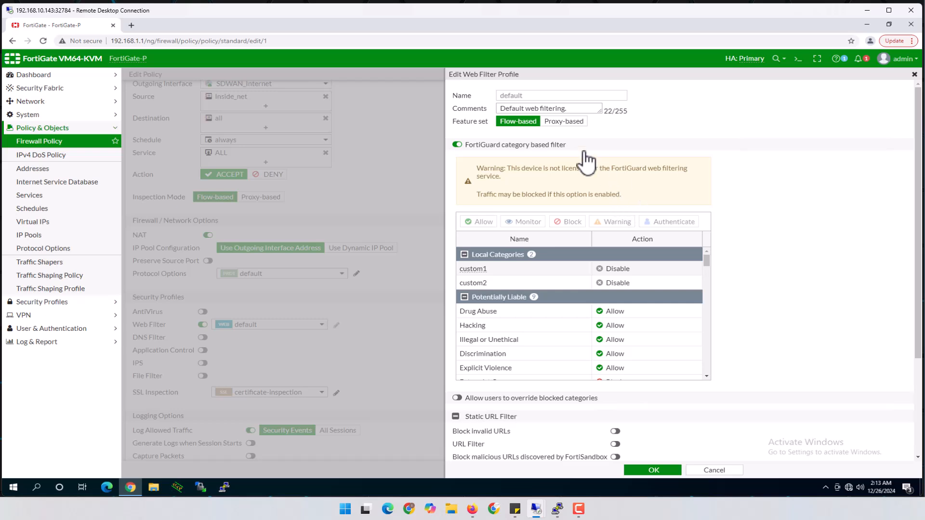
{"action": "scroll", "coordinate": [758, 265], "scroll_direction": "down", "scroll_amount": 5}
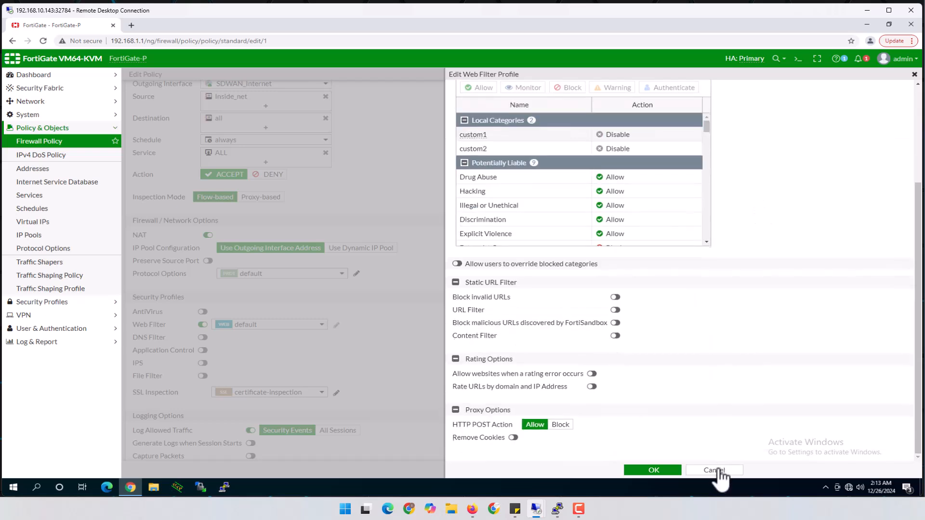
{"action": "left_click", "coordinate": [714, 470]}
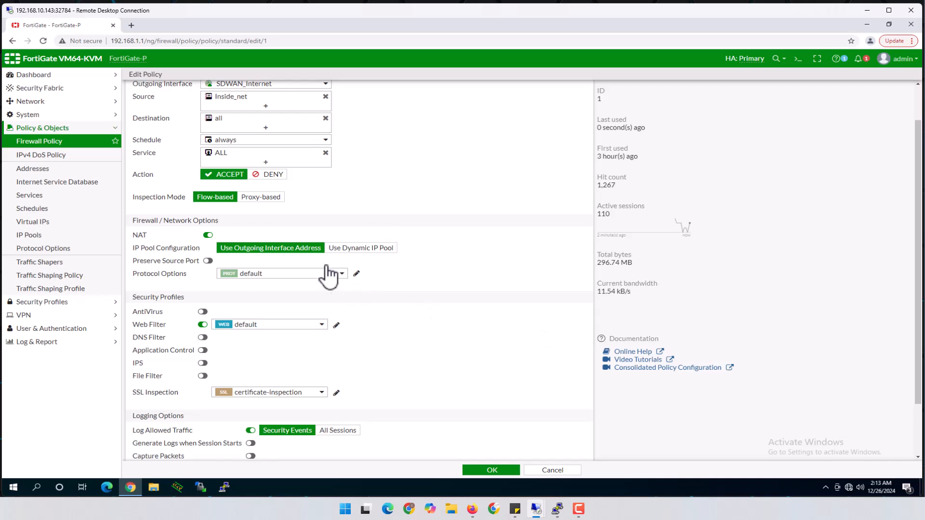
- Enable AntiVirus, DNS Filter and Application Control in the Internet_Access policy, each with its default profile
{"action": "left_click", "coordinate": [202, 312]}
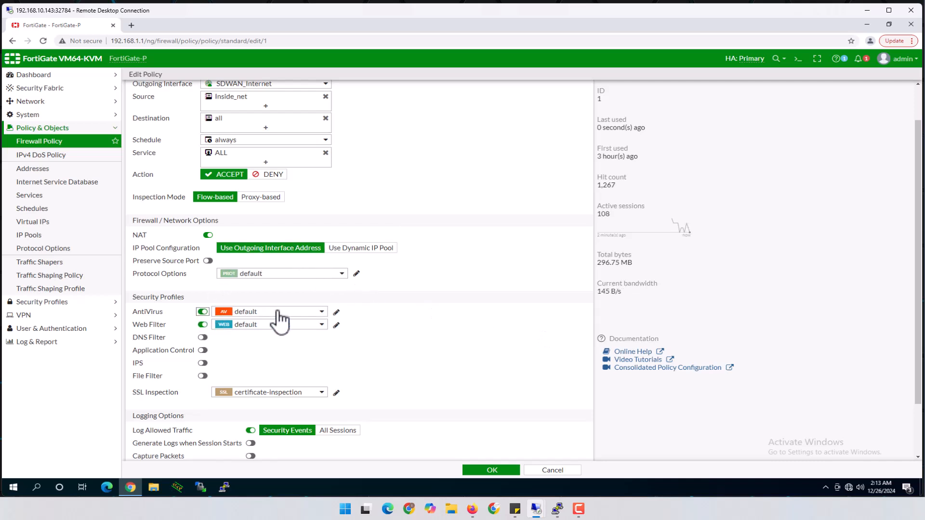
{"action": "left_click", "coordinate": [285, 312]}
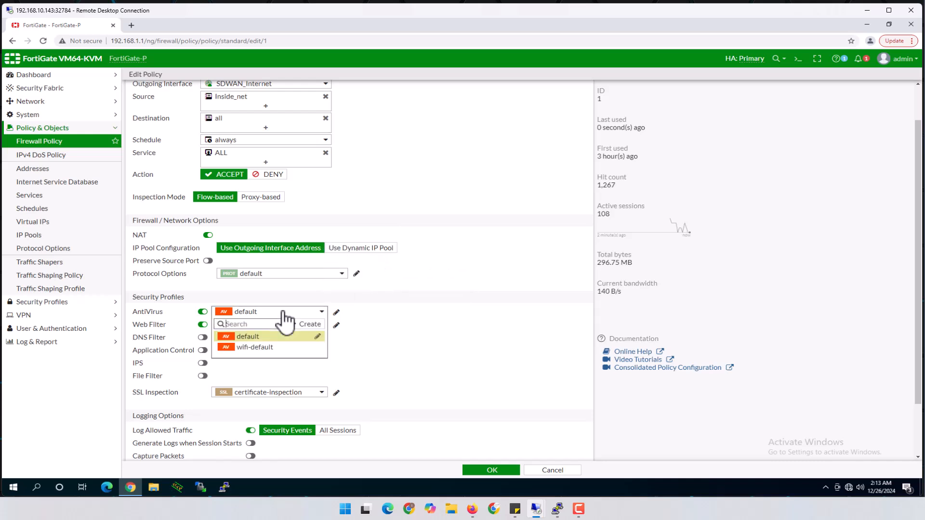
{"action": "left_click", "coordinate": [285, 313]}
{"action": "mouse_move", "coordinate": [284, 313]}
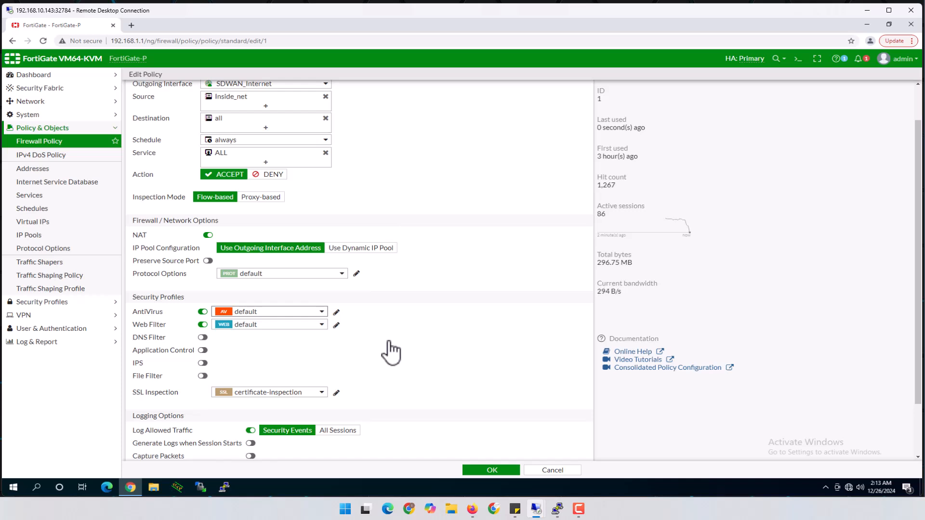
{"action": "left_click", "coordinate": [203, 337]}
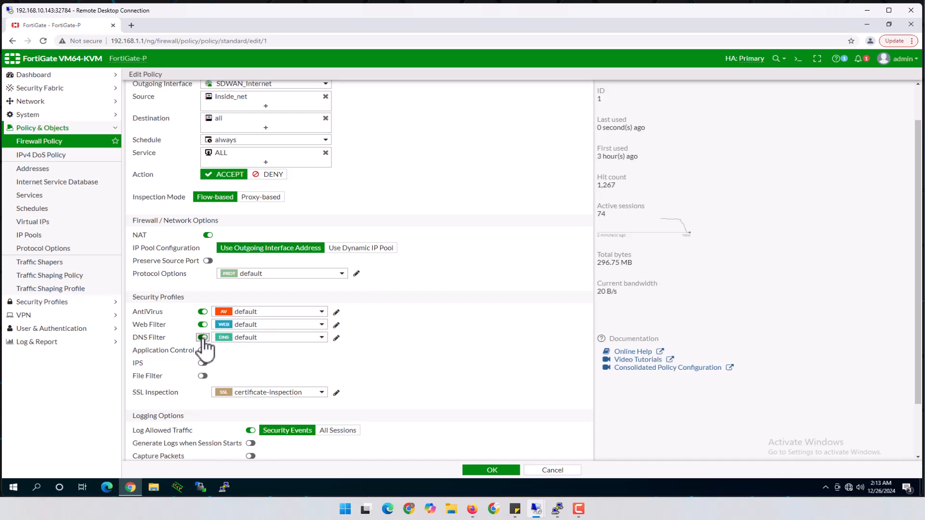
{"action": "mouse_move", "coordinate": [249, 338]}
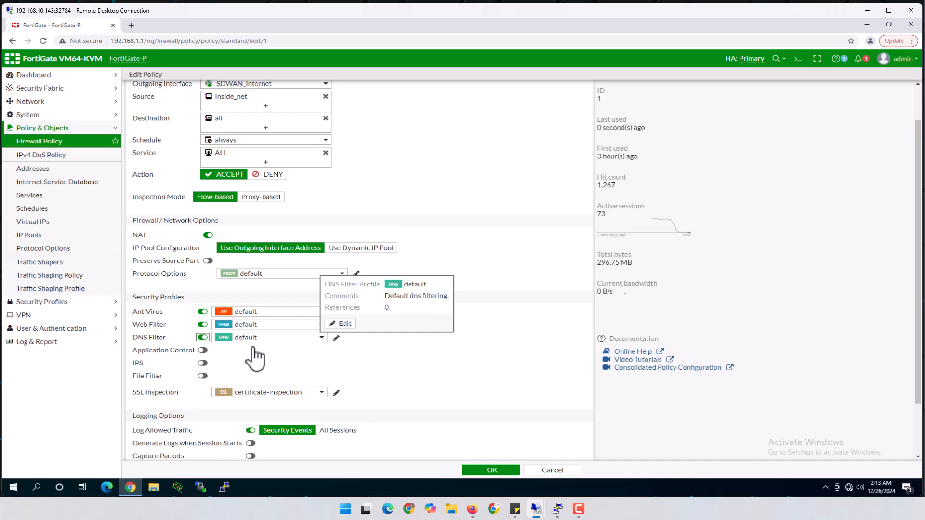
{"action": "left_click", "coordinate": [204, 351]}
{"action": "mouse_move", "coordinate": [265, 356]}
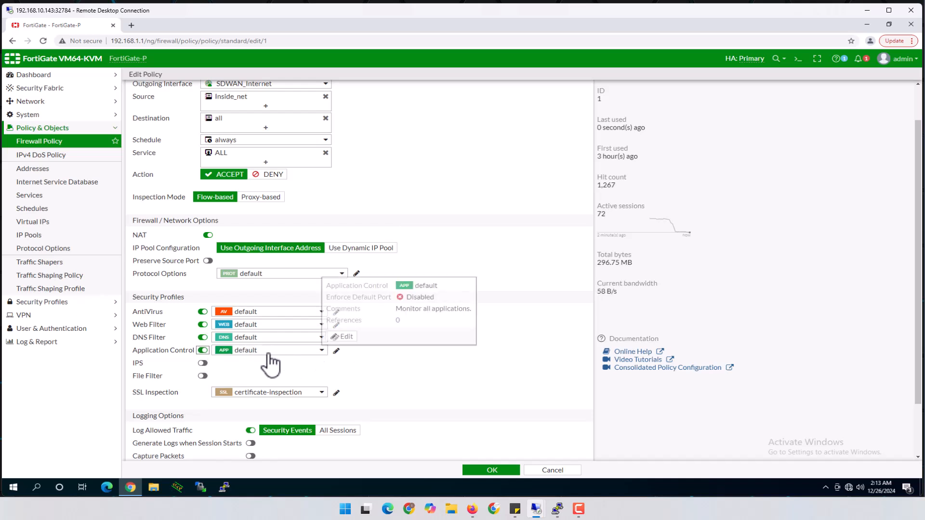
- Open the default application sensor and check the actions available for the Business category without changing it
{"action": "left_click", "coordinate": [336, 352]}
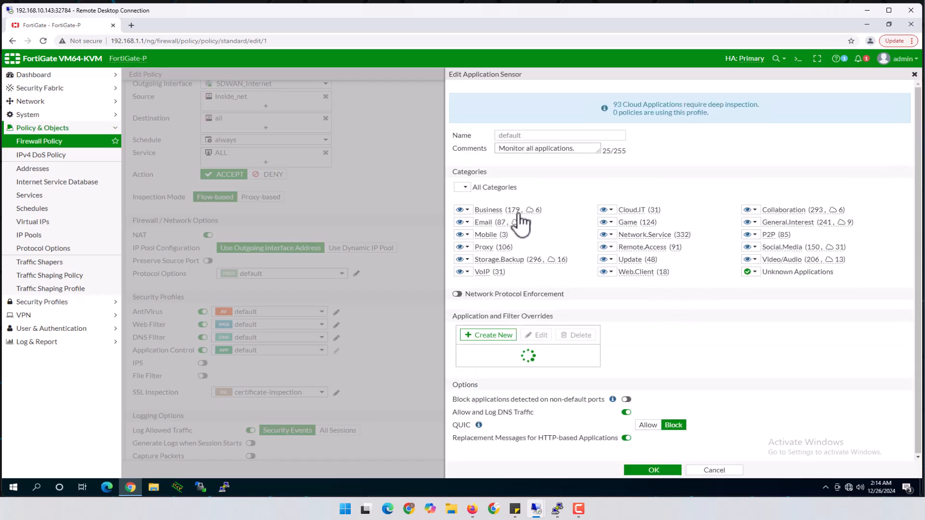
{"action": "left_click", "coordinate": [468, 210]}
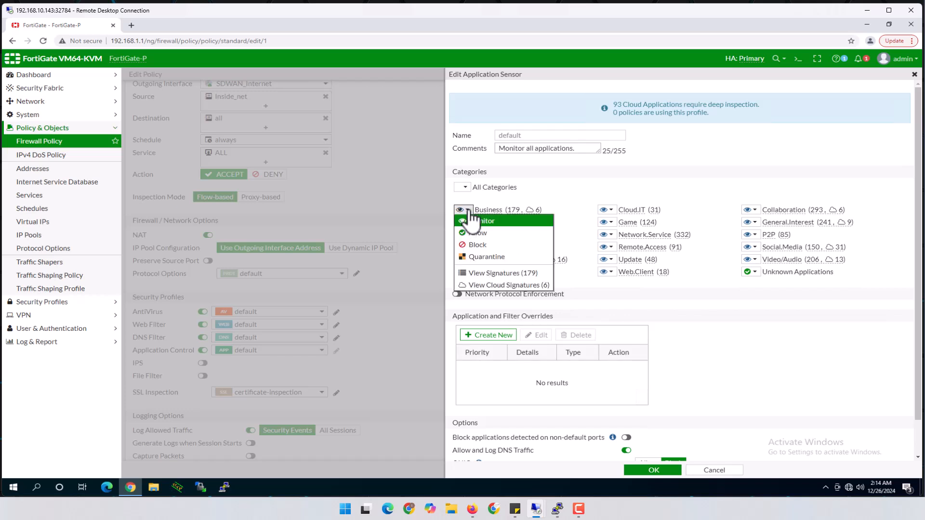
{"action": "left_click", "coordinate": [744, 337]}
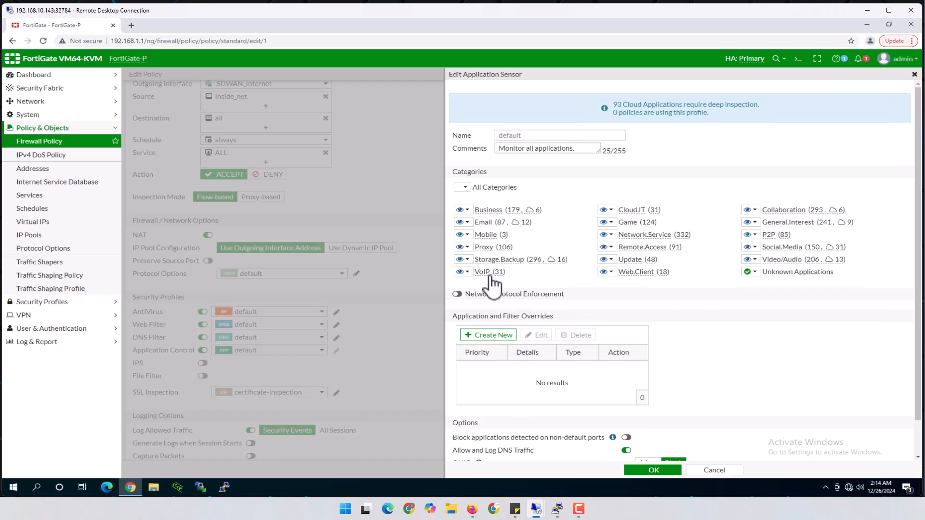
- View the list of application signatures in the default sensor's VoIP category
{"action": "left_click_drag", "start_coordinate": [490, 275], "coordinate": [473, 276]}
{"action": "mouse_move", "coordinate": [477, 277]}
{"action": "left_click", "coordinate": [465, 272]}
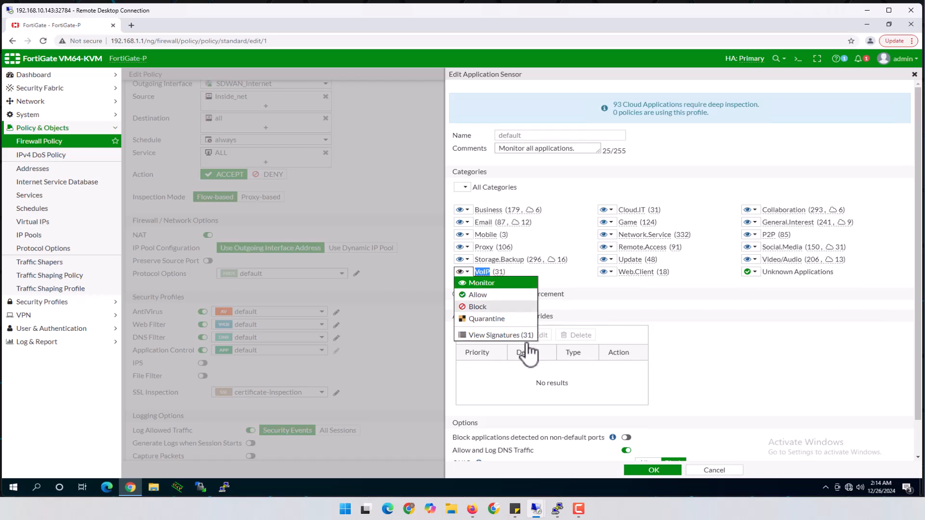
{"action": "left_click", "coordinate": [501, 335]}
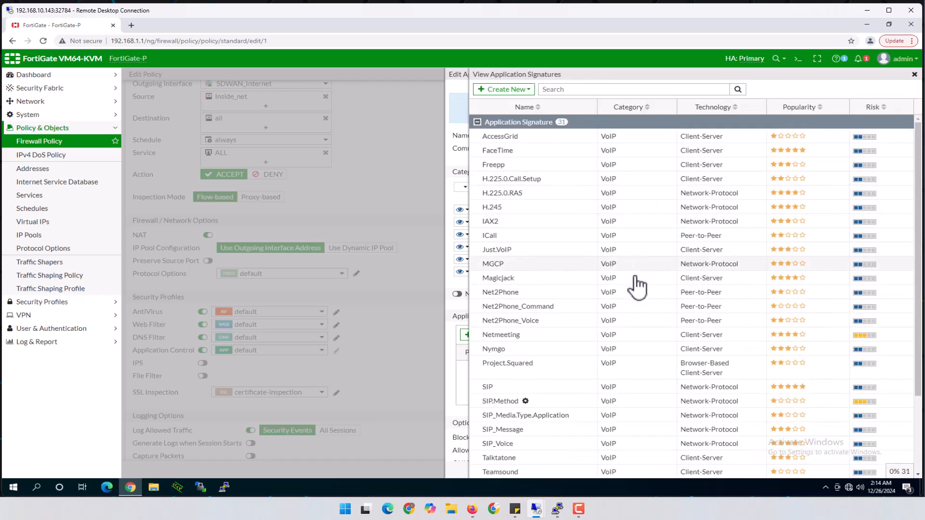
- Examine the individual VoIP application signatures, highlighting FaceTime, then close the signature list
{"action": "scroll", "coordinate": [638, 310], "scroll_direction": "down", "scroll_amount": 1}
{"action": "scroll", "coordinate": [636, 309], "scroll_direction": "down", "scroll_amount": 1}
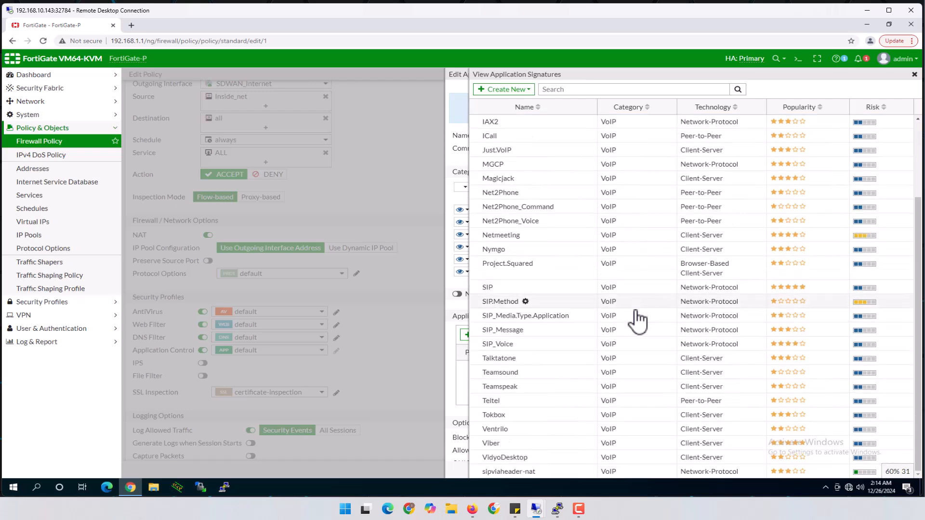
{"action": "scroll", "coordinate": [619, 393], "scroll_direction": "up", "scroll_amount": 3}
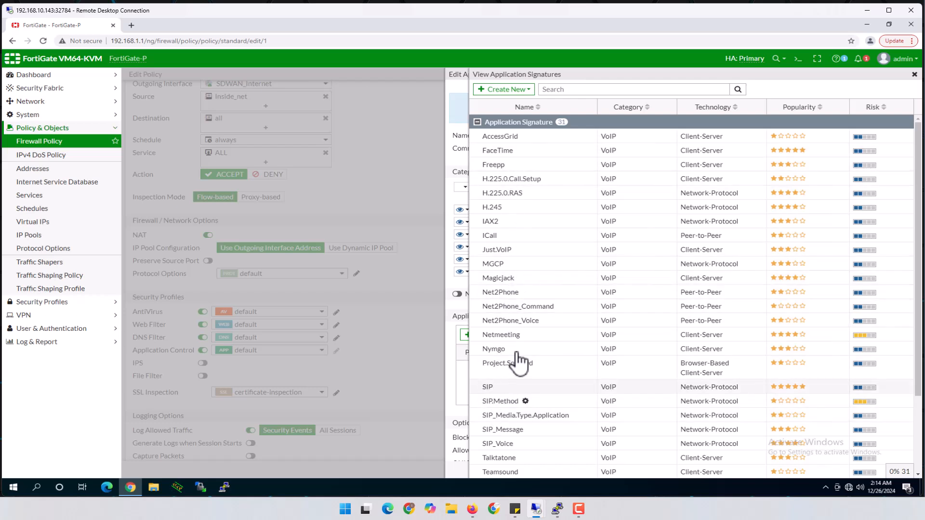
{"action": "mouse_move", "coordinate": [495, 214]}
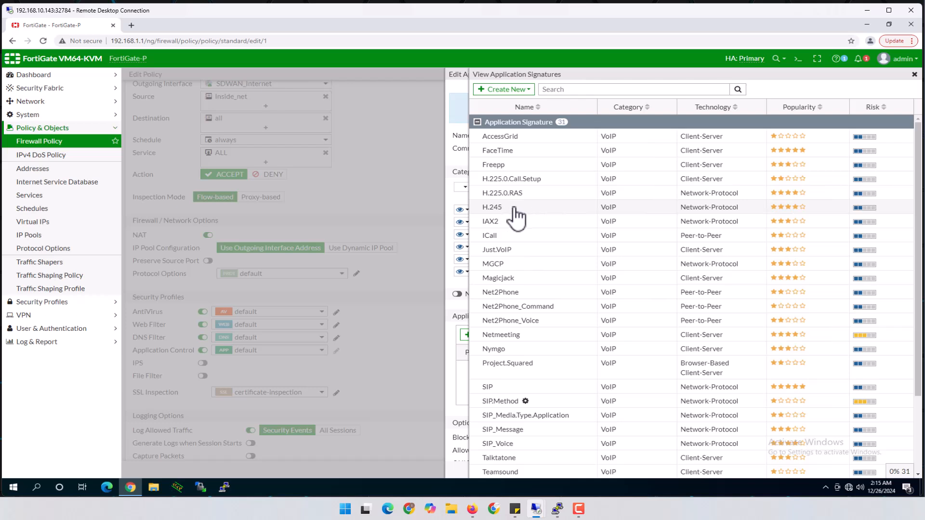
{"action": "left_click", "coordinate": [519, 152]}
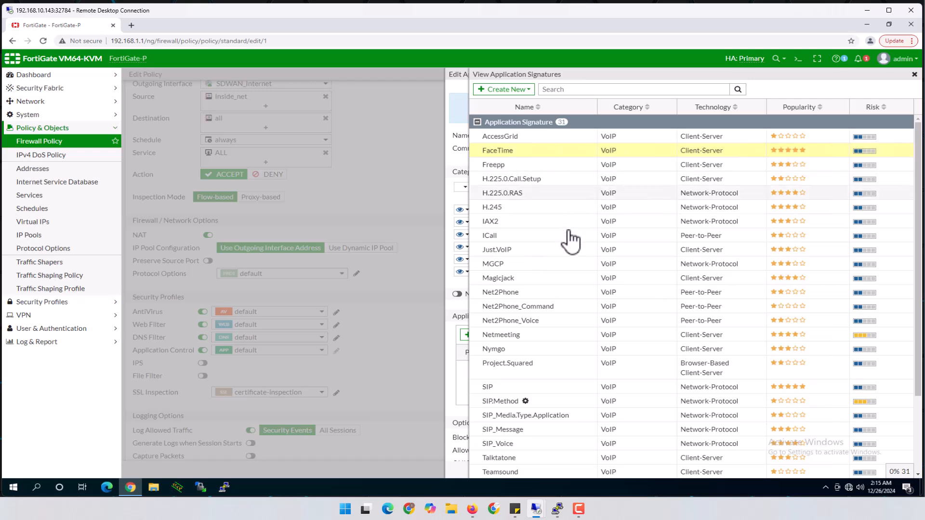
{"action": "scroll", "coordinate": [561, 249], "scroll_direction": "down", "scroll_amount": 2}
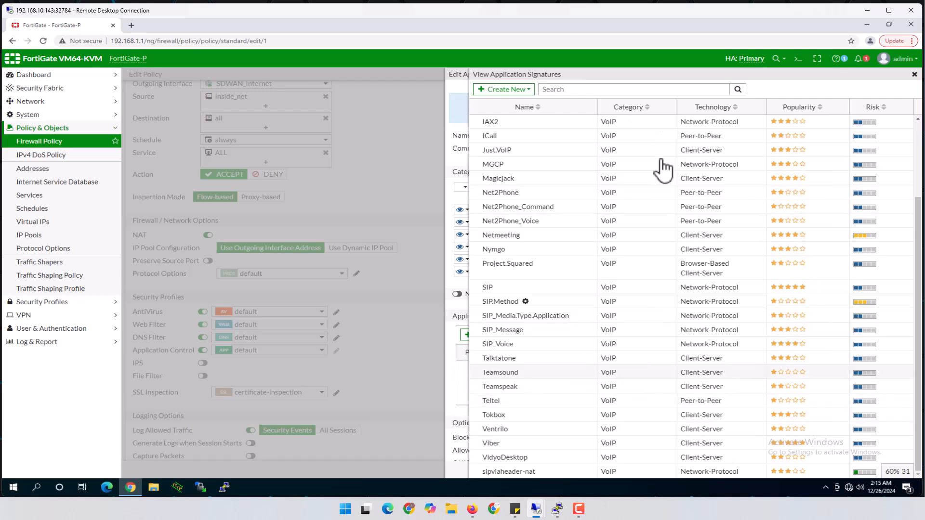
{"action": "left_click", "coordinate": [916, 76]}
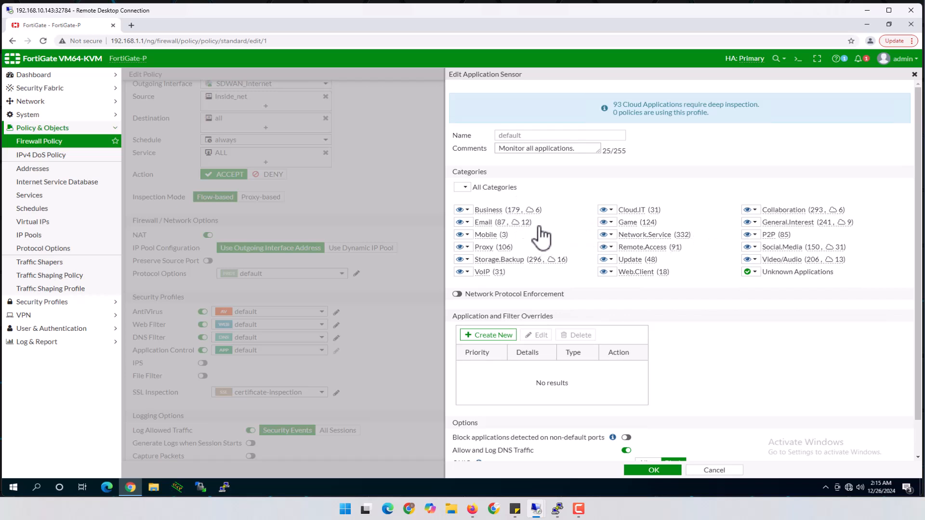
- View the application signatures of the Email category, highlight Gmail, and close the list
{"action": "left_click", "coordinate": [465, 223]}
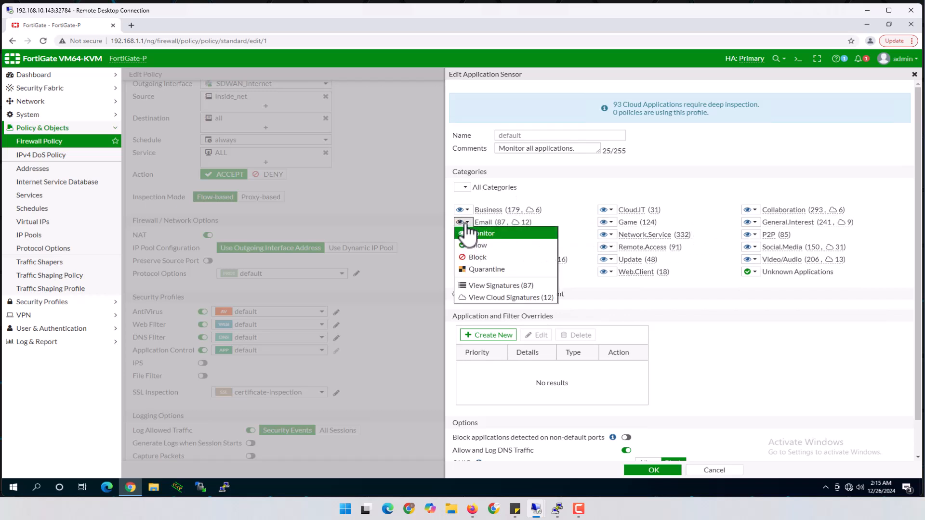
{"action": "left_click", "coordinate": [491, 297]}
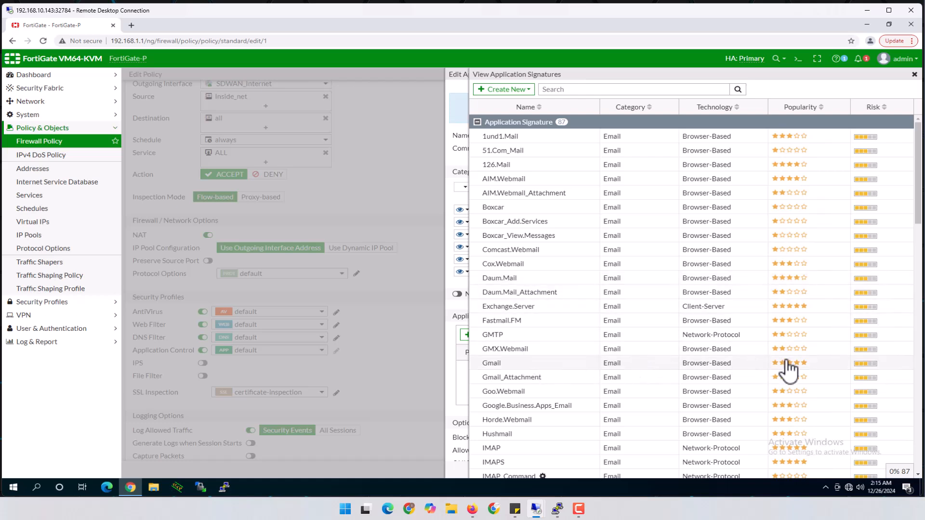
{"action": "left_click", "coordinate": [512, 364]}
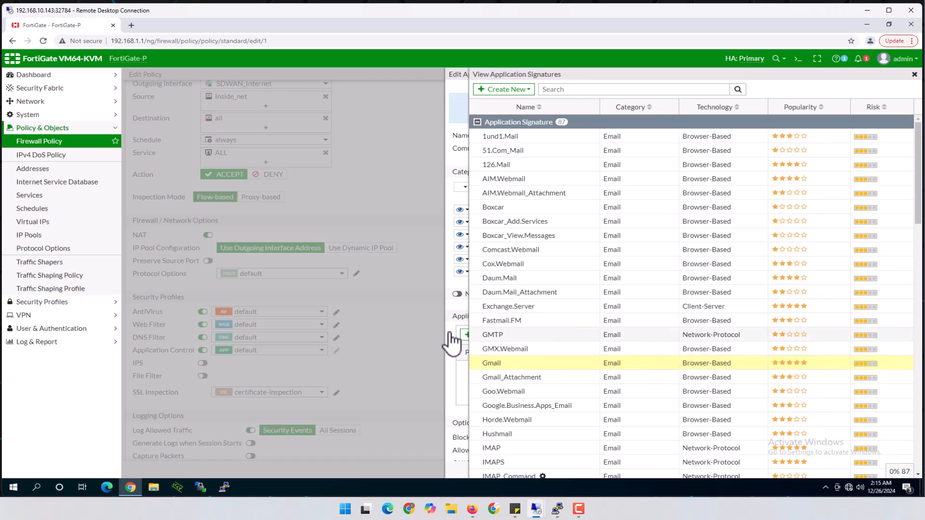
{"action": "scroll", "coordinate": [512, 403], "scroll_direction": "down", "scroll_amount": 7}
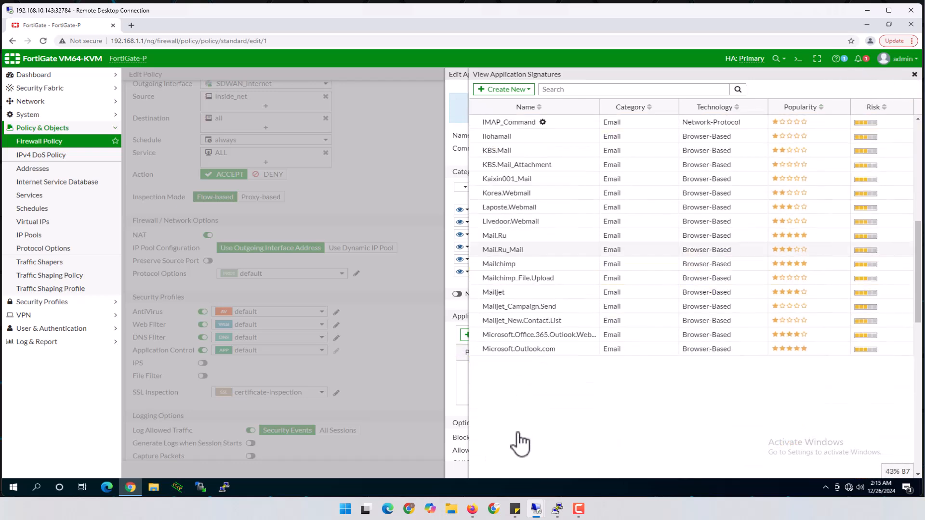
{"action": "left_click", "coordinate": [914, 74]}
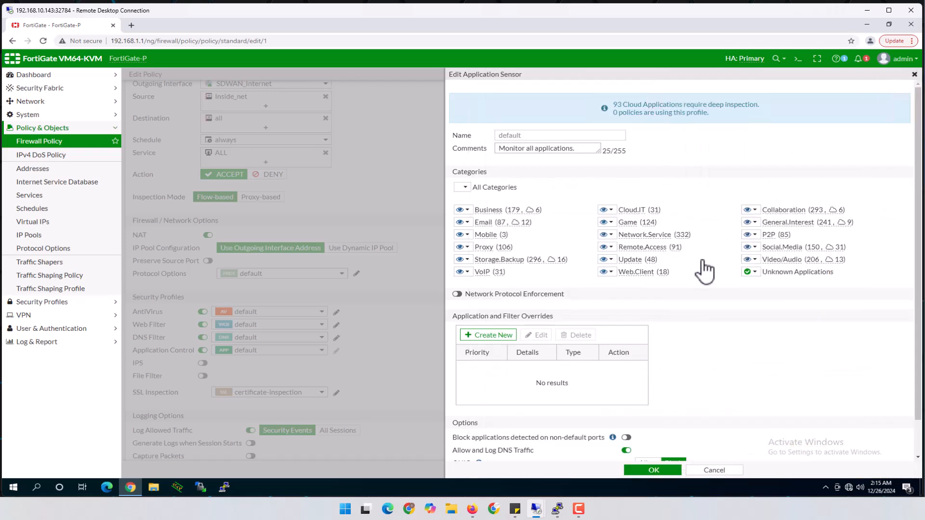
- View the Game category's application signatures, then close the default application sensor without saving
{"action": "left_click", "coordinate": [608, 222]}
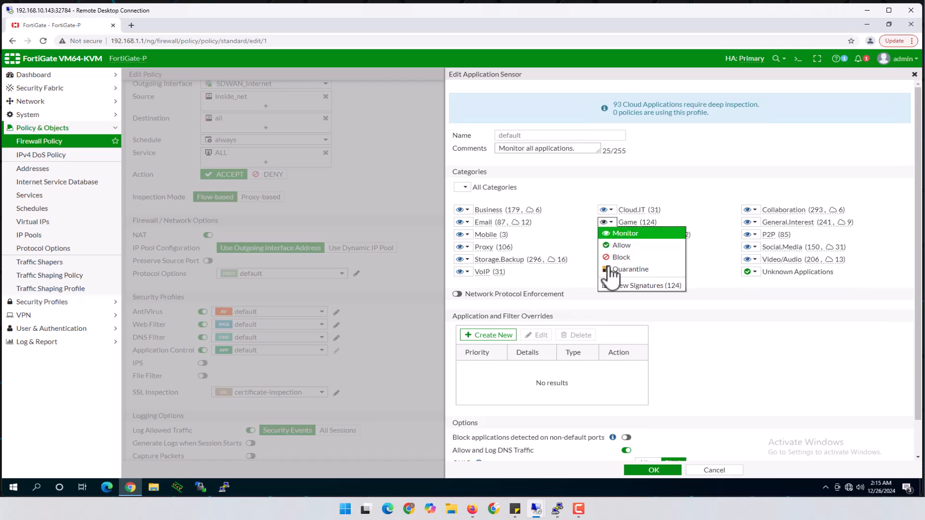
{"action": "left_click", "coordinate": [627, 287]}
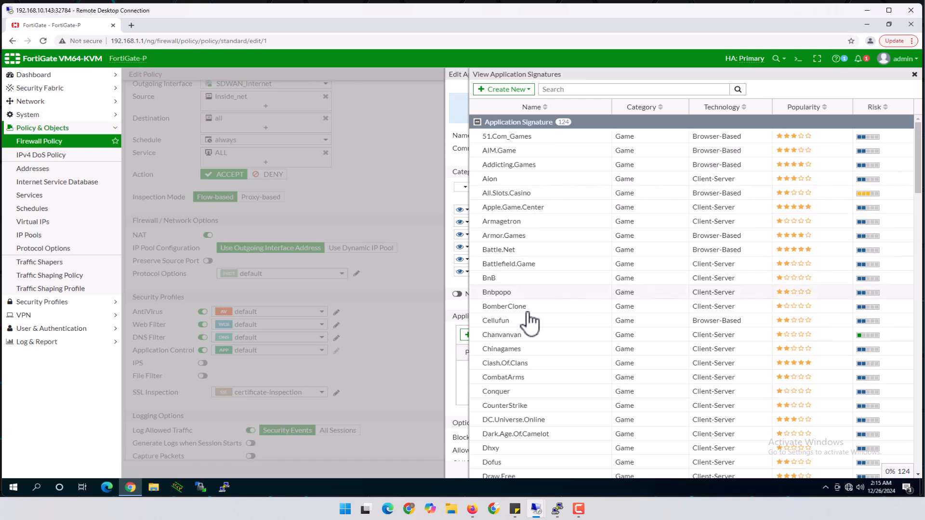
{"action": "scroll", "coordinate": [531, 321], "scroll_direction": "down", "scroll_amount": 1}
{"action": "scroll", "coordinate": [530, 327], "scroll_direction": "down", "scroll_amount": 6}
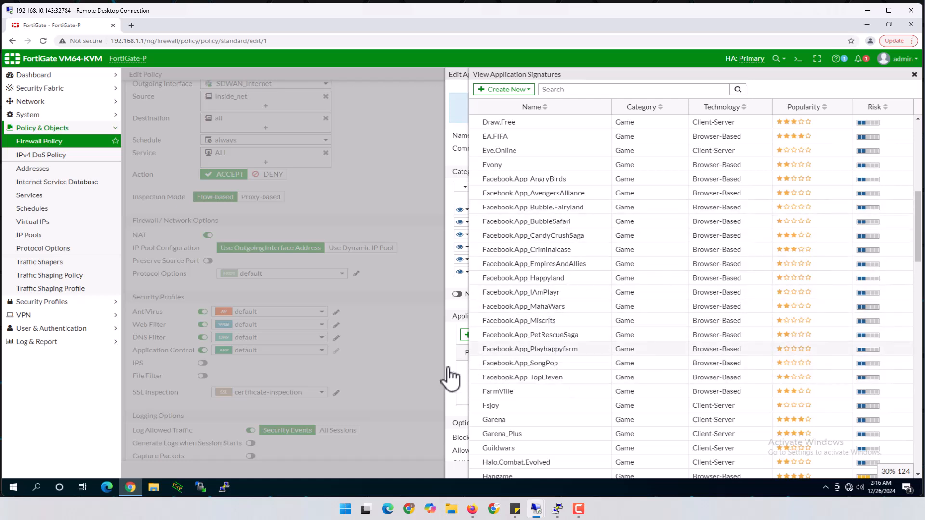
{"action": "left_click", "coordinate": [914, 75]}
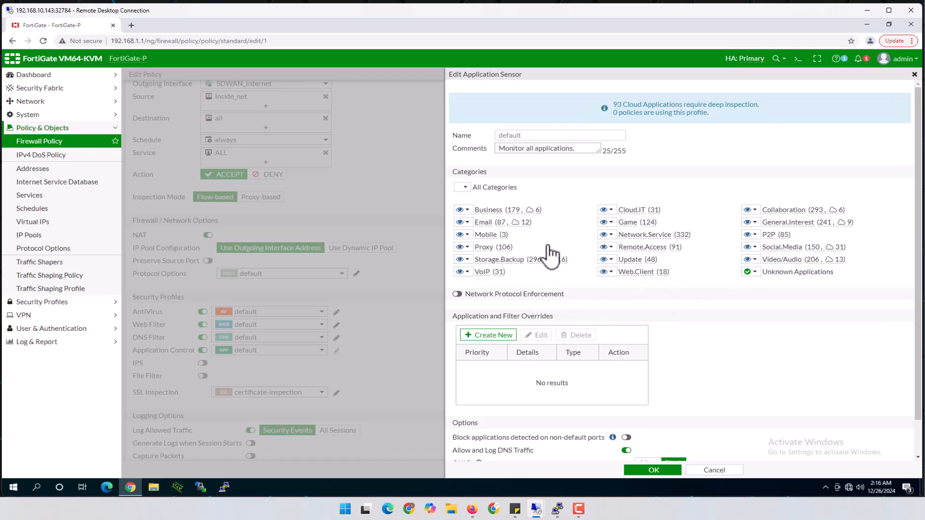
{"action": "left_click", "coordinate": [713, 472]}
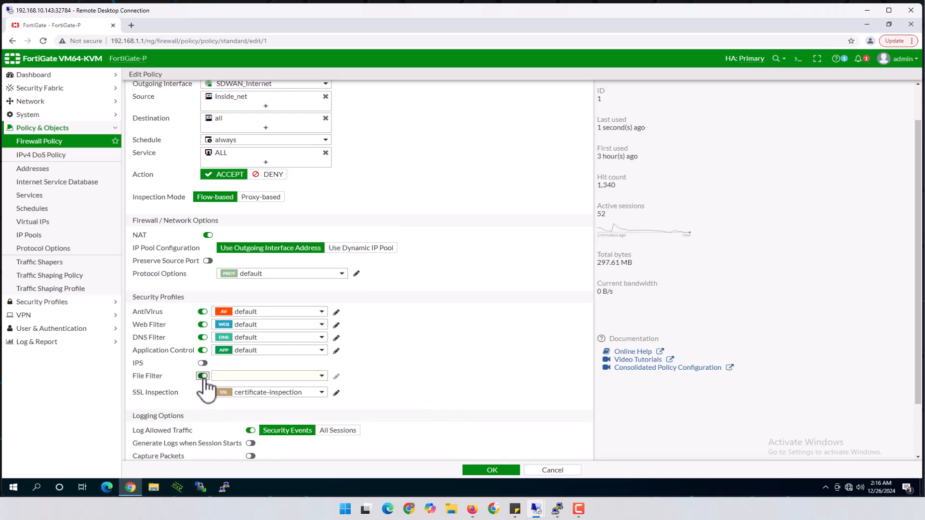
- With File Filter enabled in the policy, start a new file filter profile and rule and browse the selectable file types
{"action": "left_click", "coordinate": [322, 376]}
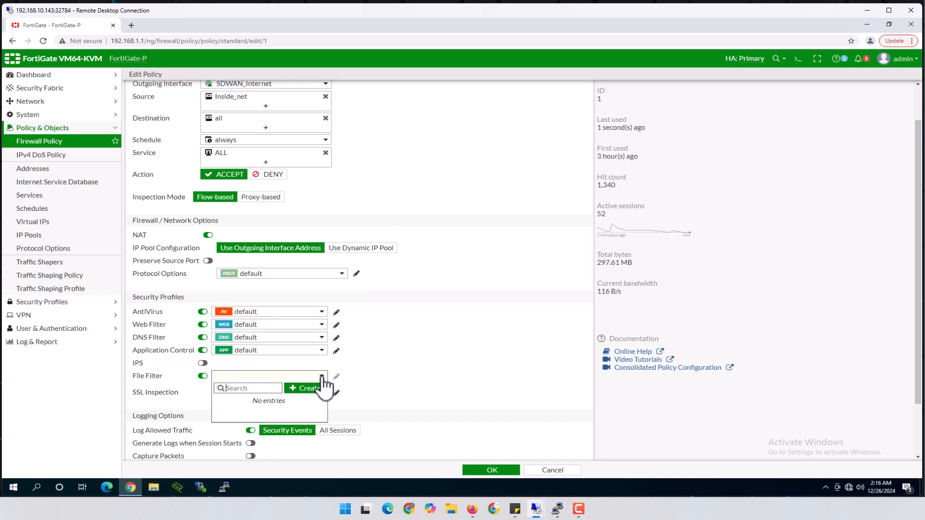
{"action": "left_click", "coordinate": [317, 389]}
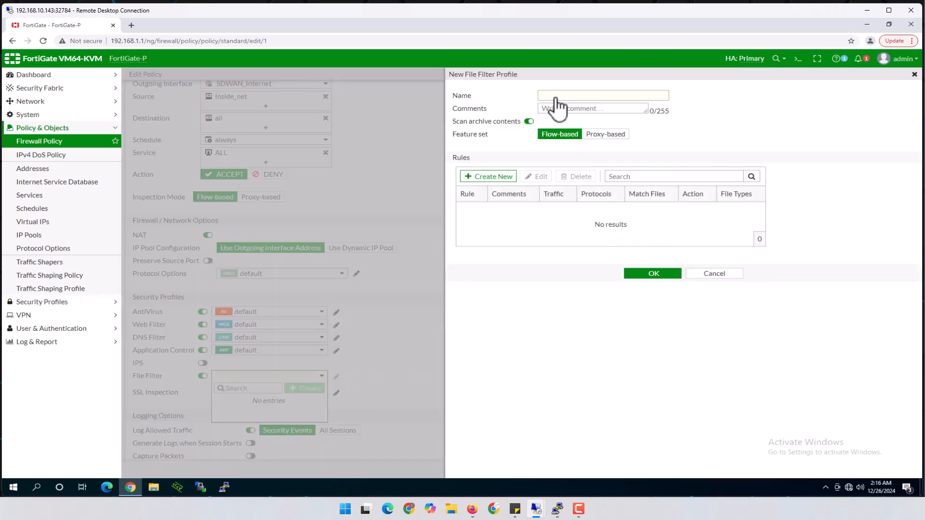
{"action": "left_click", "coordinate": [499, 177]}
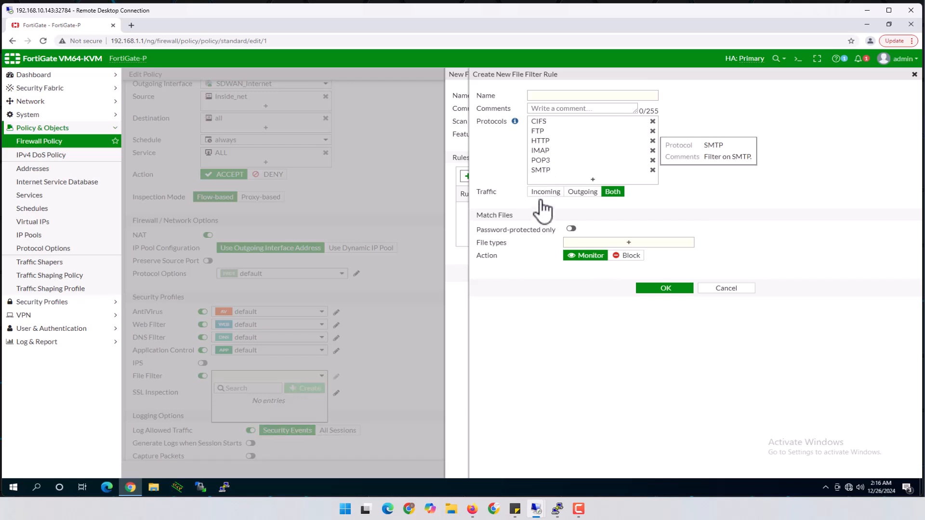
{"action": "left_click", "coordinate": [635, 245]}
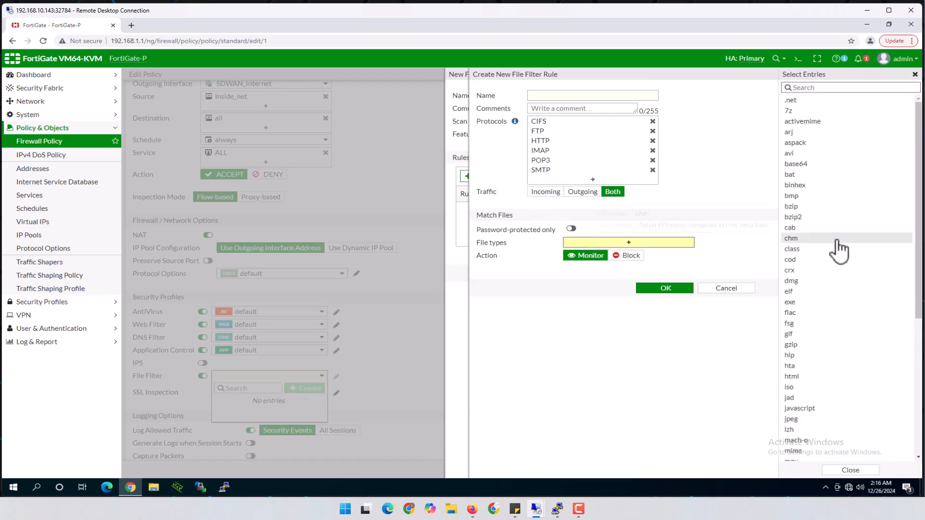
{"action": "scroll", "coordinate": [840, 255], "scroll_direction": "down", "scroll_amount": 5}
{"action": "scroll", "coordinate": [828, 380], "scroll_direction": "up", "scroll_amount": 5}
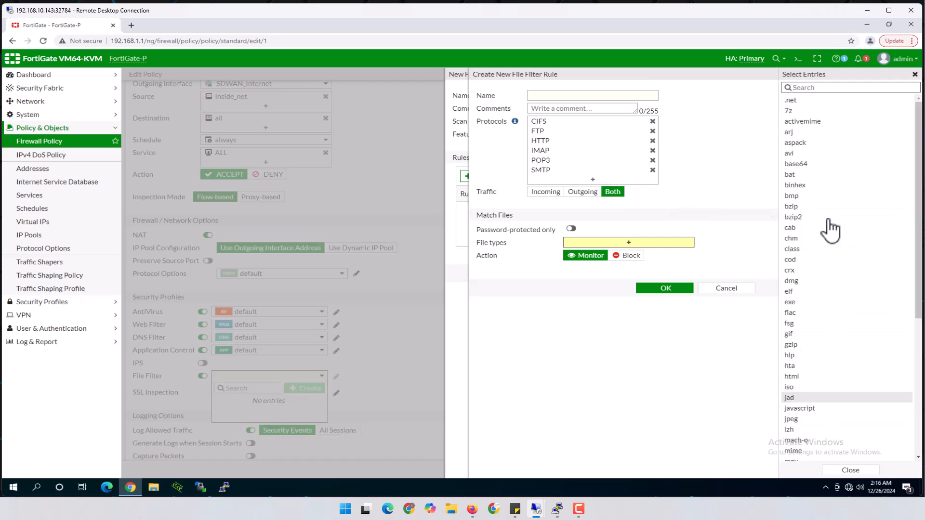
- Select 7z, avi and zip as the file types matched by the new file filter rule
{"action": "left_click", "coordinate": [790, 111]}
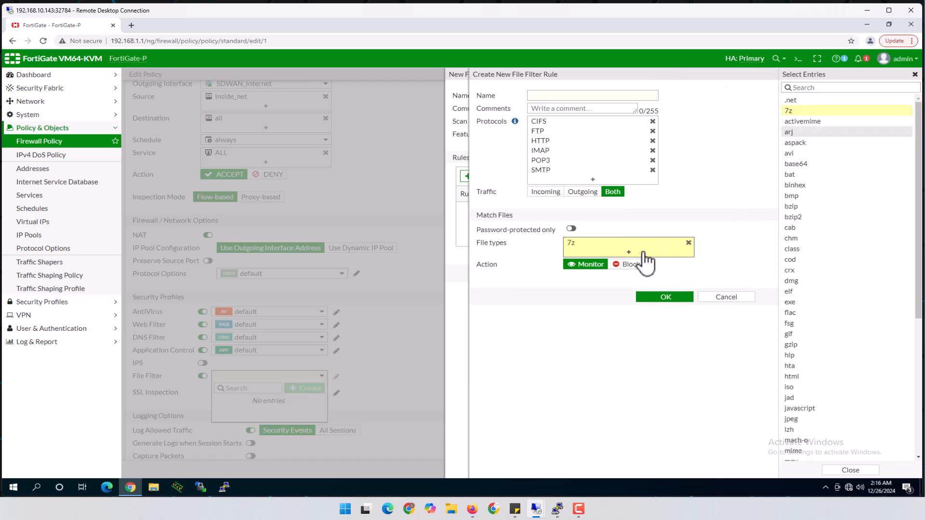
{"action": "left_click", "coordinate": [813, 154]}
{"action": "scroll", "coordinate": [843, 289], "scroll_direction": "down", "scroll_amount": 5}
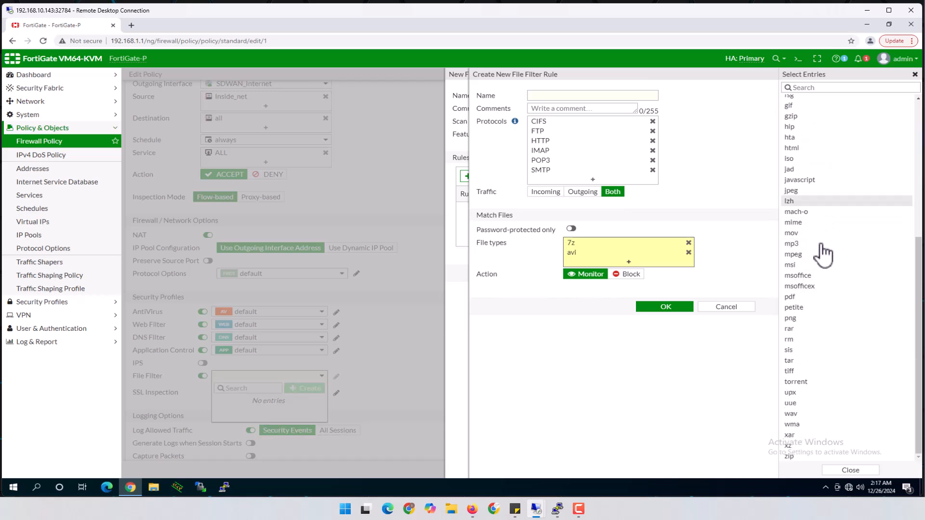
{"action": "left_click", "coordinate": [807, 457]}
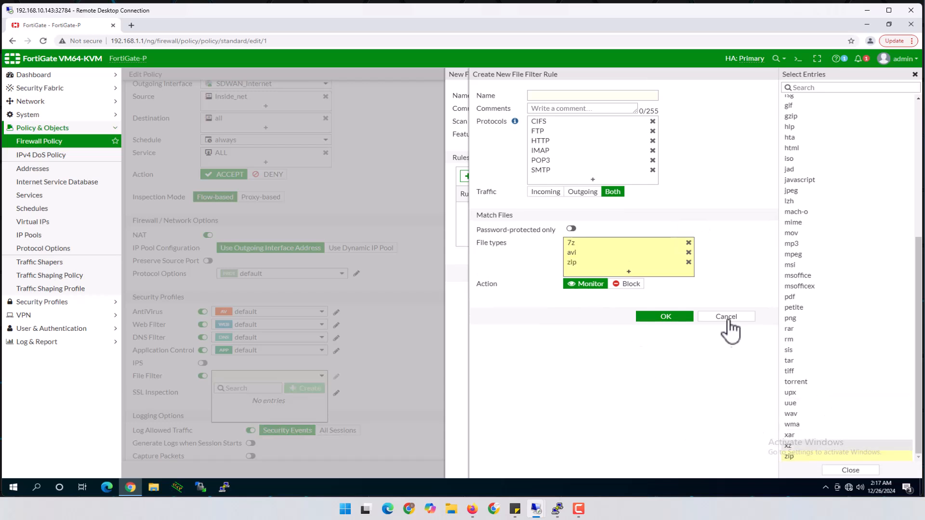
{"action": "left_click", "coordinate": [851, 470]}
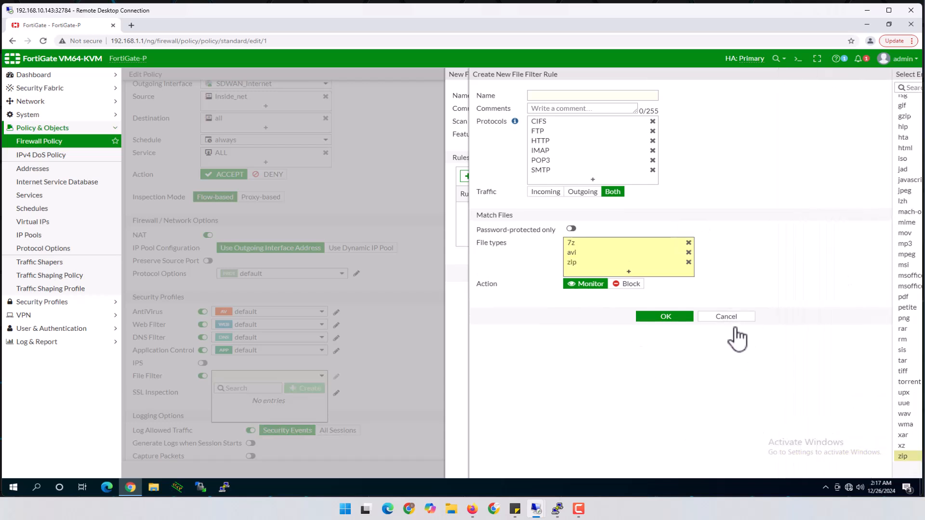
- Discard the new file filter rule and profile, and leave the Internet_Access policy without saving its changes
{"action": "left_click", "coordinate": [736, 316]}
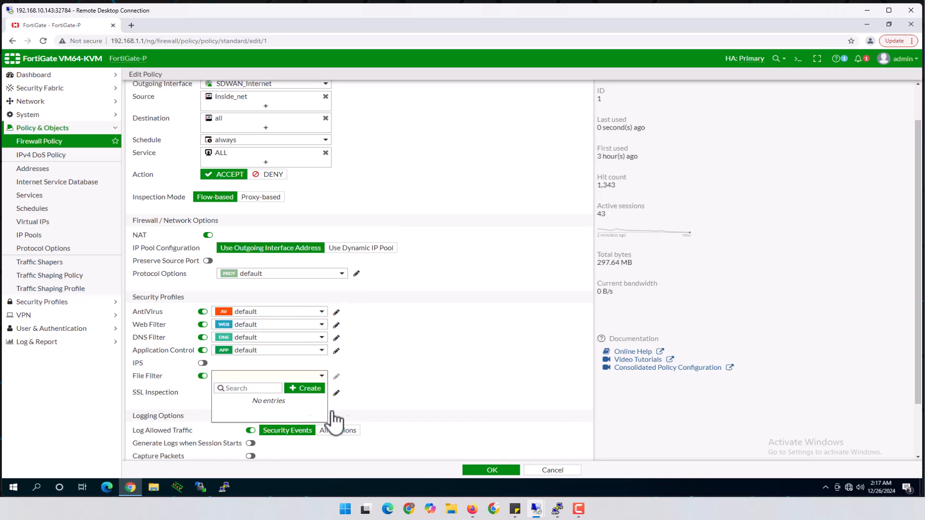
{"action": "left_click", "coordinate": [476, 366]}
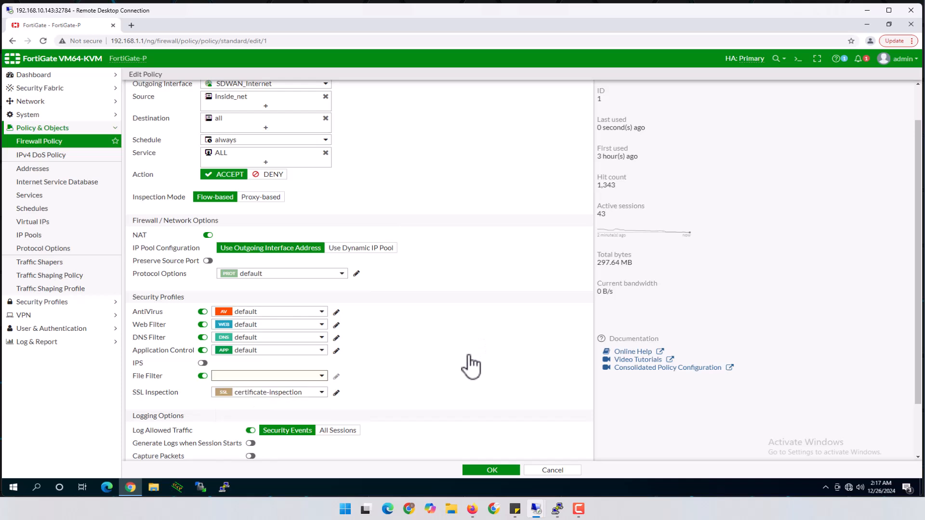
{"action": "scroll", "coordinate": [471, 367], "scroll_direction": "down", "scroll_amount": 2}
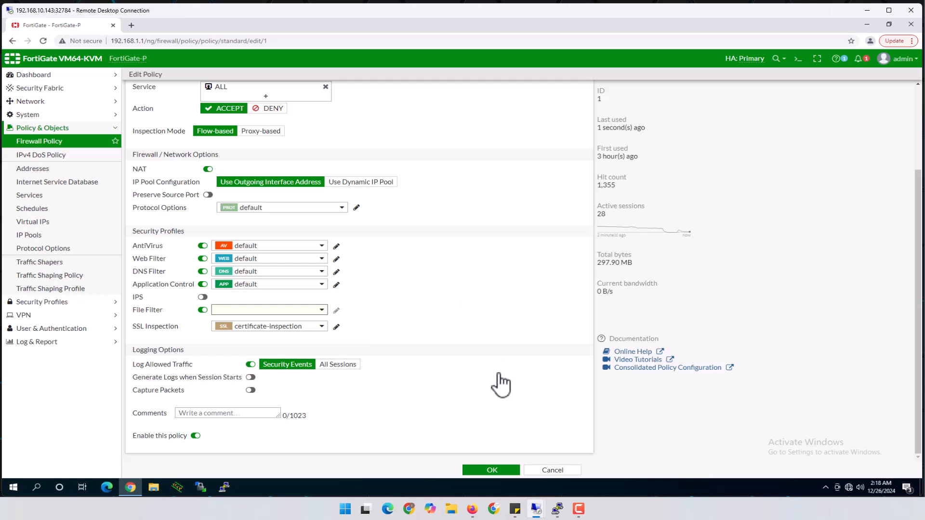
{"action": "left_click", "coordinate": [562, 473]}
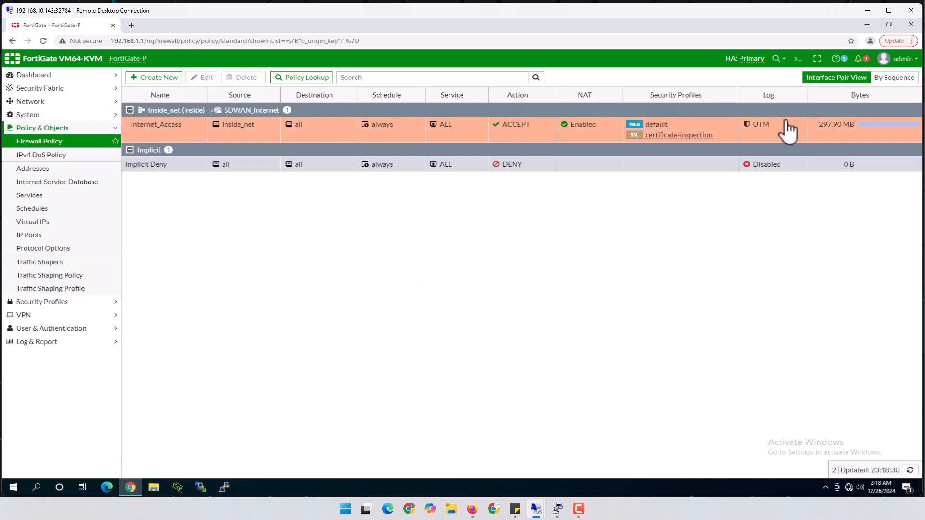
- Switch to the EVE topology to view the network diagram, then return to the FortiGate remote desktop session
{"action": "left_click", "coordinate": [471, 508]}
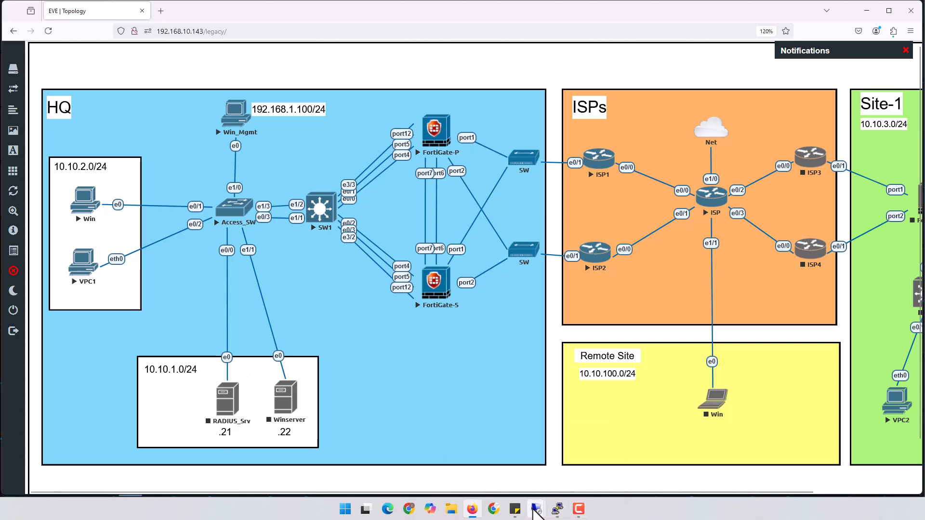
{"action": "mouse_move", "coordinate": [533, 506]}
{"action": "left_click", "coordinate": [521, 470]}
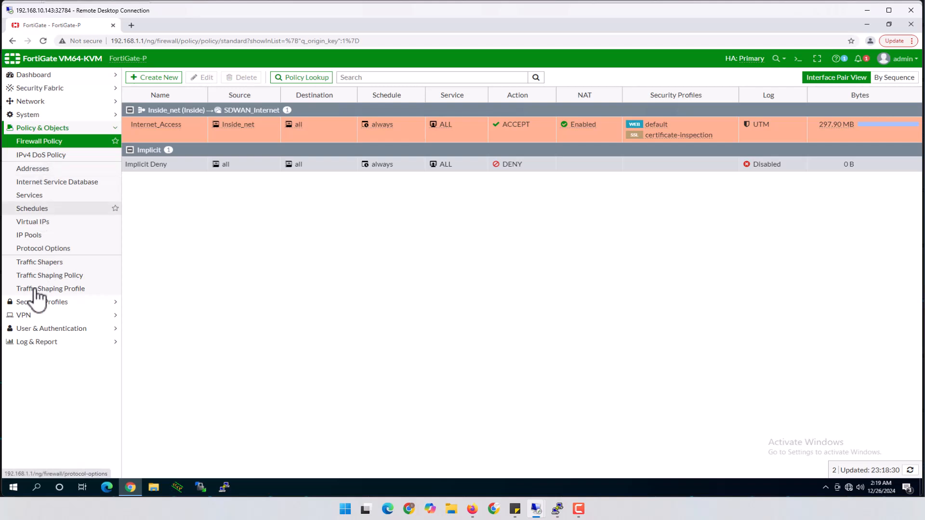
- Open the system administrators list and start creating a new administrator account
{"action": "left_click", "coordinate": [62, 328]}
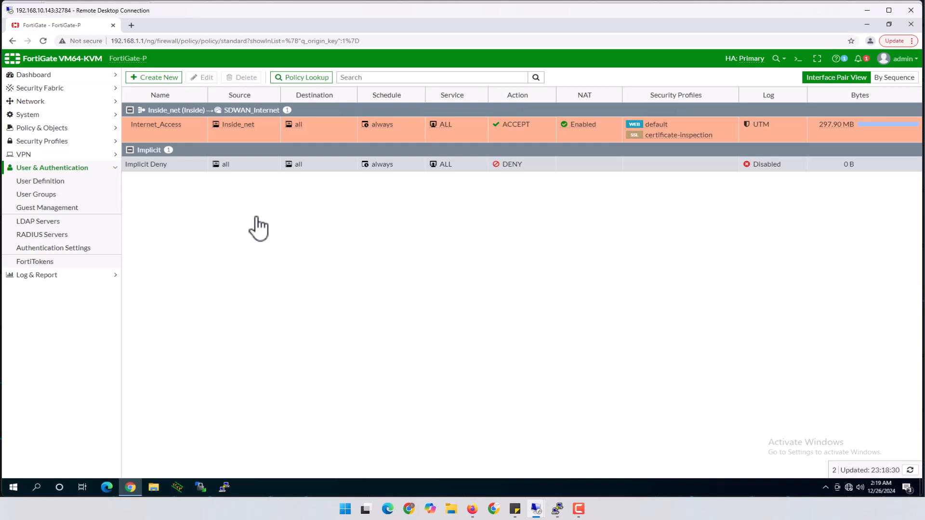
{"action": "left_click", "coordinate": [27, 116]}
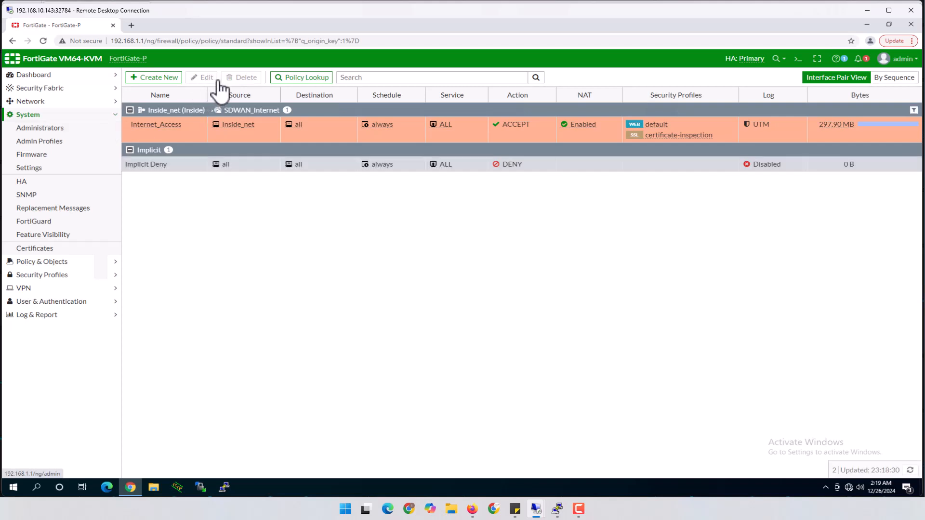
{"action": "left_click", "coordinate": [54, 131]}
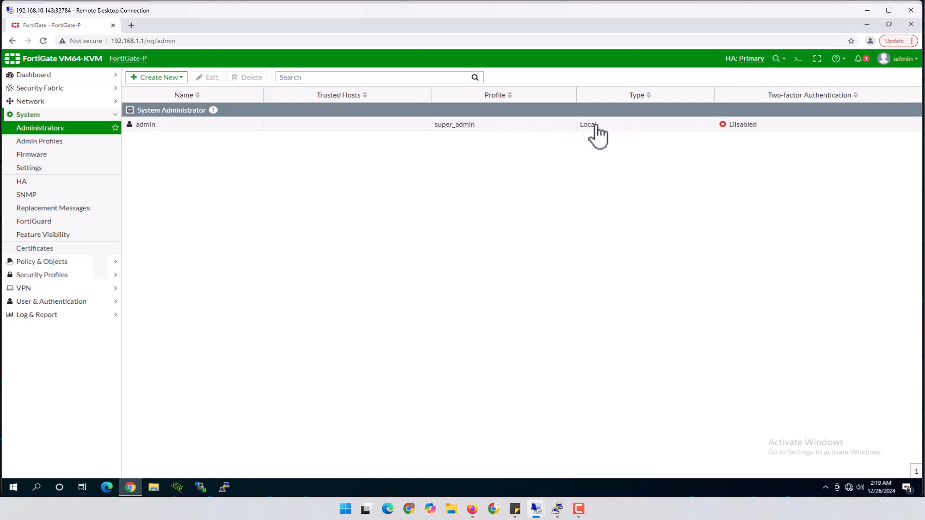
{"action": "left_click", "coordinate": [174, 79]}
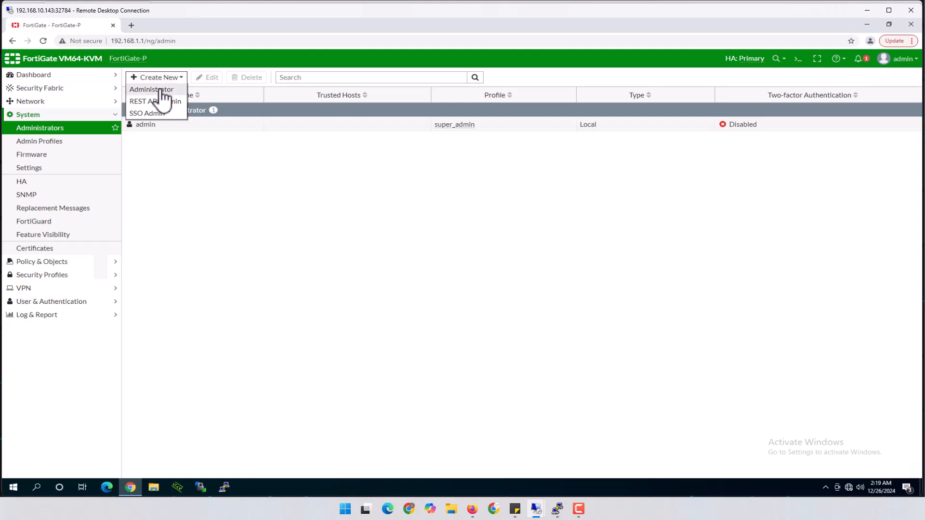
{"action": "left_click", "coordinate": [163, 90]}
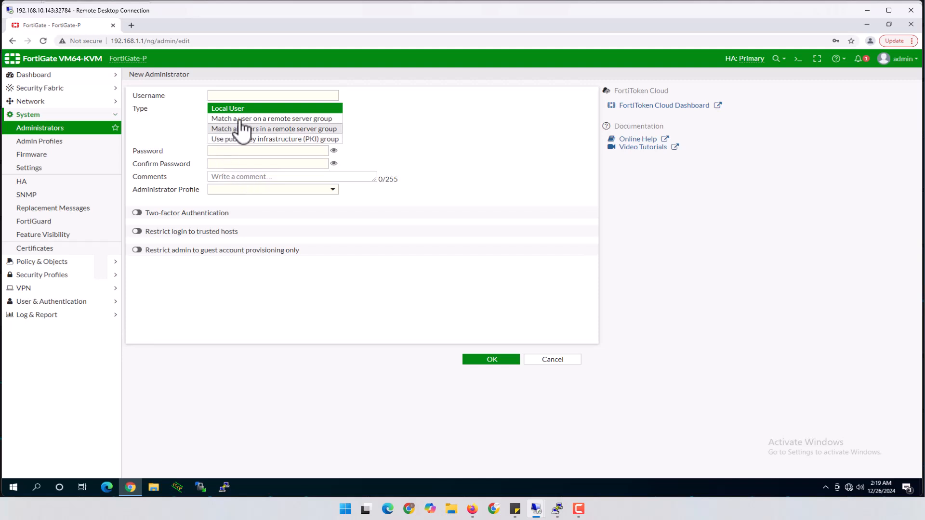
- Name the administrator Admin-1, choose Local User as the type, assign the prof_admin profile, and try to save the account
{"action": "left_click", "coordinate": [238, 96]}
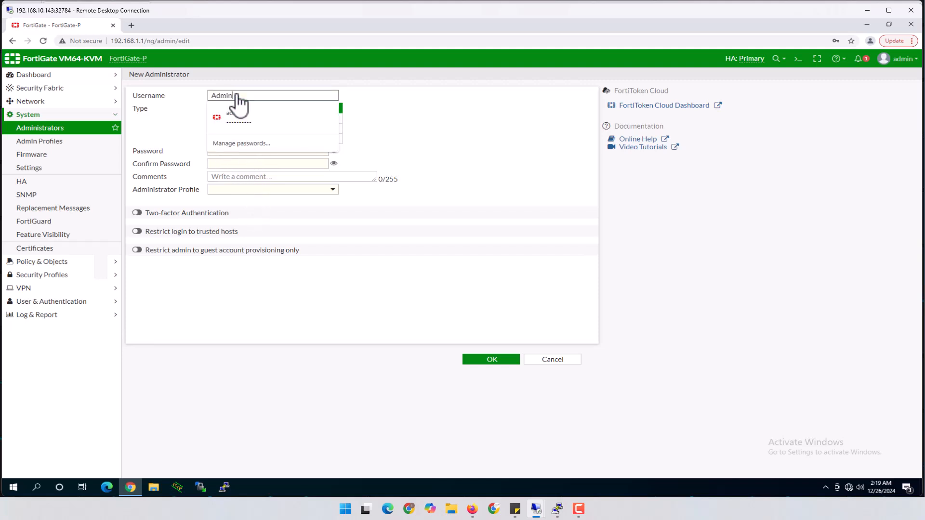
{"action": "type", "text": "Admin-1"}
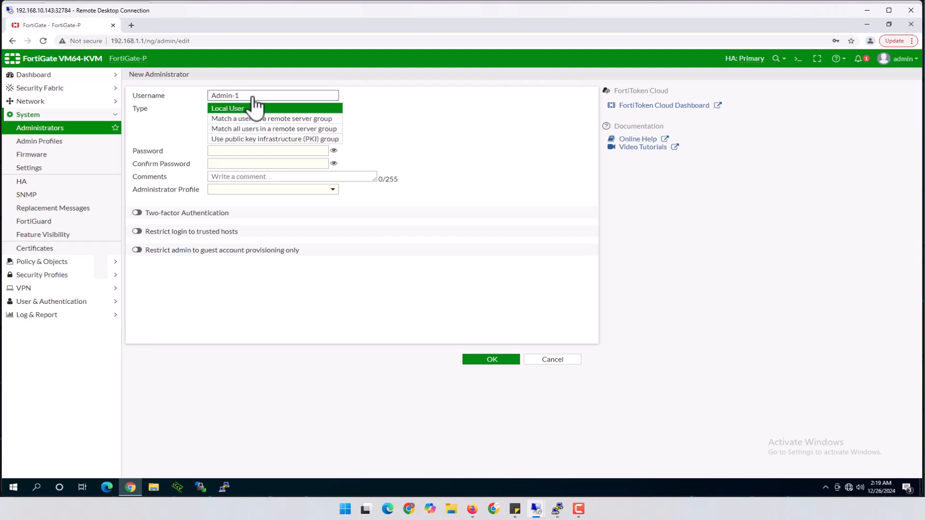
{"action": "left_click", "coordinate": [239, 110]}
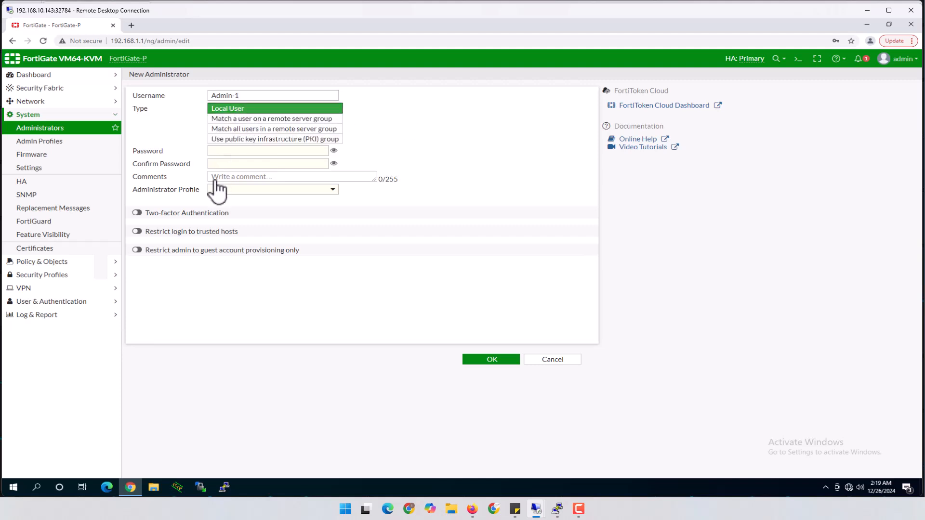
{"action": "left_click", "coordinate": [257, 191]}
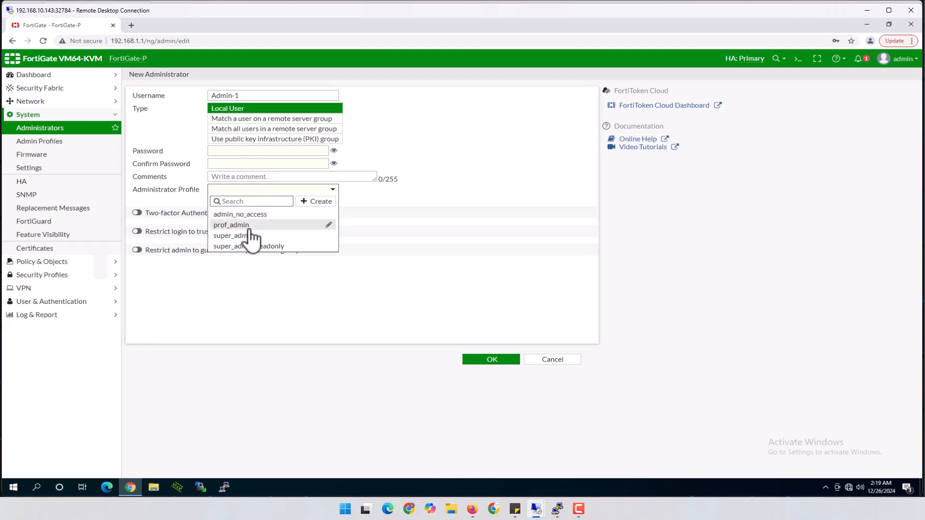
{"action": "left_click", "coordinate": [245, 227]}
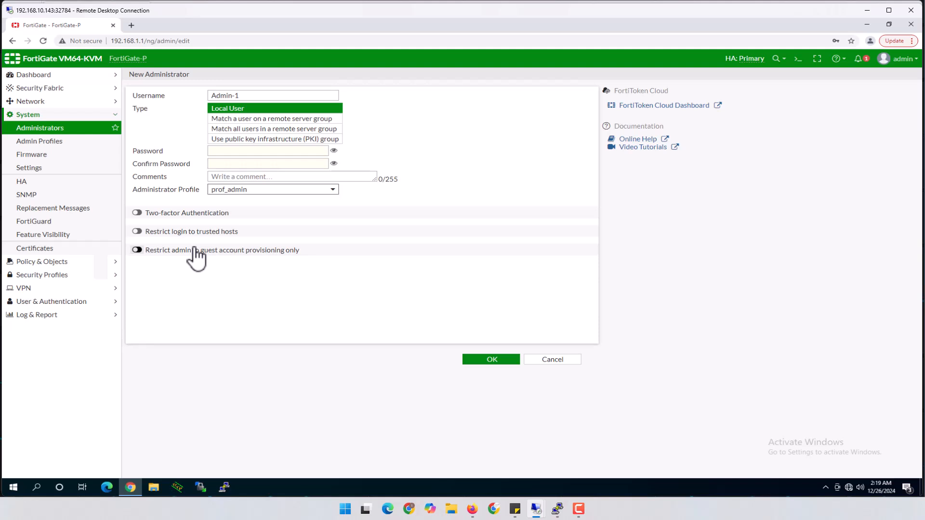
{"action": "left_click", "coordinate": [499, 362]}
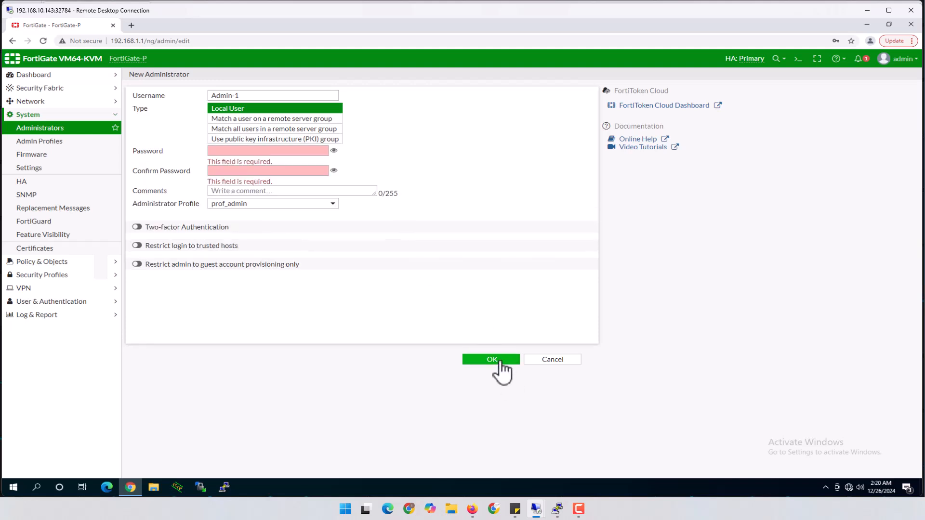
- Enter the account password and its confirmation for Admin-1, and try to save the account
{"action": "left_click", "coordinate": [307, 152]}
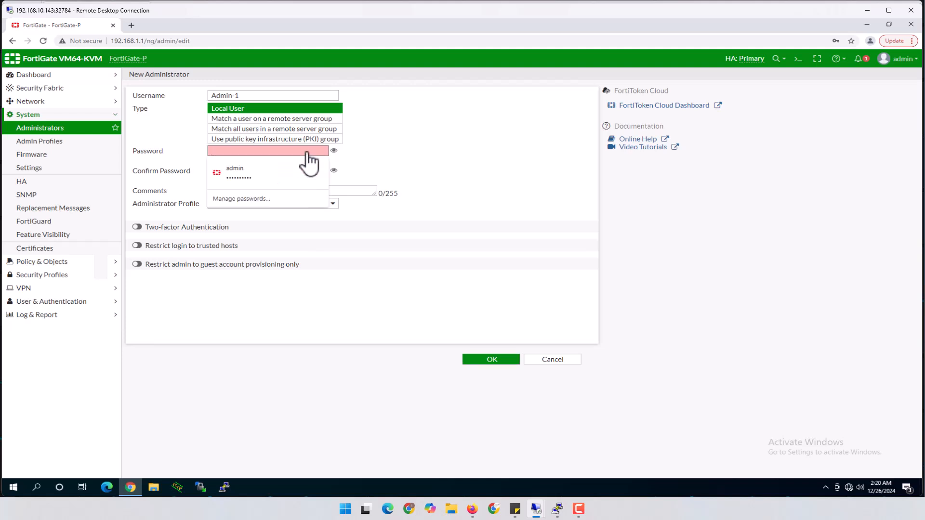
{"action": "type", "text": "•••••••••••"}
{"action": "key", "text": "Tab"}
{"action": "type", "text": "•"}
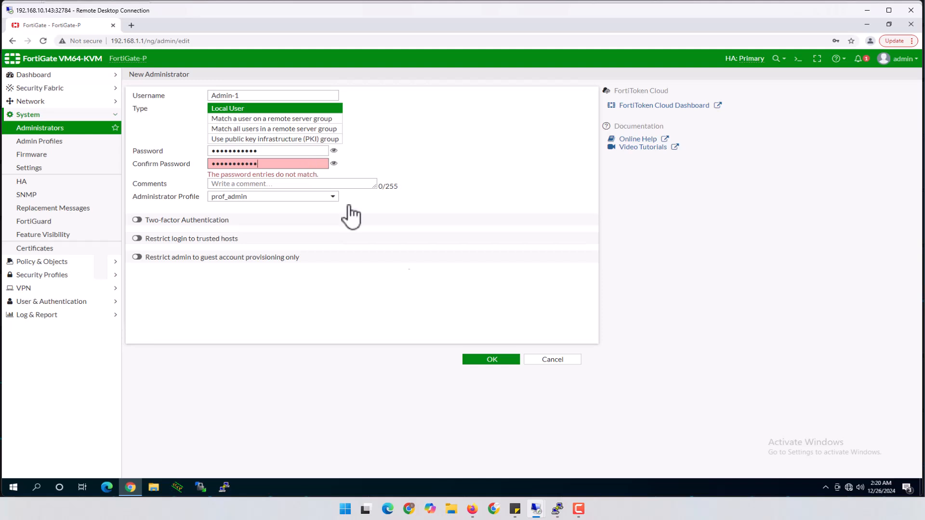
{"action": "left_click", "coordinate": [490, 358]}
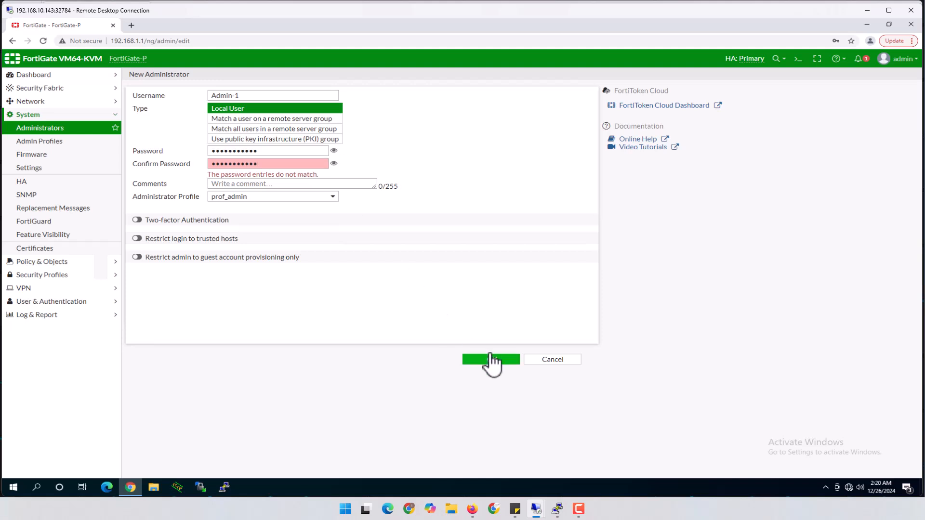
- Re-enter the account password and its confirmation for Admin-1, and save the new administrator
{"action": "left_click", "coordinate": [267, 153]}
{"action": "key", "text": "ctrl+a"}
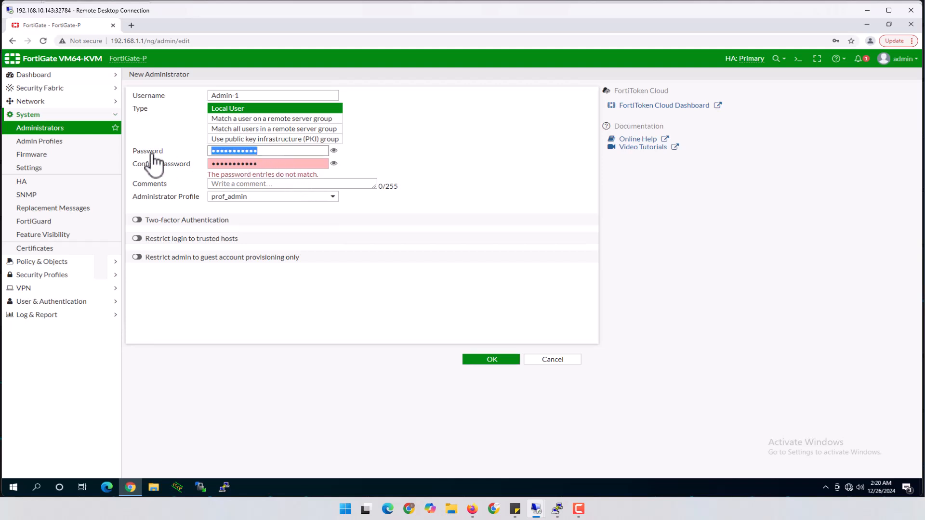
{"action": "type", "text": "•"}
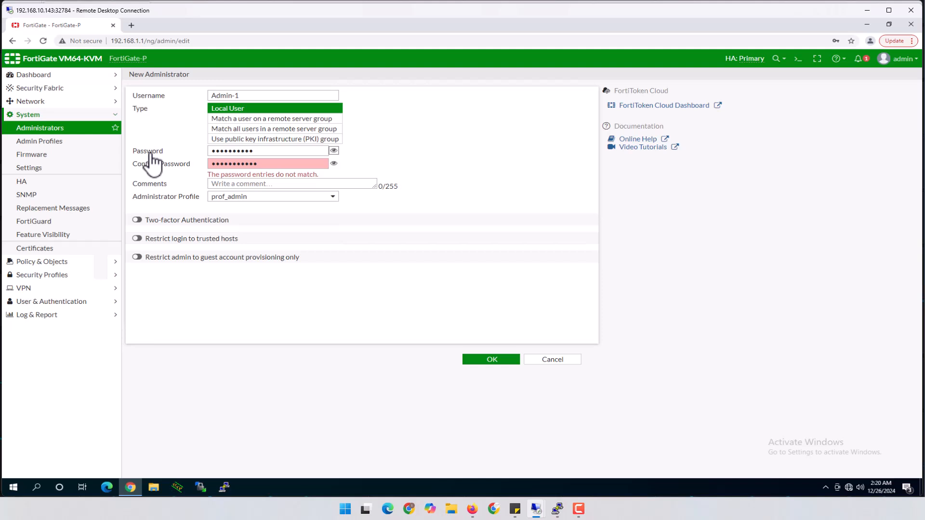
{"action": "key", "text": "Tab"}
{"action": "type", "text": "••"}
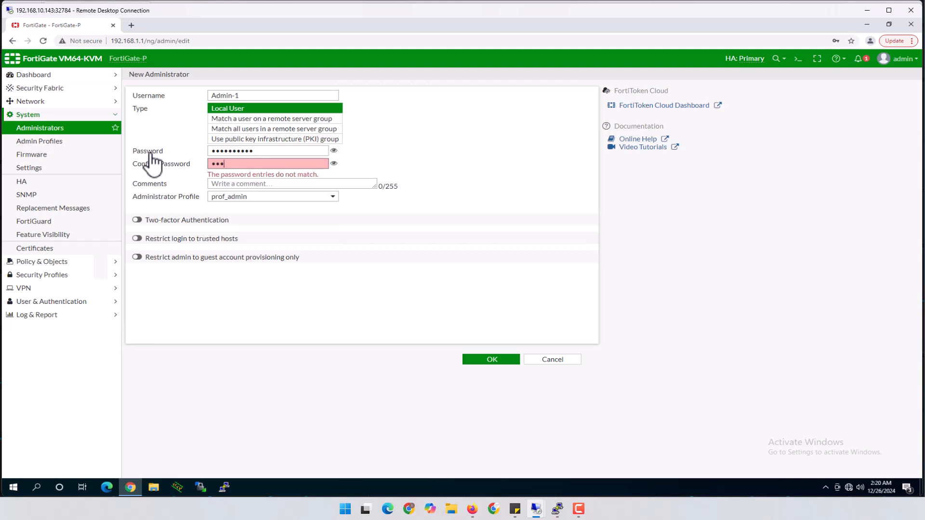
{"action": "type", "text": "••••••••"}
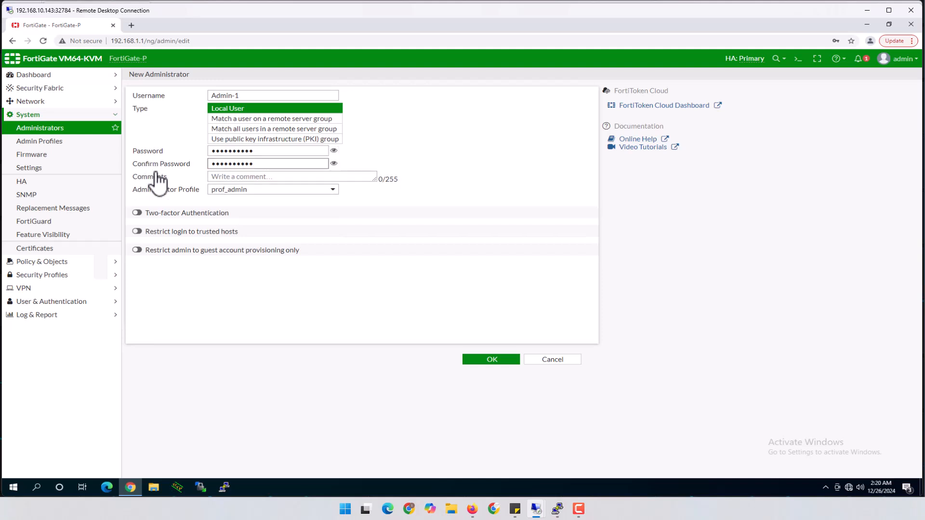
{"action": "left_click", "coordinate": [470, 361]}
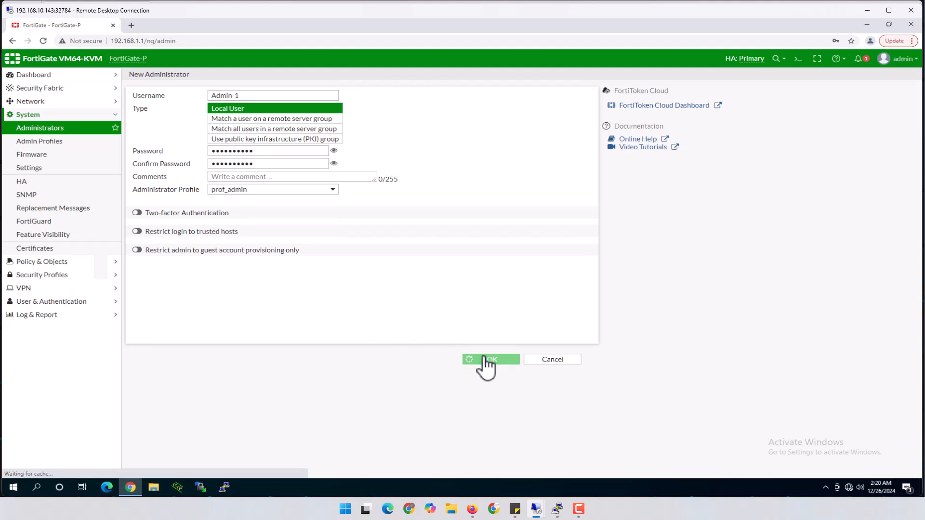
{"action": "left_click", "coordinate": [836, 186]}
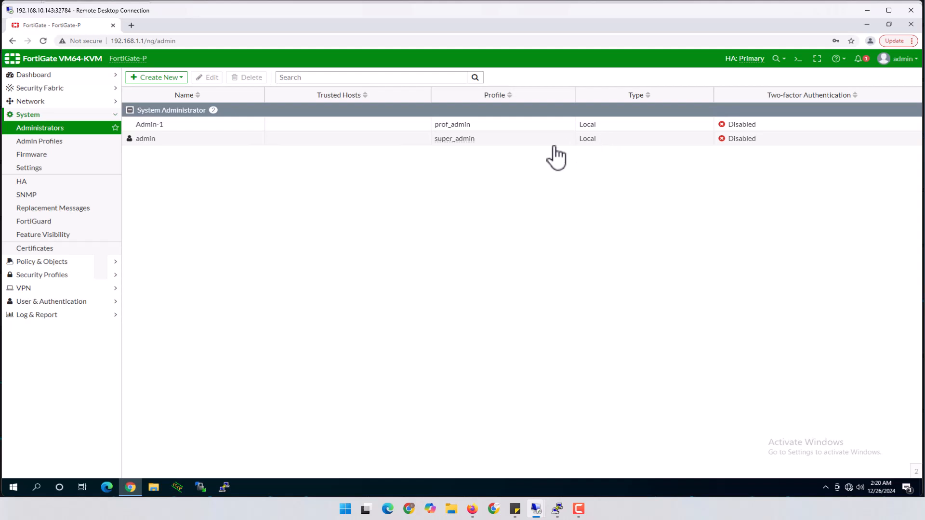
- Select the admin account with the super_admin profile in the administrators list
{"action": "left_click", "coordinate": [139, 139]}
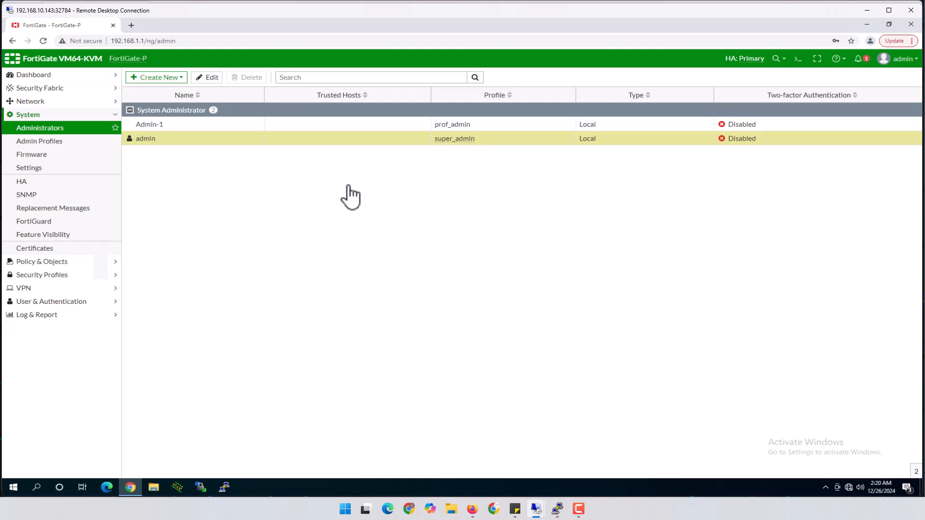